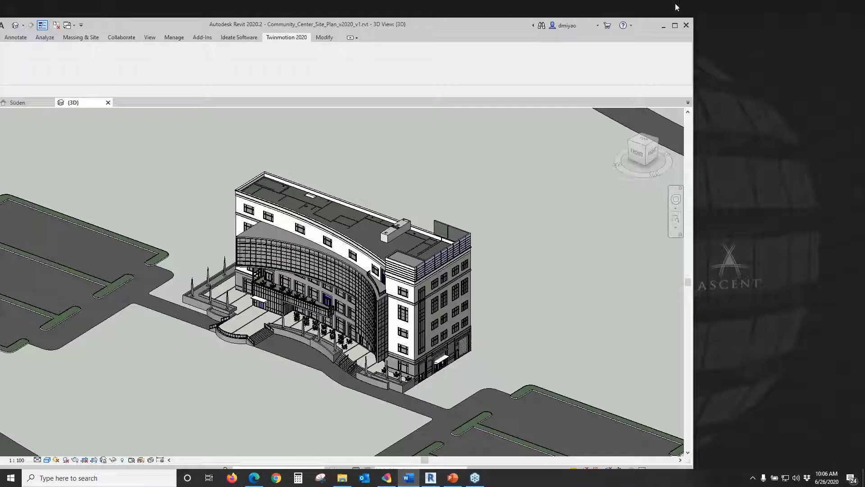
Maximize the Revit window and review the Twinmotion synchronization settings for the community center model
{"action": "left_click", "coordinate": [675, 25]}
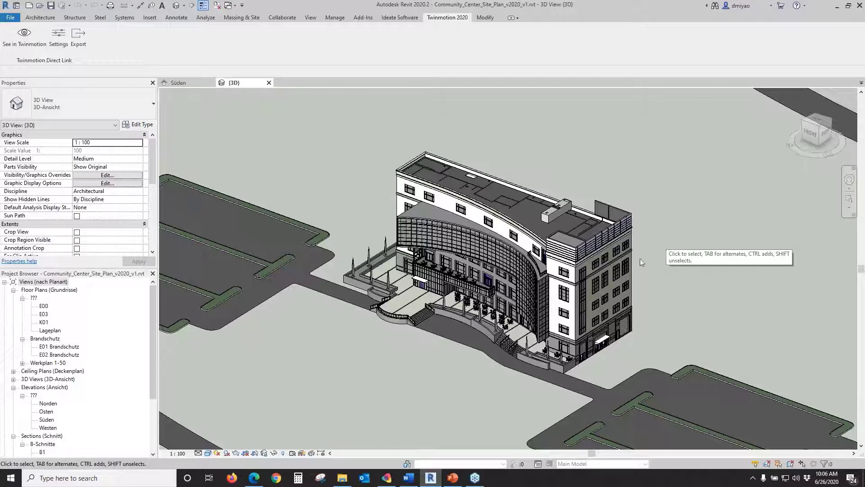
{"action": "scroll", "coordinate": [493, 346], "scroll_direction": "down", "scroll_amount": 2}
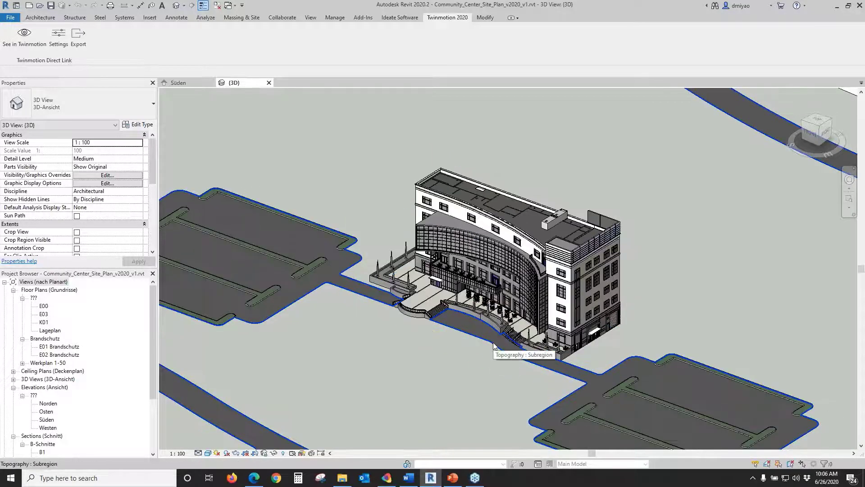
{"action": "scroll", "coordinate": [494, 346], "scroll_direction": "up", "scroll_amount": 1}
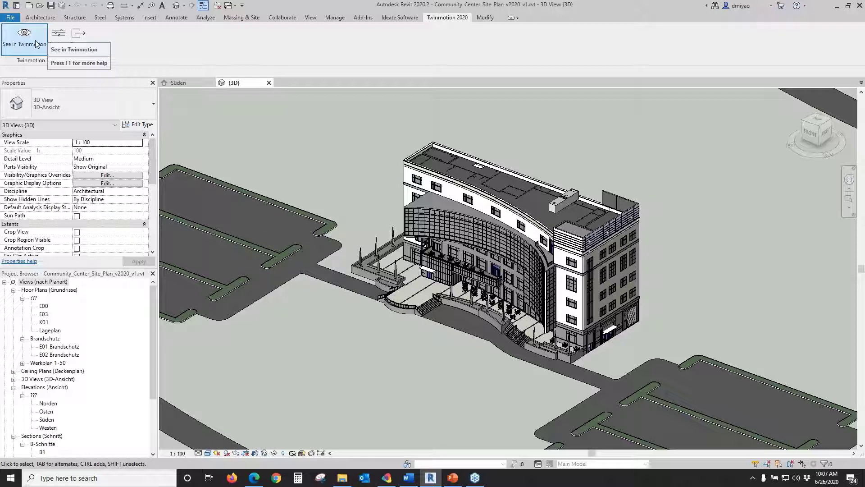
{"action": "left_click", "coordinate": [59, 36]}
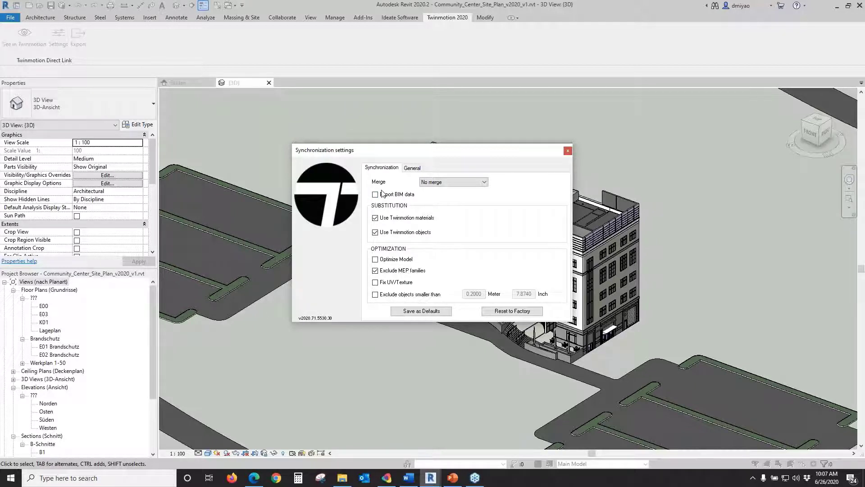
{"action": "left_click", "coordinate": [567, 150]}
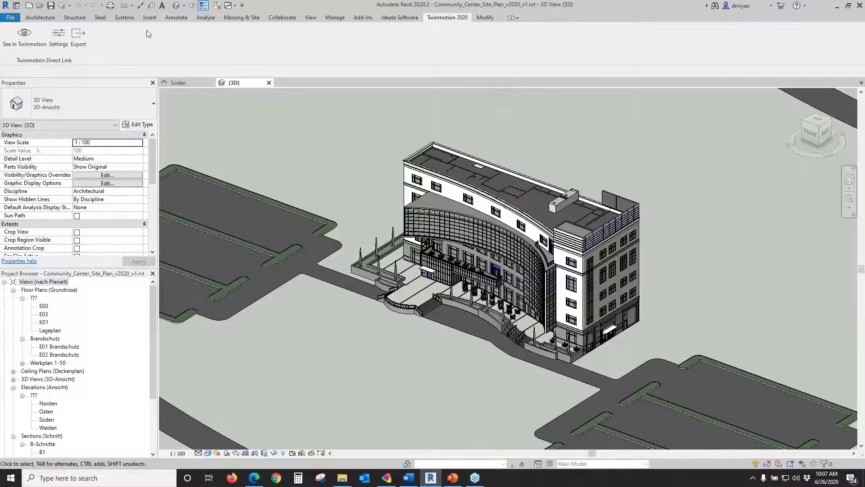
Review the export scope and merge choices in the Twinmotion export options, and close them without exporting
{"action": "left_click", "coordinate": [79, 37]}
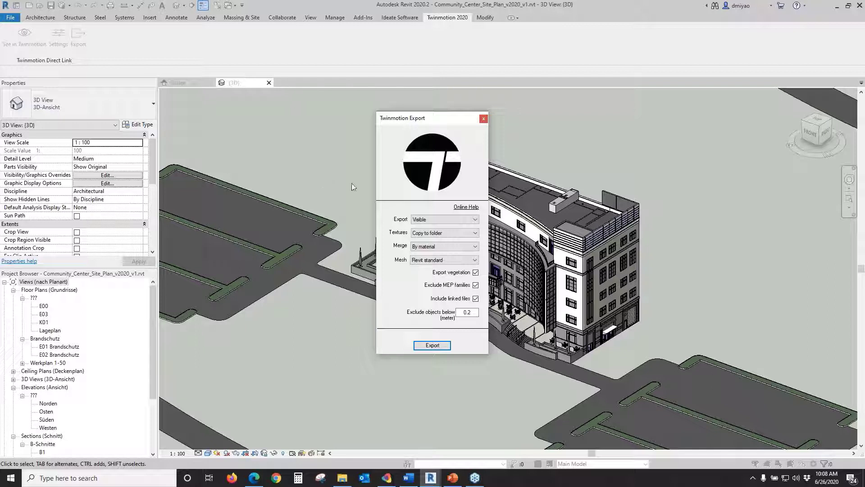
{"action": "left_click", "coordinate": [475, 220]}
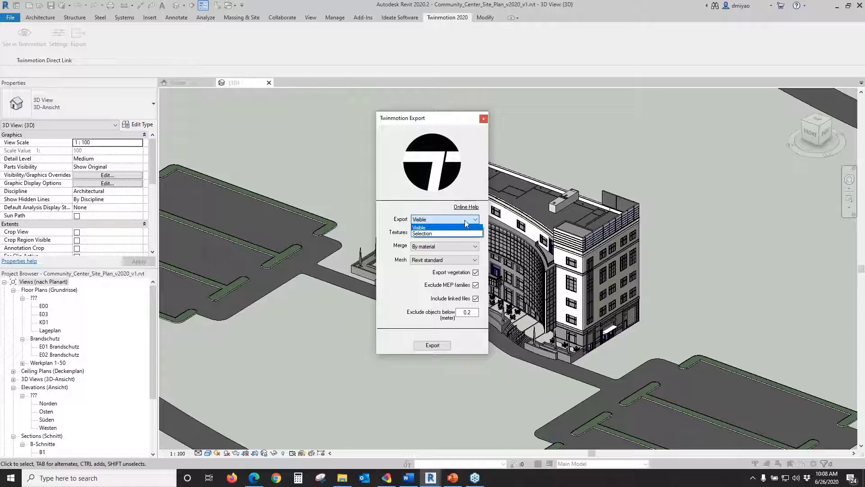
{"action": "left_click", "coordinate": [466, 222]}
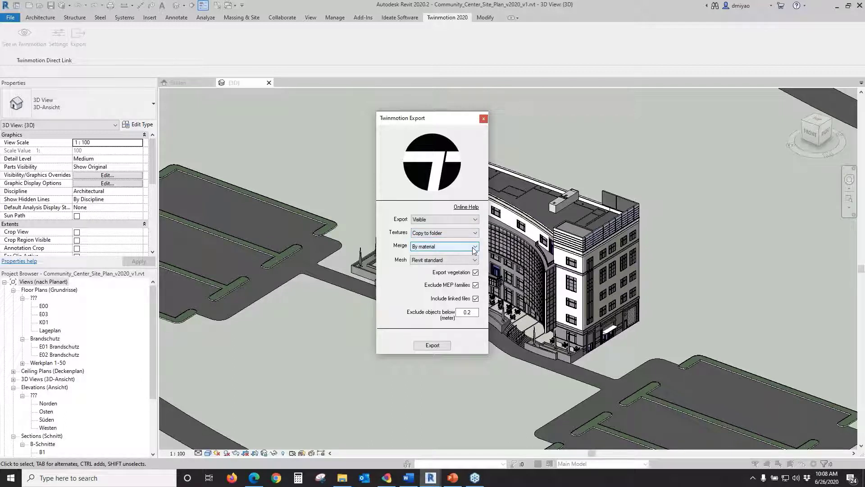
{"action": "left_click", "coordinate": [474, 247]}
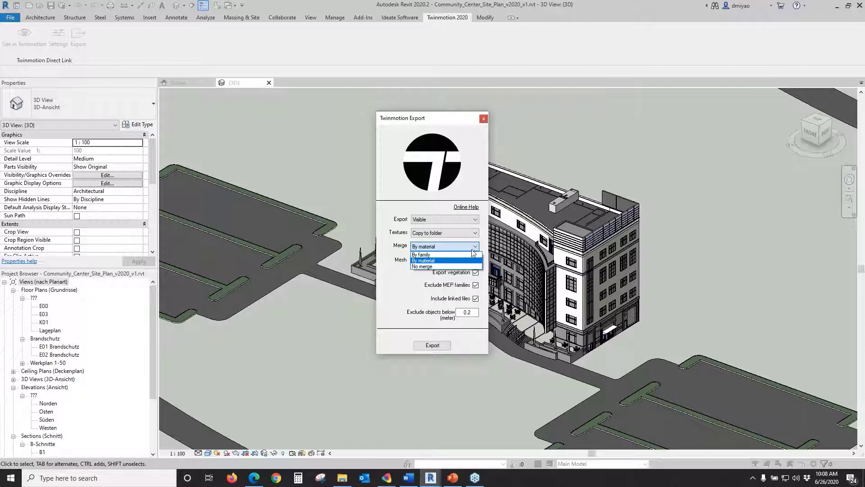
{"action": "left_click", "coordinate": [396, 280]}
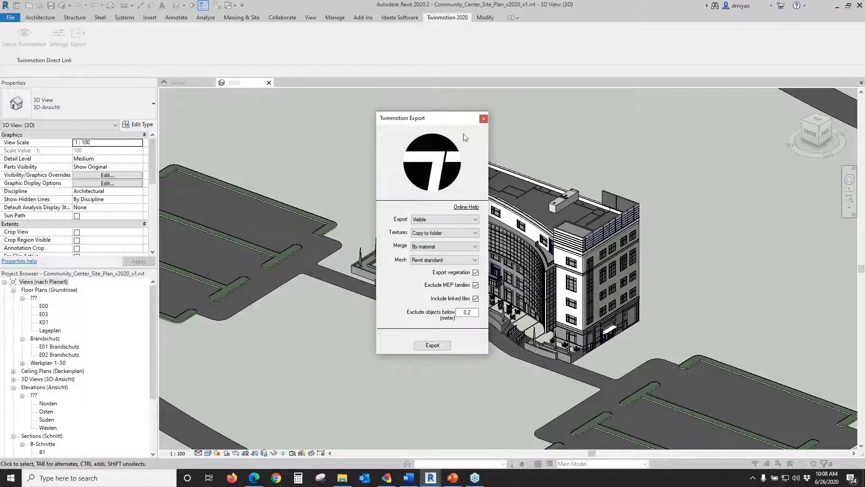
{"action": "left_click", "coordinate": [483, 118]}
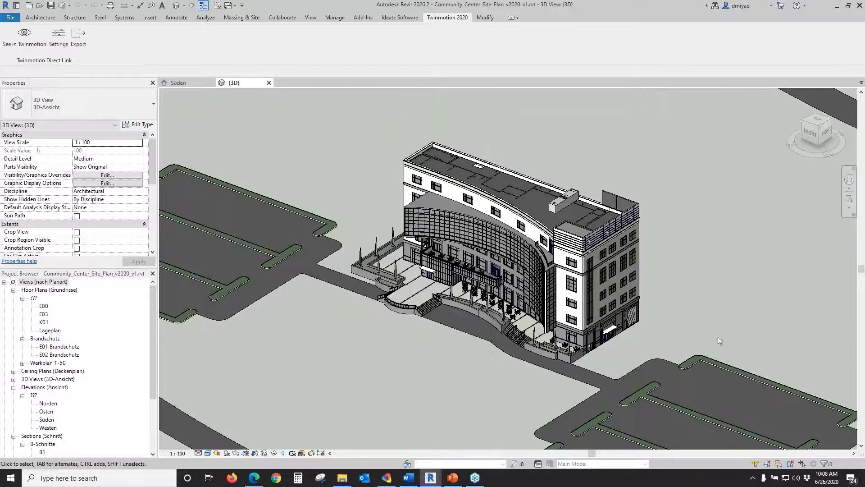
Switch from Revit to Twinmotion, view the available navigation modes, and close the welcome window
{"action": "left_click", "coordinate": [833, 7]}
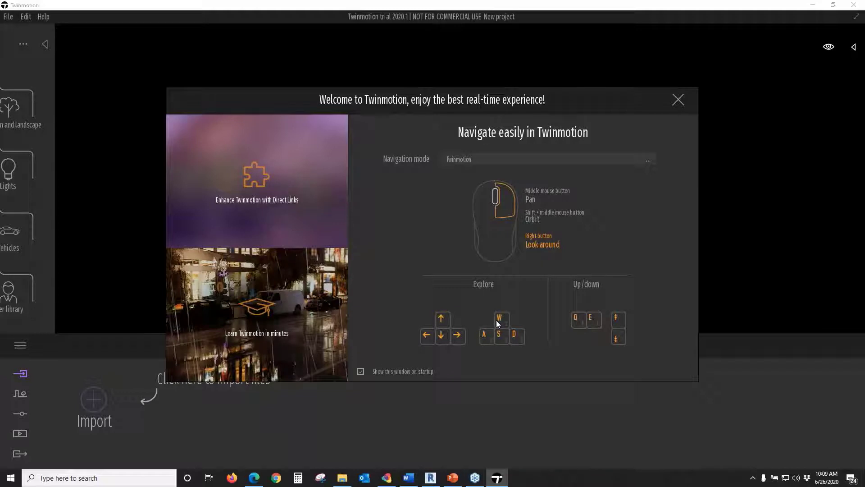
{"action": "left_click", "coordinate": [642, 162]}
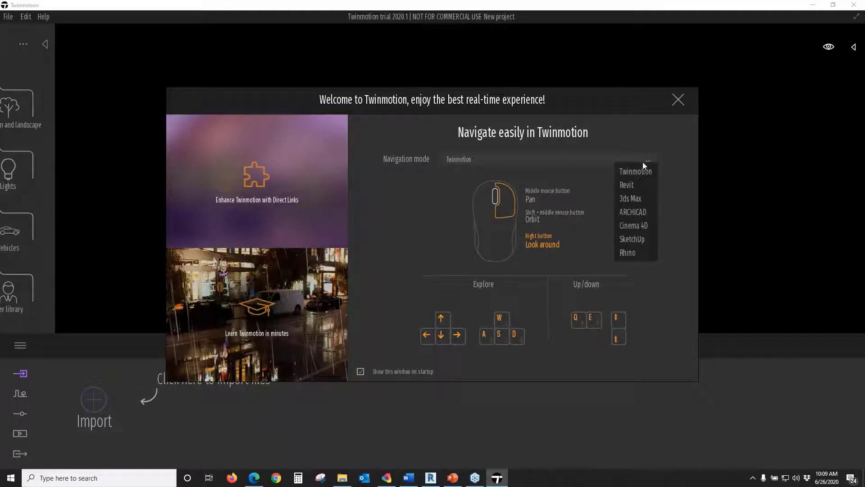
{"action": "left_click", "coordinate": [606, 184]}
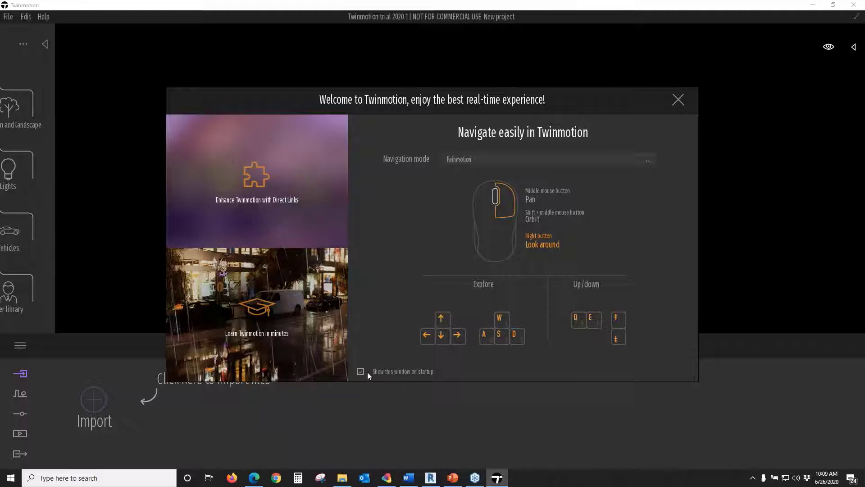
{"action": "left_click", "coordinate": [679, 99]}
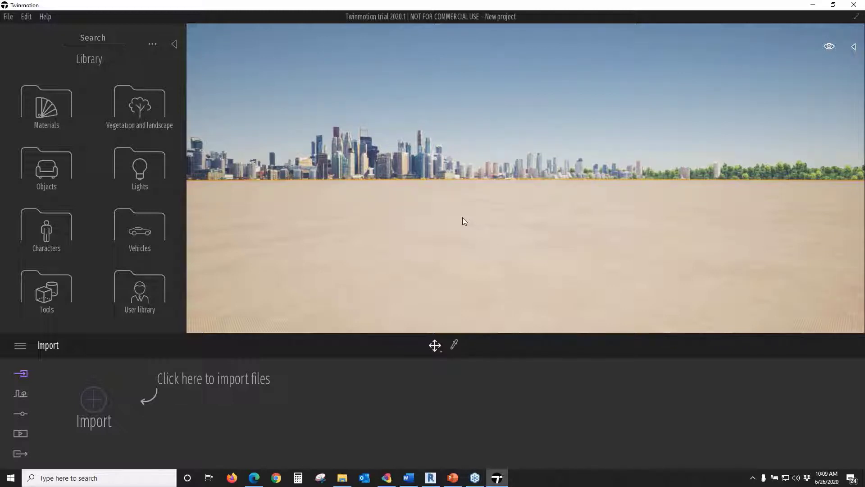
Look around the empty scene and examine the interface, including the library, scene graph, view settings and main application commands
{"action": "right_click_drag", "start_coordinate": [484, 220], "coordinate": [466, 170]}
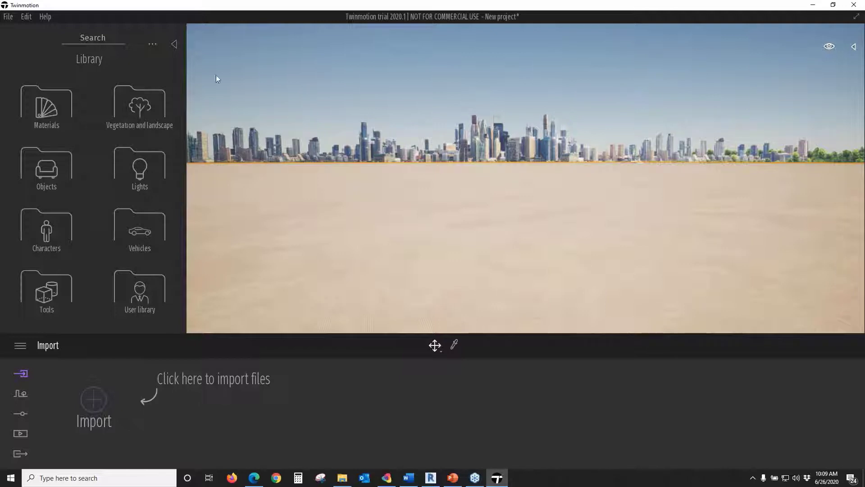
{"action": "left_click", "coordinate": [174, 44]}
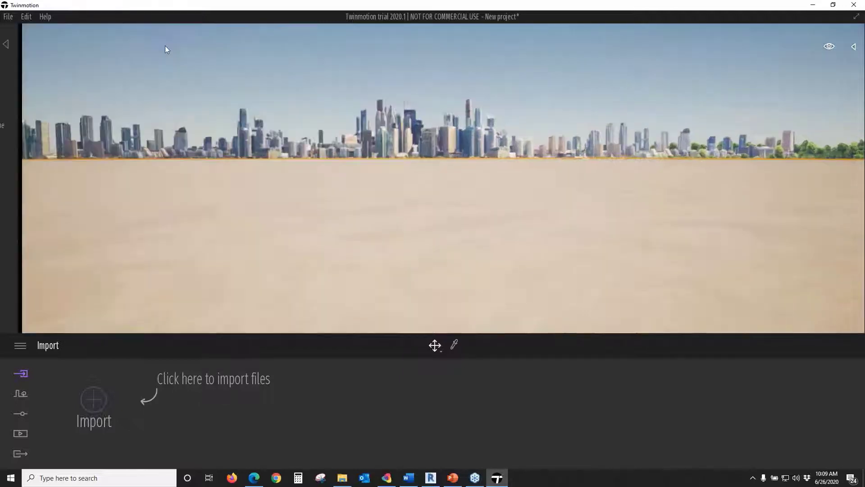
{"action": "left_click", "coordinate": [12, 47]}
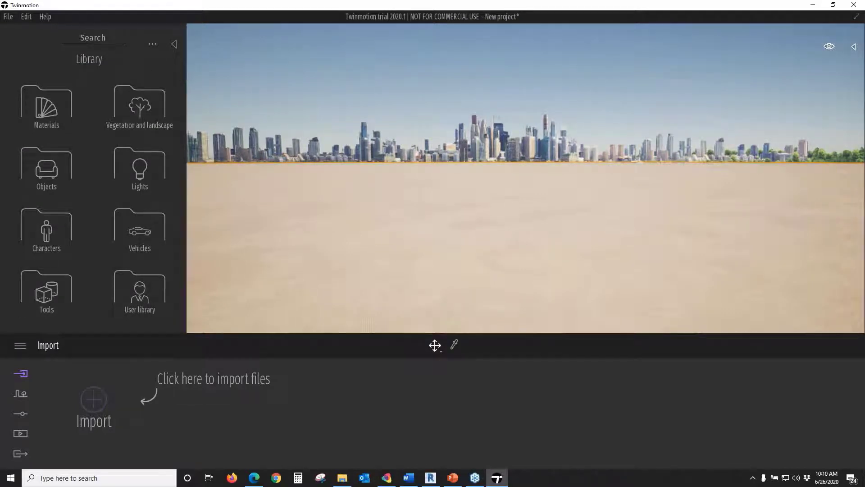
{"action": "left_click", "coordinate": [853, 46]}
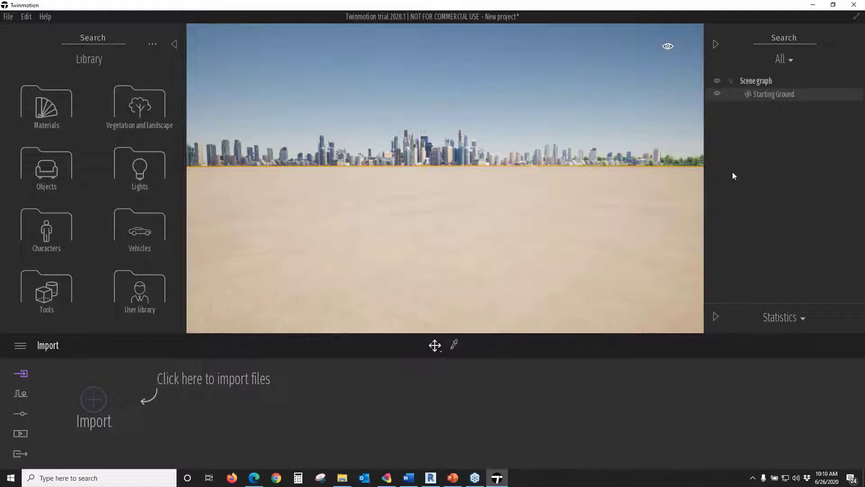
{"action": "left_click", "coordinate": [715, 45]}
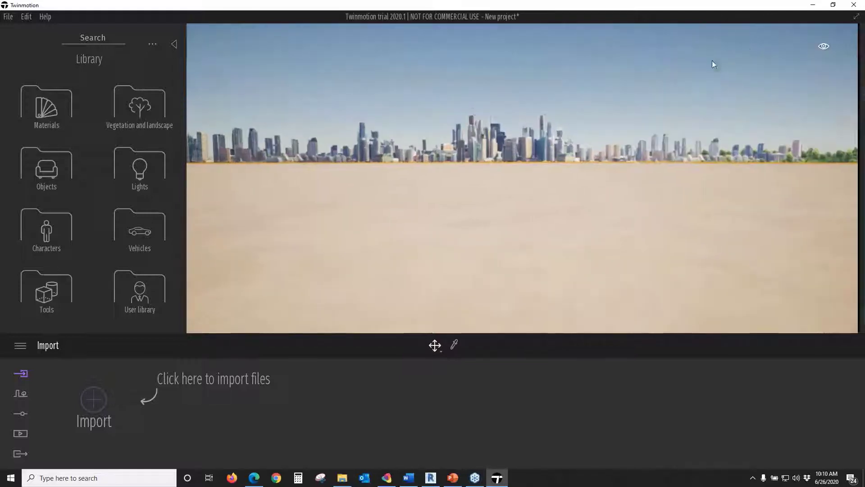
{"action": "left_click", "coordinate": [828, 47]}
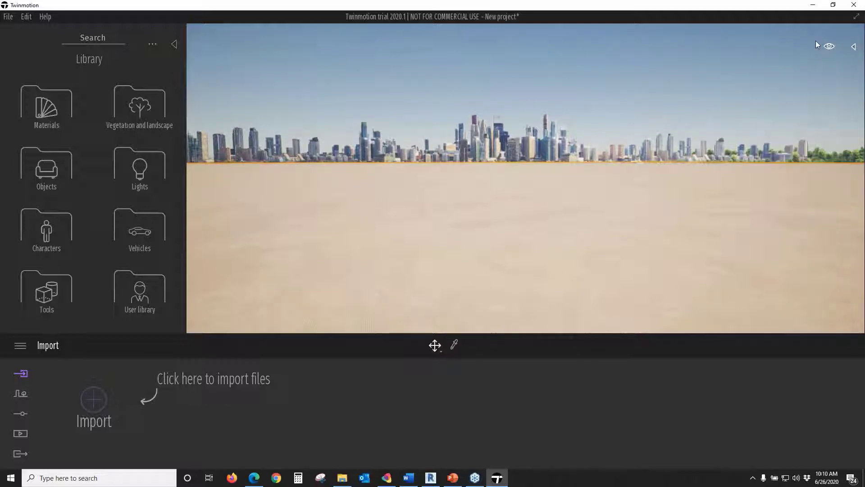
{"action": "mouse_move", "coordinate": [823, 44]}
{"action": "left_click", "coordinate": [20, 346]}
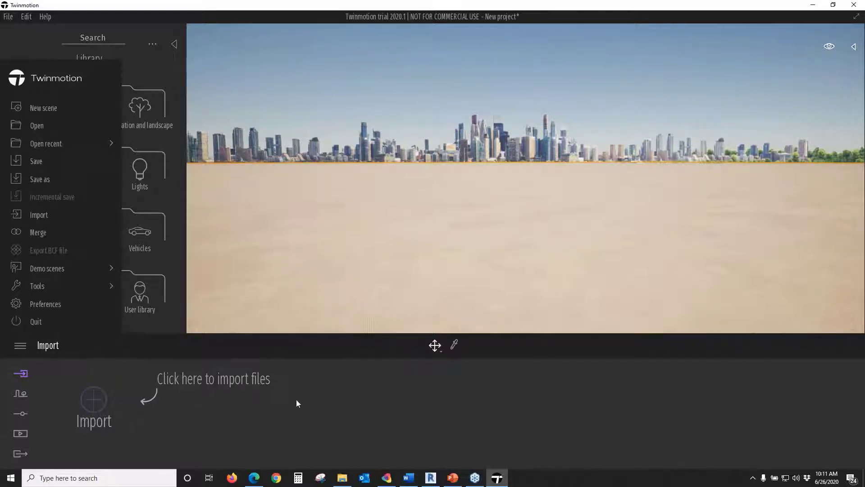
Start a geometry import and choose 2-Community_Center_Demo_v2020_v1.fbx from the Twinmotion_Presentation folder on the Desktop
{"action": "left_click", "coordinate": [103, 394]}
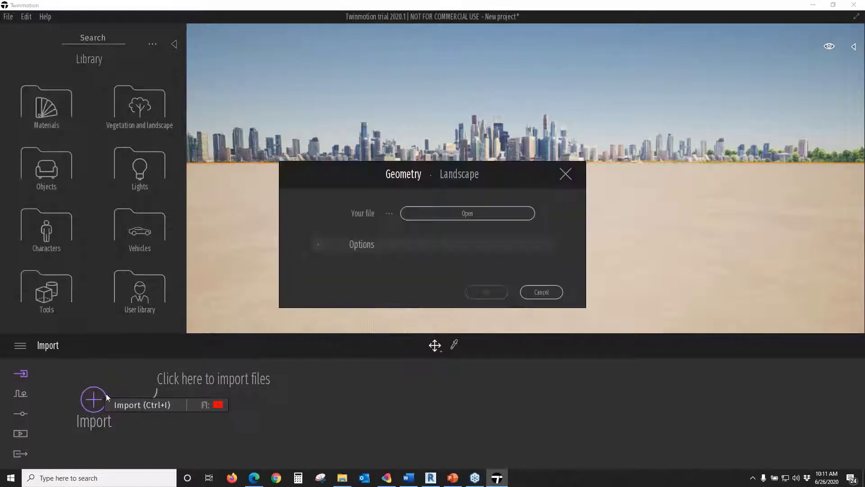
{"action": "left_click", "coordinate": [458, 211]}
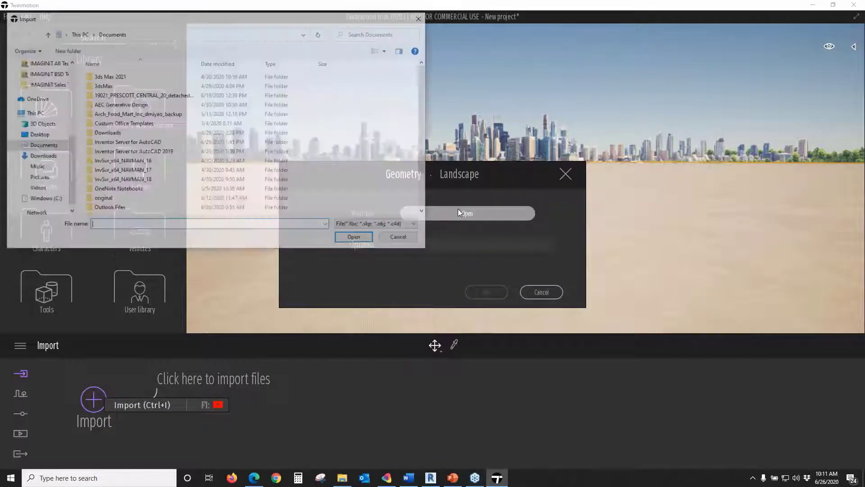
{"action": "left_click", "coordinate": [45, 135]}
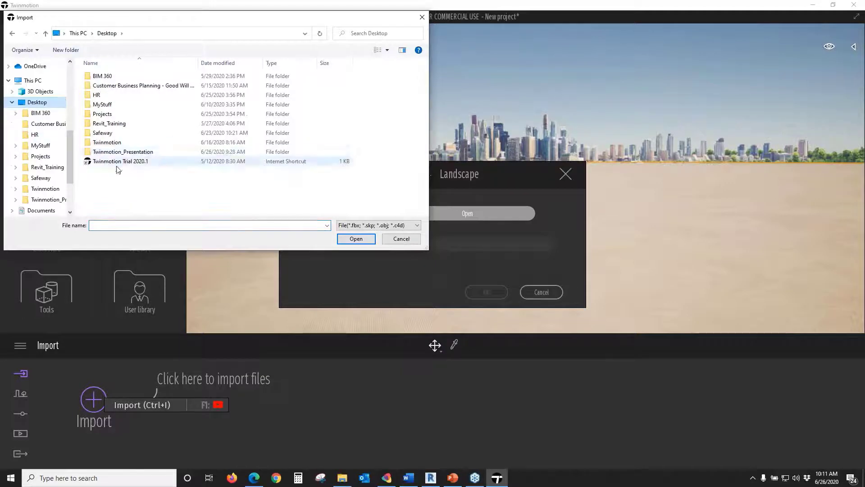
{"action": "double_click", "coordinate": [130, 151]}
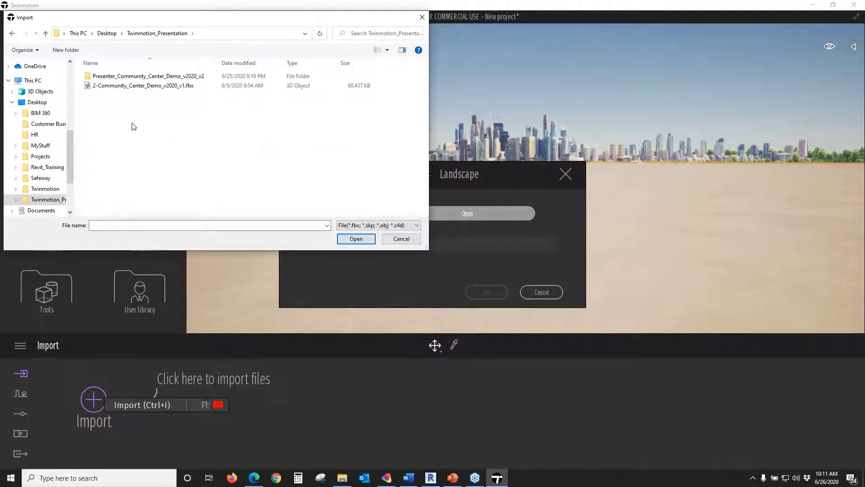
{"action": "left_click", "coordinate": [139, 86]}
{"action": "left_click", "coordinate": [356, 241]}
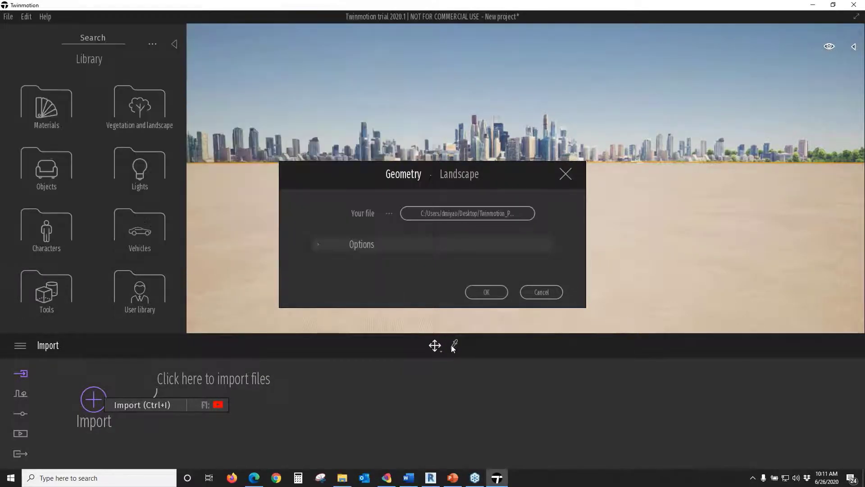
Set the import's collapse option to Keep hierarchy and import the community center FBX into the scene
{"action": "left_click", "coordinate": [450, 244]}
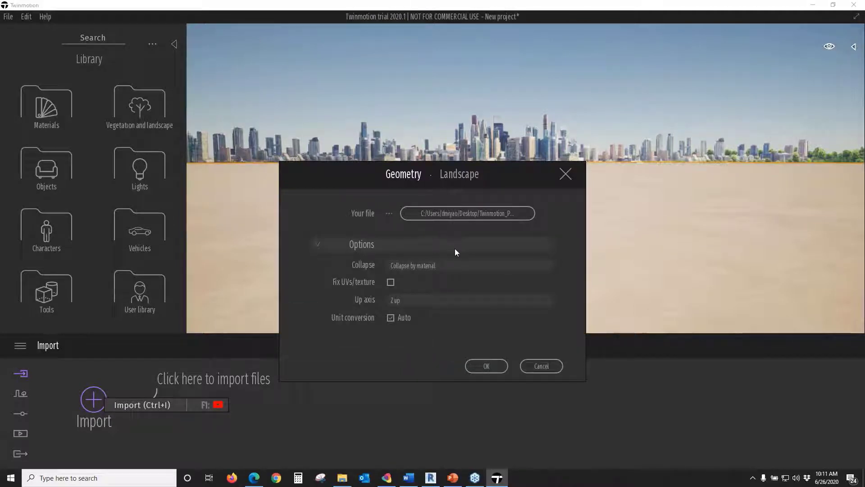
{"action": "left_click", "coordinate": [544, 268]}
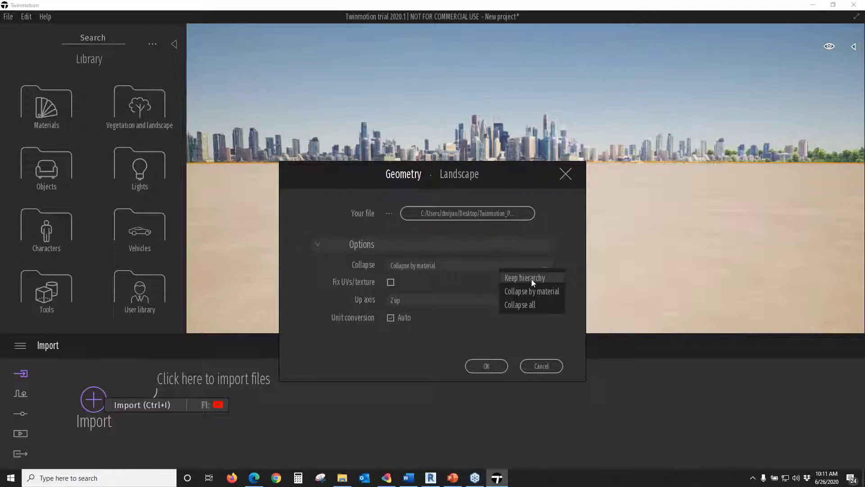
{"action": "left_click", "coordinate": [531, 279]}
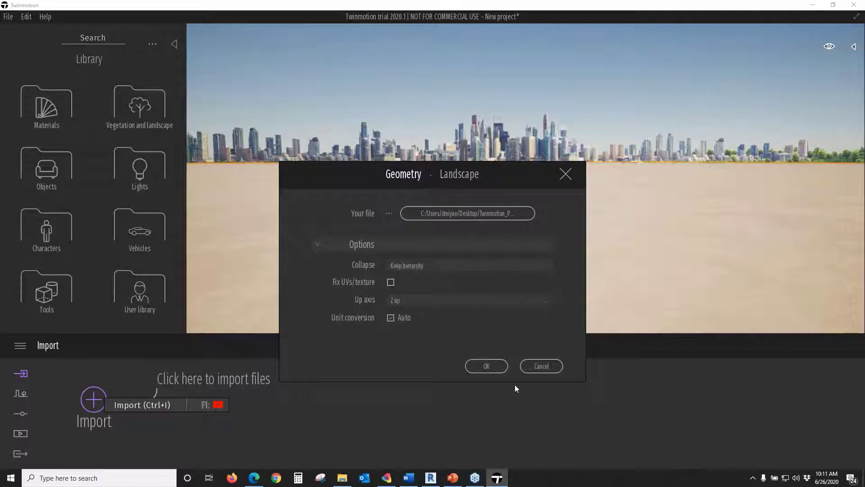
{"action": "left_click", "coordinate": [481, 367]}
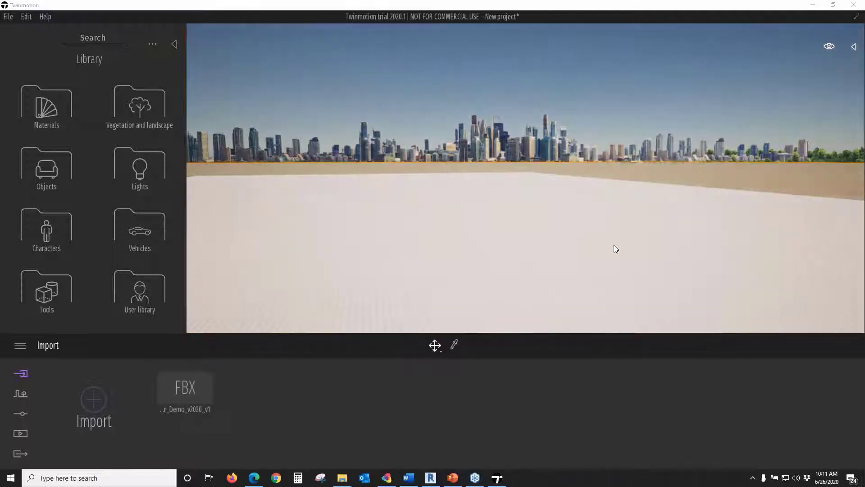
Look around the imported site and expand the community center FBX in the scene graph to examine its object hierarchy
{"action": "middle_click_drag", "start_coordinate": [556, 230], "coordinate": [556, 237]}
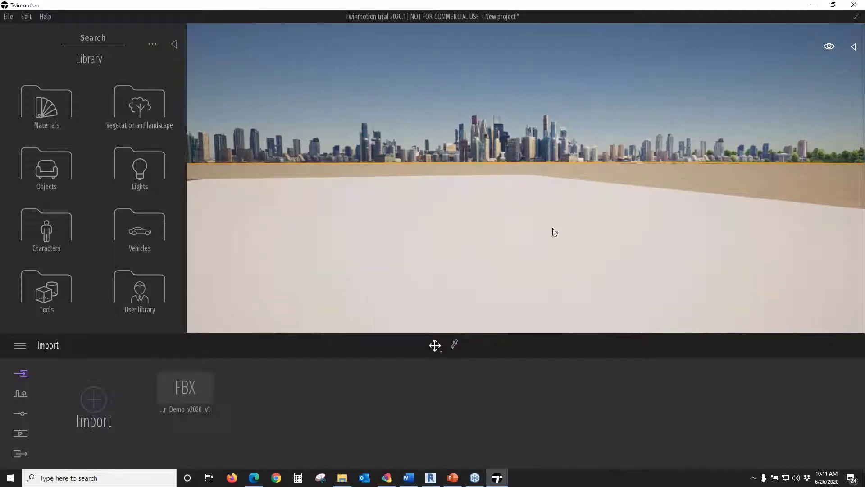
{"action": "mouse_move", "coordinate": [553, 229]}
{"action": "right_mouse_down"}
{"action": "mouse_move", "coordinate": [610, 232]}
{"action": "mouse_move", "coordinate": [521, 228]}
{"action": "mouse_move", "coordinate": [546, 228]}
{"action": "right_mouse_up"}
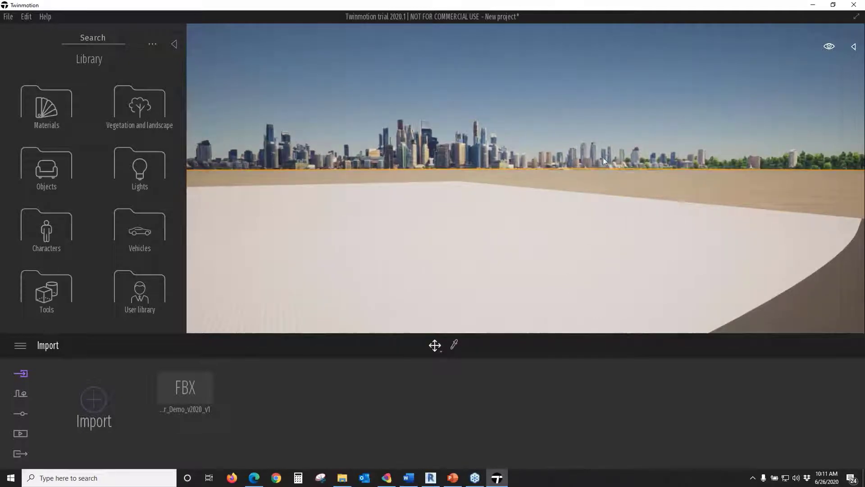
{"action": "left_click", "coordinate": [854, 48]}
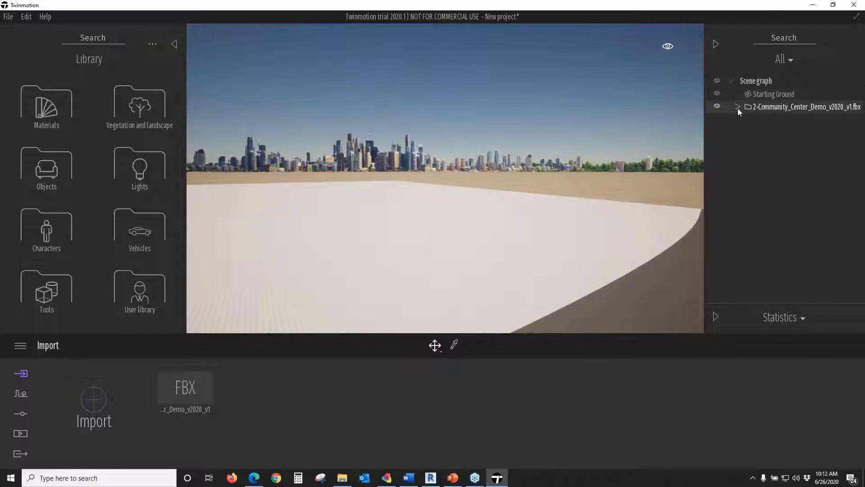
{"action": "left_click", "coordinate": [737, 107]}
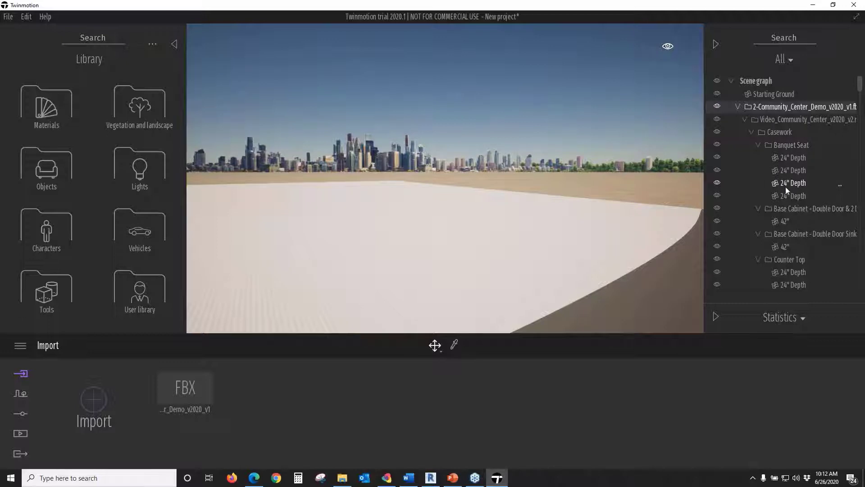
Focus the view on the Video_Community_Center_v2020_v2 model from the scene graph and examine the building and surrounding site from several sides
{"action": "left_click", "coordinate": [774, 121]}
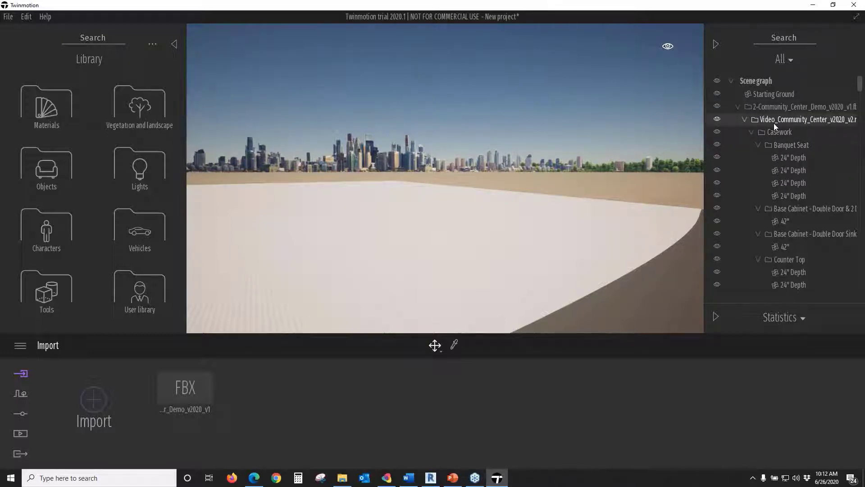
{"action": "double_click", "coordinate": [774, 123]}
{"action": "mouse_move", "coordinate": [342, 204]}
{"action": "middle_mouse_down", "text": "shift"}
{"action": "mouse_move", "coordinate": [270, 221]}
{"action": "mouse_move", "coordinate": [405, 223]}
{"action": "middle_mouse_up", "text": "shift"}
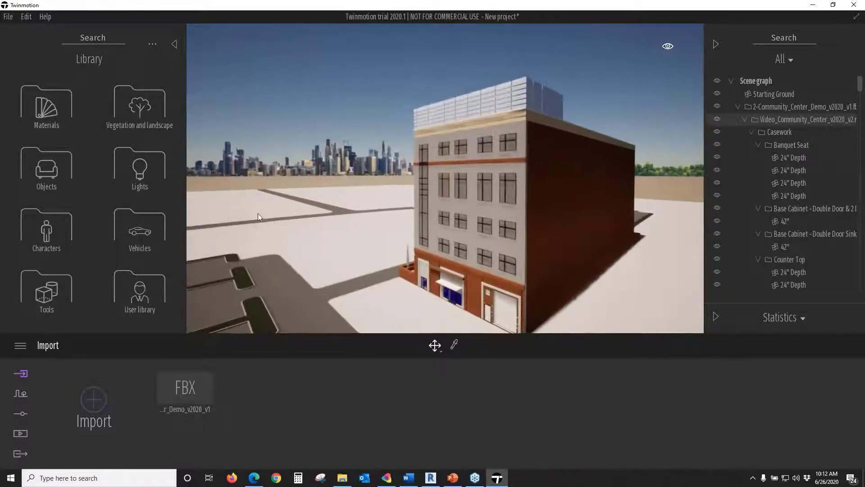
{"action": "middle_click_drag", "start_coordinate": [258, 212], "coordinate": [366, 218]}
{"action": "mouse_move", "coordinate": [271, 260]}
{"action": "right_mouse_down"}
{"action": "mouse_move", "coordinate": [325, 279]}
{"action": "mouse_move", "coordinate": [306, 278]}
{"action": "right_mouse_up"}
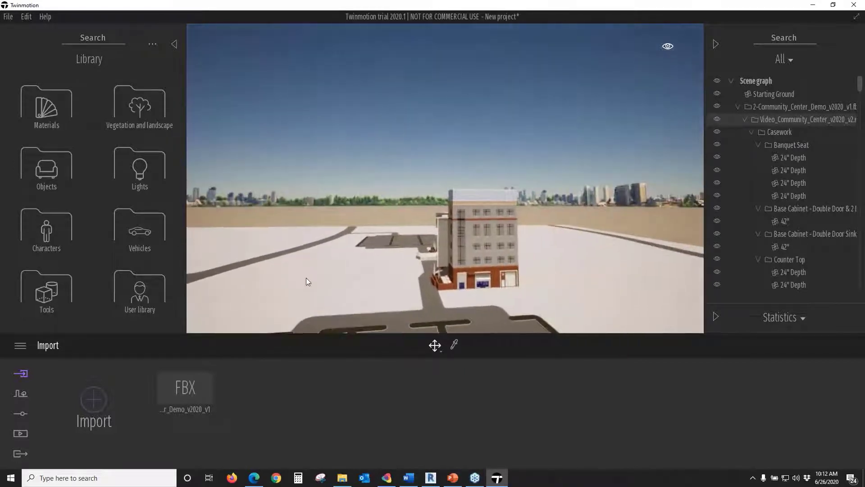
{"action": "middle_click_drag", "start_coordinate": [305, 278], "coordinate": [365, 296]}
{"action": "right_click_drag", "start_coordinate": [332, 265], "coordinate": [345, 263]}
{"action": "middle_click_drag", "start_coordinate": [344, 263], "coordinate": [429, 270]}
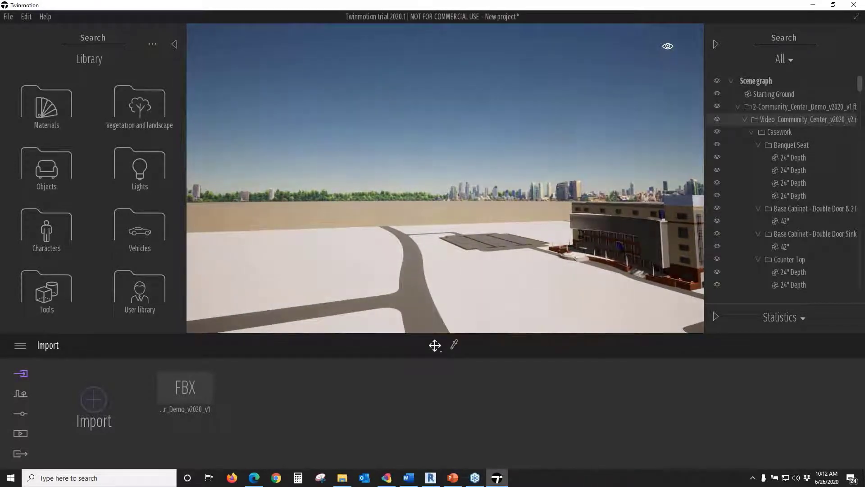
{"action": "middle_click_drag", "start_coordinate": [616, 265], "coordinate": [537, 272]}
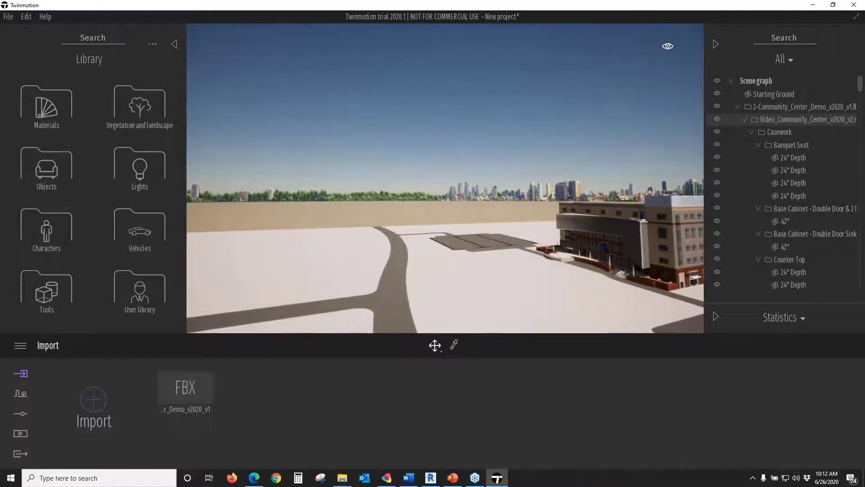
{"action": "right_click_drag", "start_coordinate": [536, 272], "coordinate": [361, 287]}
{"action": "right_click_drag", "start_coordinate": [503, 286], "coordinate": [506, 317]}
Approach the community center's curved front facade and examine its glazing, entrance stairs and planters up close
{"action": "scroll", "coordinate": [510, 287], "scroll_direction": "up", "scroll_amount": 3}
{"action": "scroll", "coordinate": [508, 289], "scroll_direction": "up", "scroll_amount": 3}
{"action": "scroll", "coordinate": [506, 289], "scroll_direction": "up", "scroll_amount": 4}
{"action": "scroll", "coordinate": [506, 289], "scroll_direction": "up", "scroll_amount": 2}
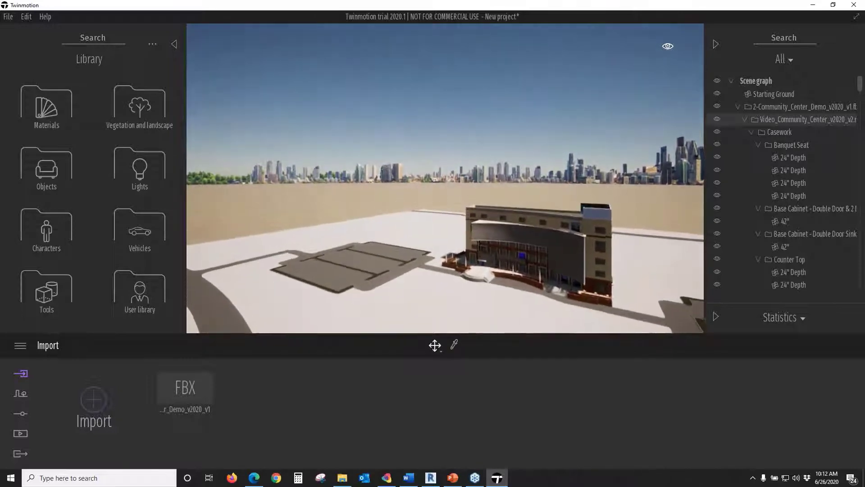
{"action": "middle_click_drag", "start_coordinate": [506, 289], "coordinate": [501, 241]}
{"action": "scroll", "coordinate": [501, 241], "scroll_direction": "up", "scroll_amount": 3}
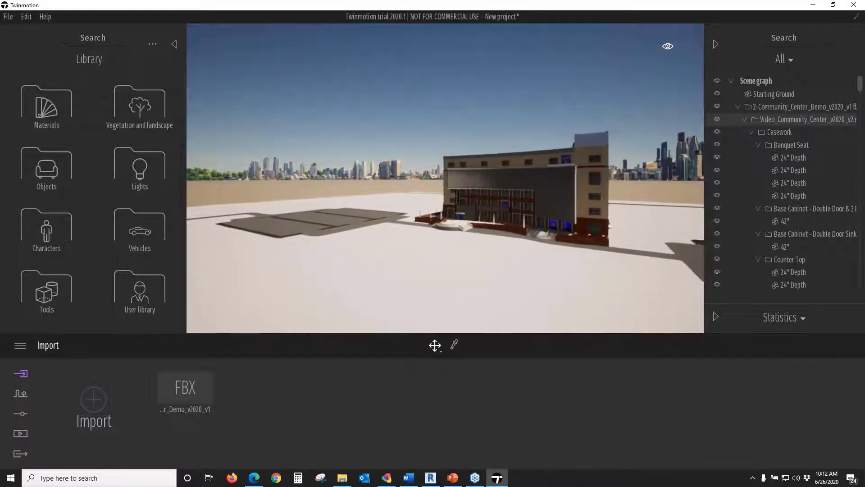
{"action": "scroll", "coordinate": [501, 242], "scroll_direction": "up", "scroll_amount": 2}
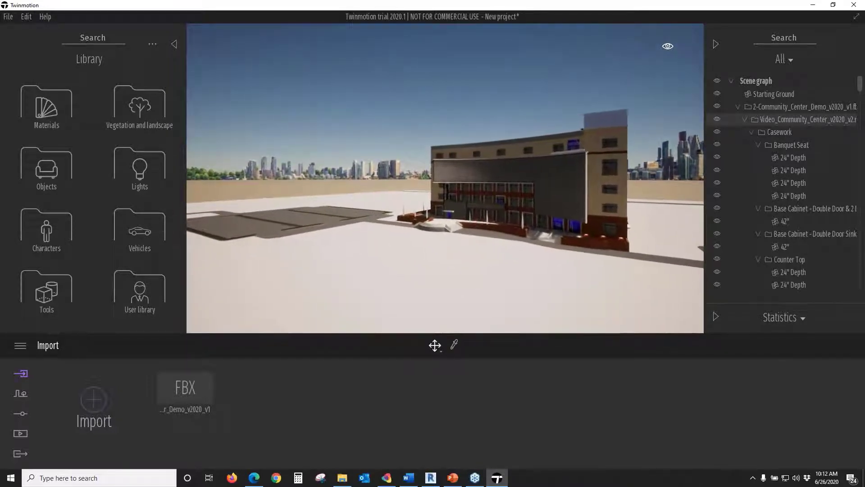
{"action": "scroll", "coordinate": [501, 241], "scroll_direction": "up", "scroll_amount": 2}
{"action": "middle_click_drag", "start_coordinate": [529, 261], "coordinate": [502, 246]}
{"action": "key", "text": "w"}
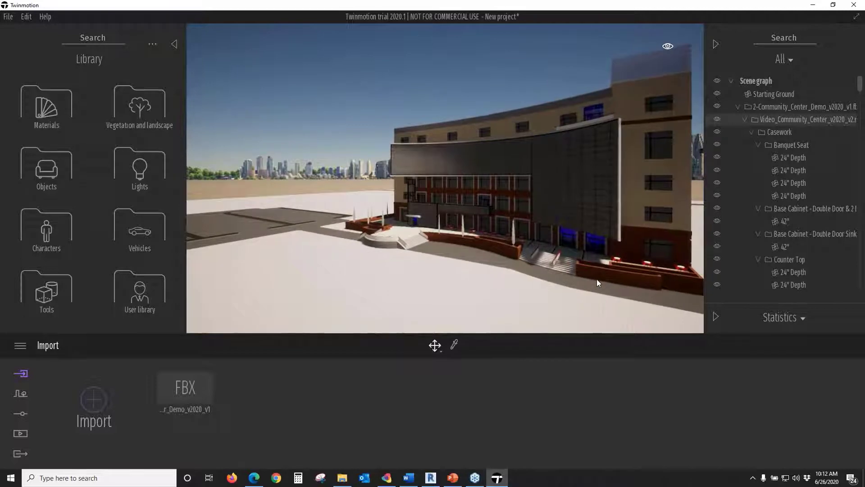
{"action": "middle_click_drag", "start_coordinate": [557, 296], "coordinate": [540, 284]}
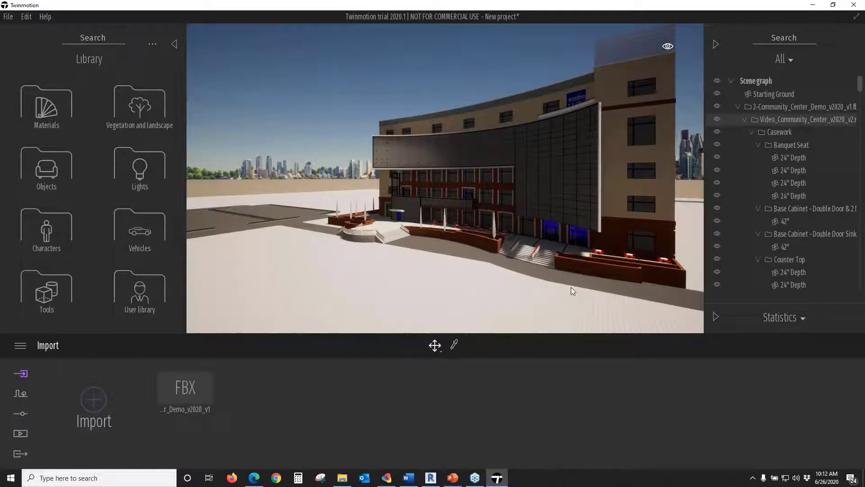
{"action": "scroll", "coordinate": [613, 268], "scroll_direction": "up", "scroll_amount": 3}
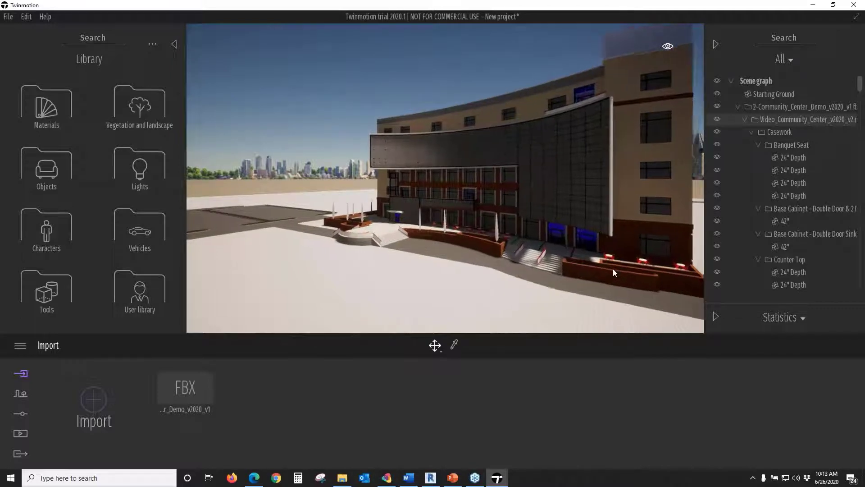
{"action": "scroll", "coordinate": [610, 264], "scroll_direction": "up", "scroll_amount": 2}
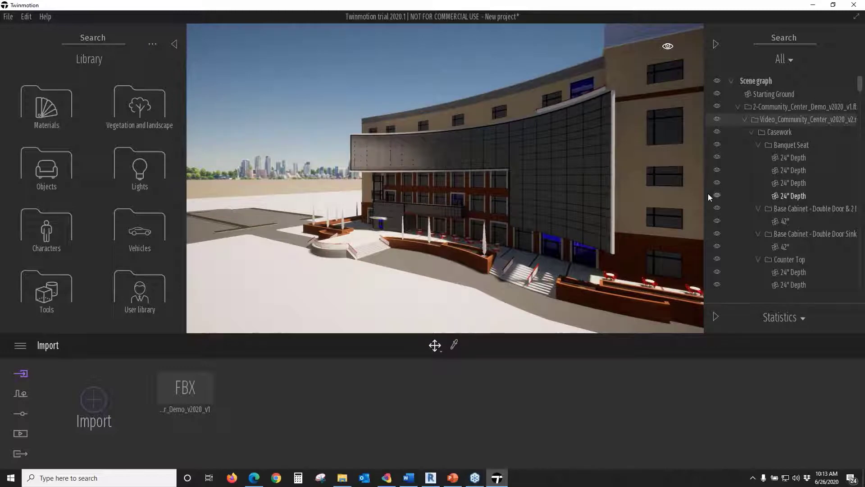
Search the scene graph for "bill" and focus the view on the Billiard_Table_Revised object inside the building
{"action": "left_click", "coordinate": [785, 38]}
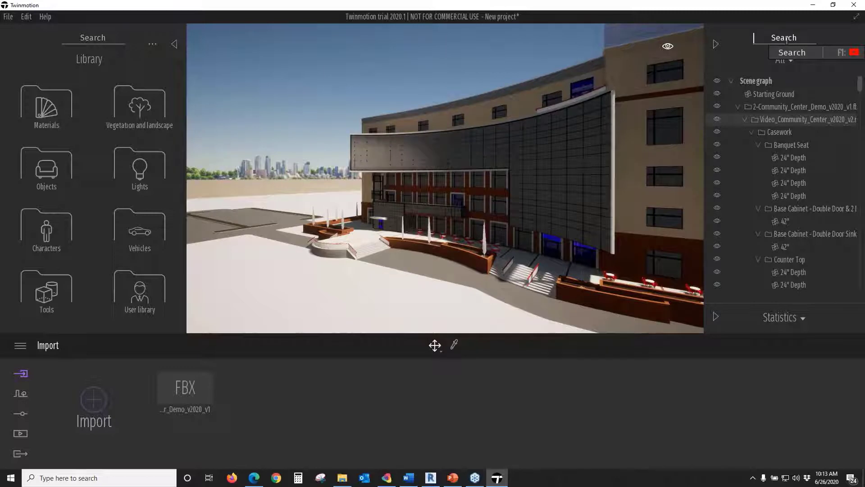
{"action": "type", "text": "bill"}
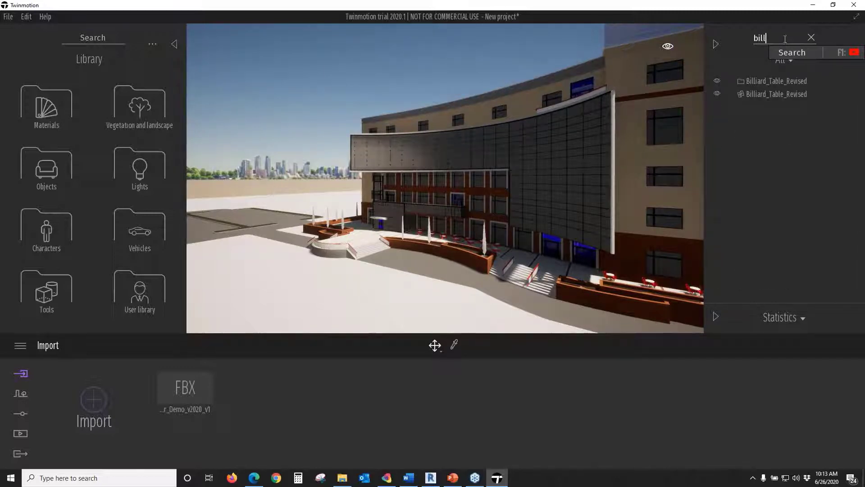
{"action": "left_click", "coordinate": [764, 94]}
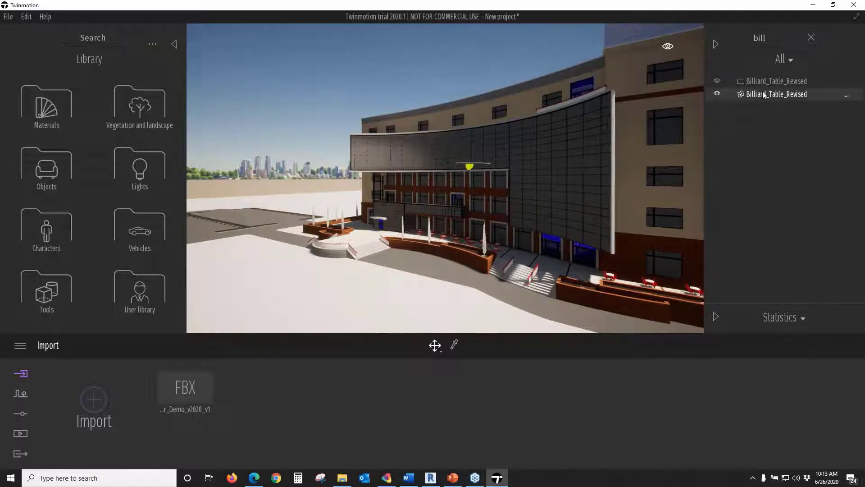
{"action": "double_click", "coordinate": [763, 94]}
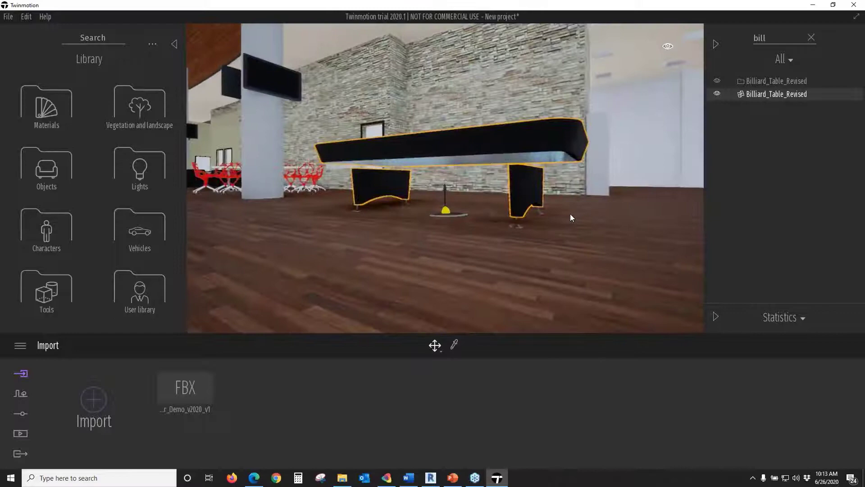
{"action": "right_click_drag", "start_coordinate": [571, 215], "coordinate": [580, 206]}
{"action": "middle_click_drag", "start_coordinate": [580, 206], "coordinate": [549, 247]}
{"action": "right_click_drag", "start_coordinate": [550, 248], "coordinate": [734, 154]}
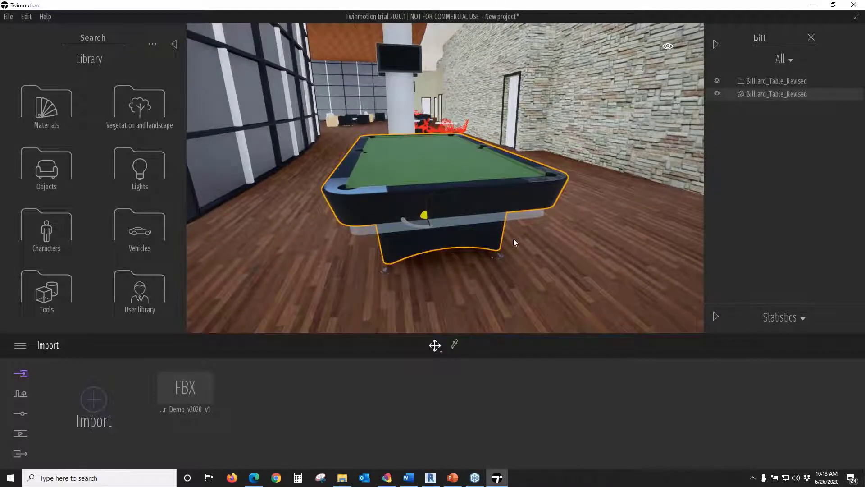
{"action": "scroll", "coordinate": [511, 237], "scroll_direction": "down", "scroll_amount": 5}
{"action": "middle_click_drag", "start_coordinate": [512, 238], "coordinate": [482, 238]}
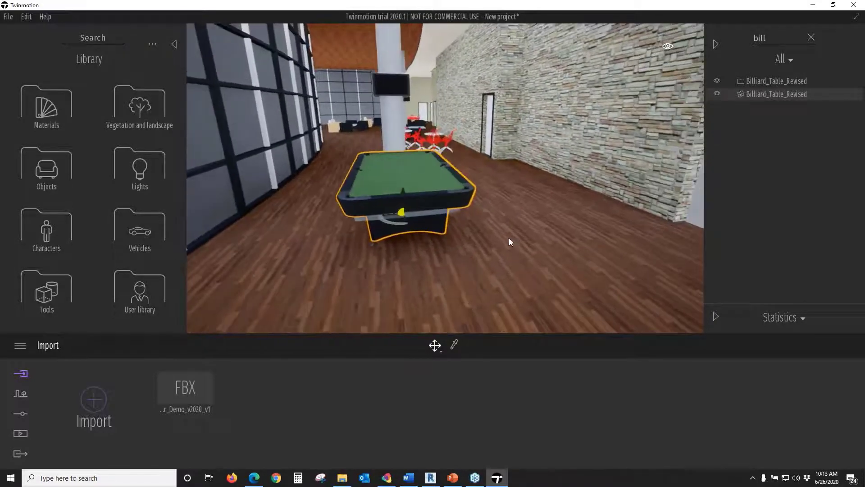
{"action": "right_click_drag", "start_coordinate": [510, 237], "coordinate": [483, 246]}
{"action": "middle_click_drag", "start_coordinate": [510, 237], "coordinate": [511, 233]}
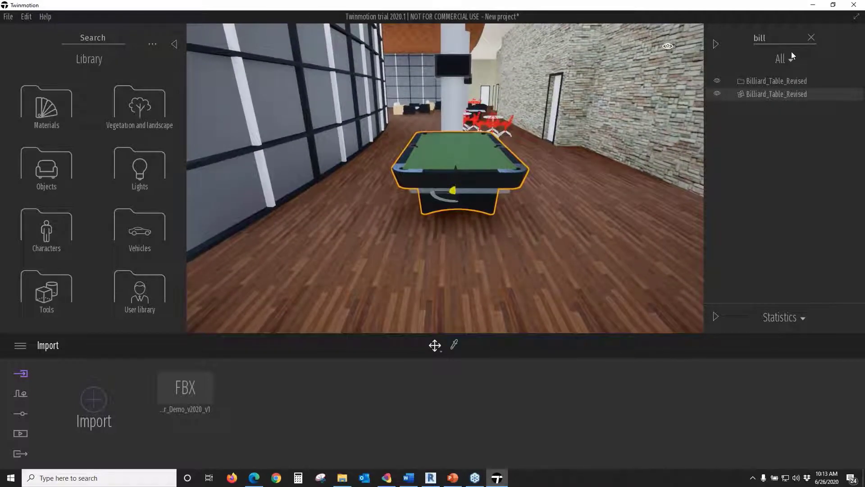
Clear the scene graph search to return to the billiard table's place in the full hierarchy
{"action": "left_click", "coordinate": [810, 38]}
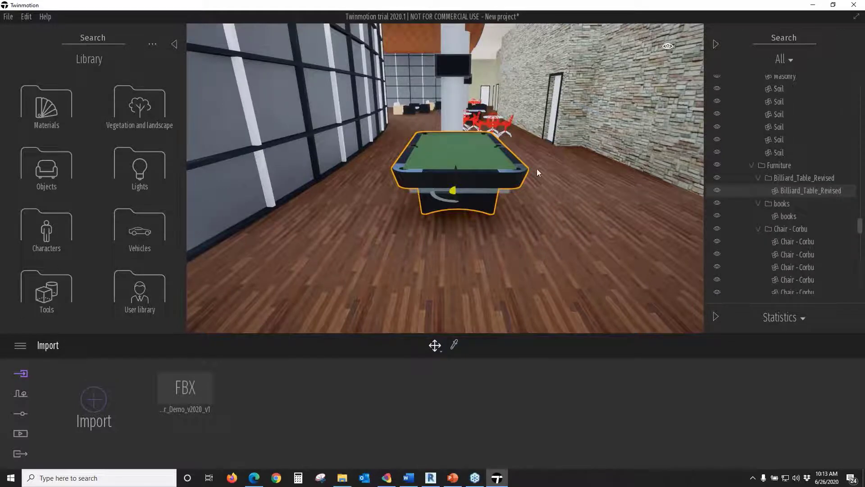
{"action": "scroll", "coordinate": [457, 190], "scroll_direction": "up", "scroll_amount": 3}
{"action": "scroll", "coordinate": [457, 195], "scroll_direction": "down", "scroll_amount": 2}
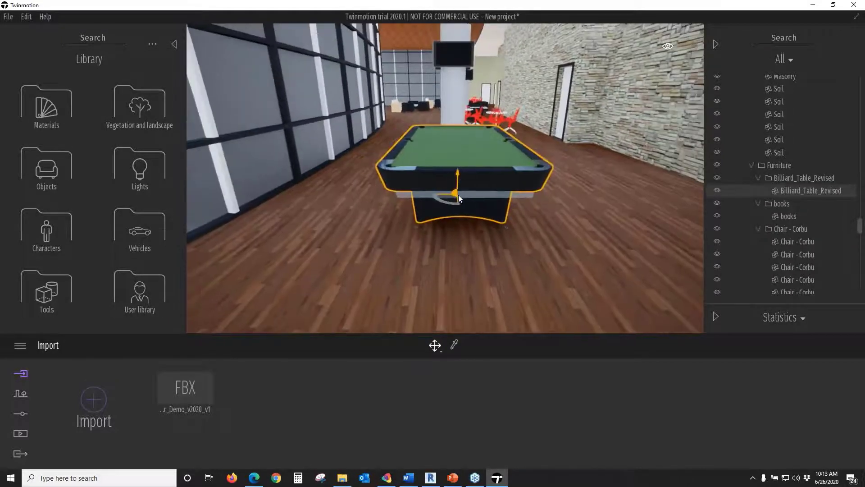
Sample the curtain wall's glass material and replace it with Dark tinted glass from the Glass material library
{"action": "right_click_drag", "start_coordinate": [458, 195], "coordinate": [399, 152]}
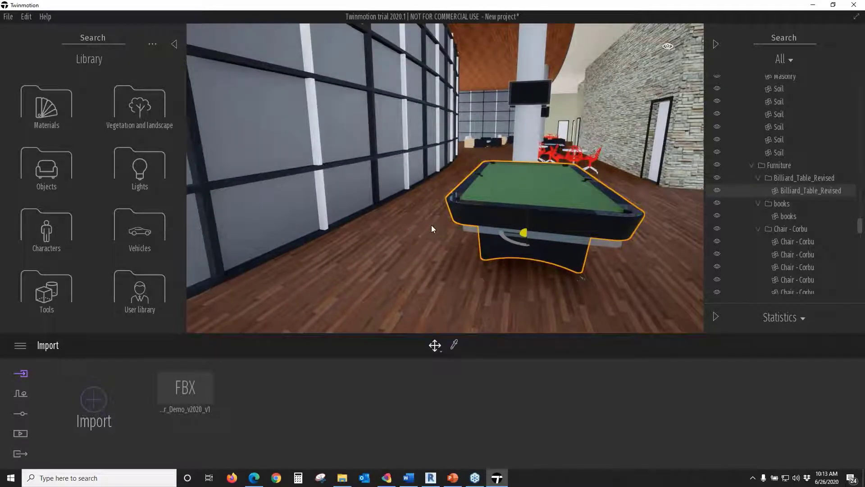
{"action": "left_click", "coordinate": [455, 345]}
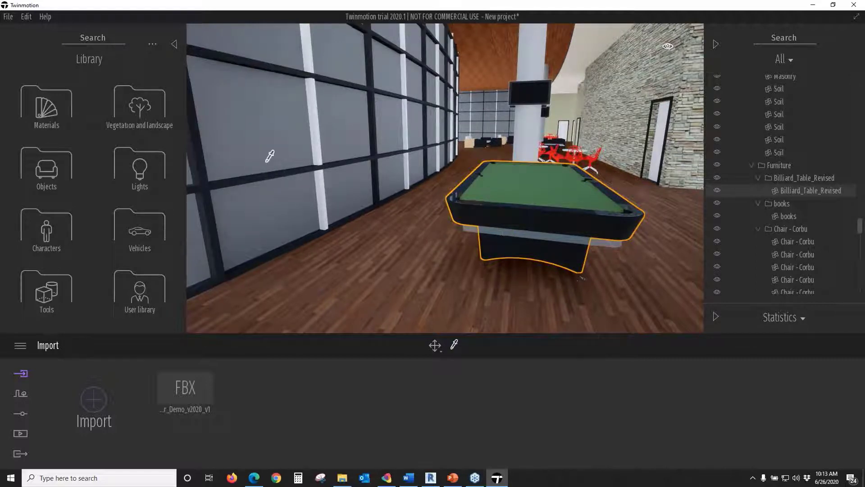
{"action": "left_click", "coordinate": [257, 113]}
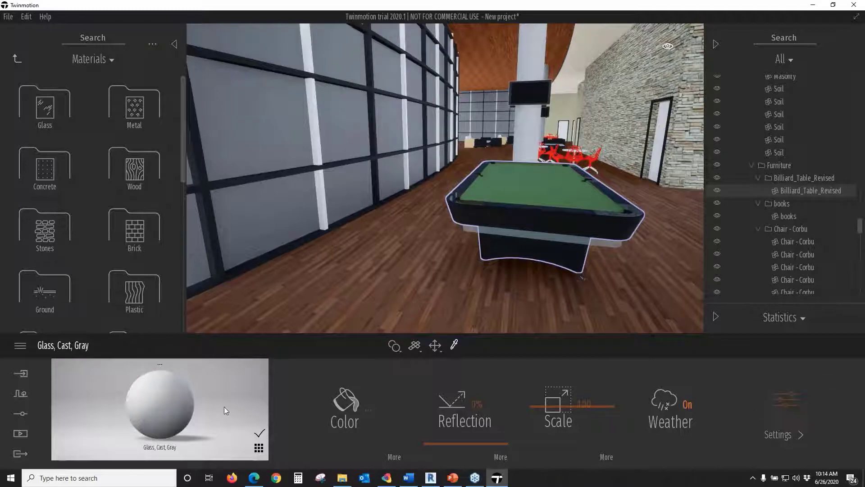
{"action": "left_click", "coordinate": [47, 119]}
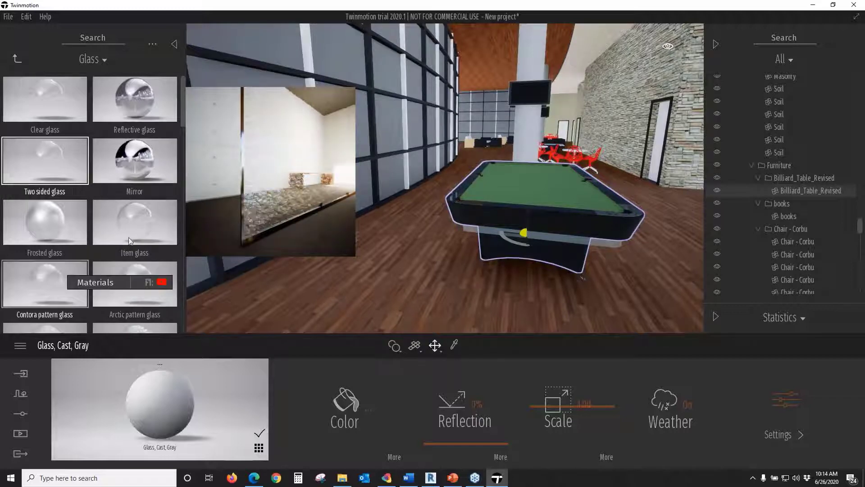
{"action": "left_click_drag", "start_coordinate": [181, 118], "coordinate": [187, 250]}
{"action": "mouse_move", "coordinate": [126, 234]}
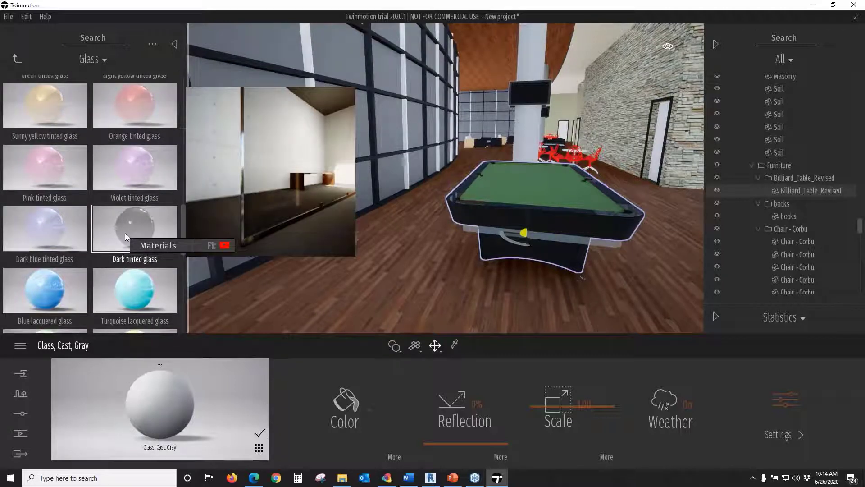
{"action": "left_click_drag", "start_coordinate": [128, 233], "coordinate": [263, 147]}
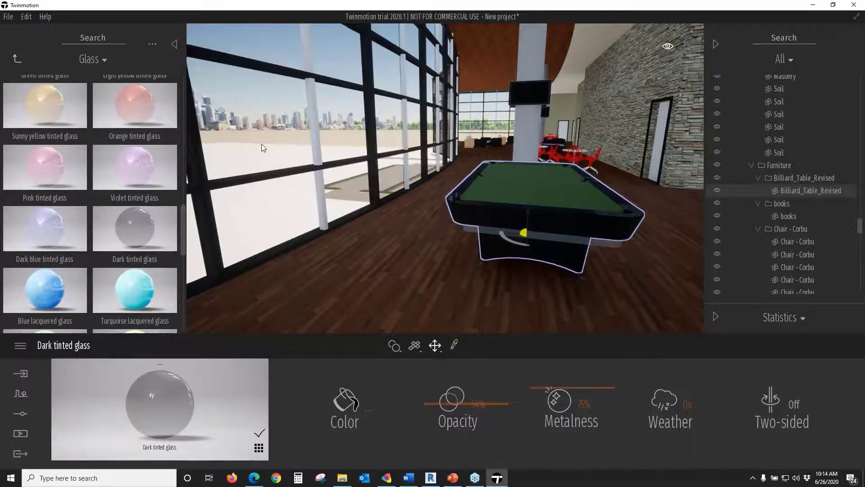
Try the curtain wall's dark tinted glass at 99% opacity and settle on an opacity of 67%
{"action": "right_click_drag", "start_coordinate": [306, 185], "coordinate": [294, 159]}
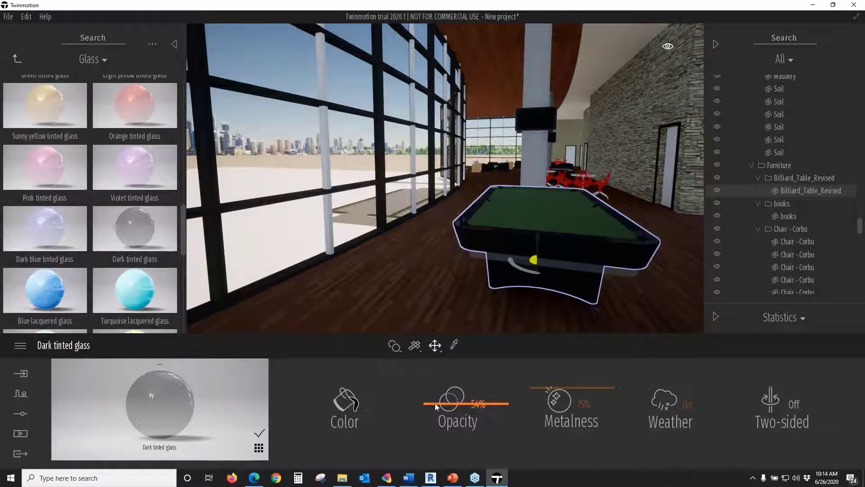
{"action": "left_click_drag", "start_coordinate": [437, 401], "coordinate": [444, 370]}
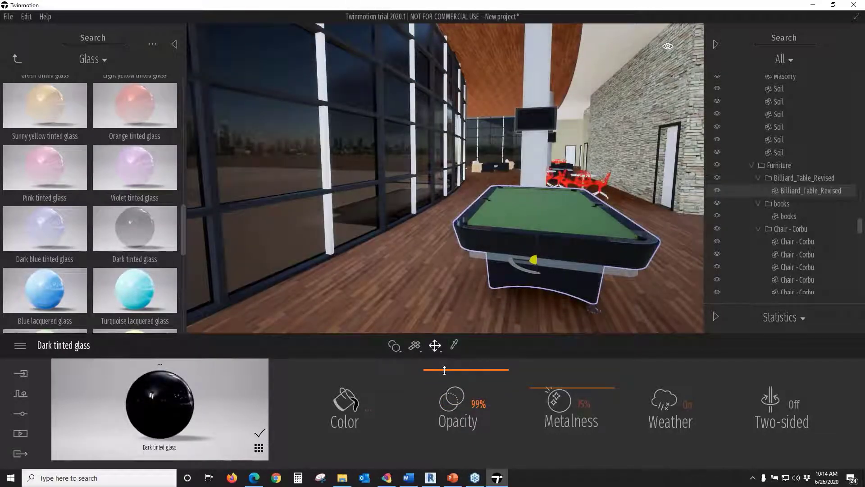
{"action": "left_click_drag", "start_coordinate": [445, 369], "coordinate": [445, 394]}
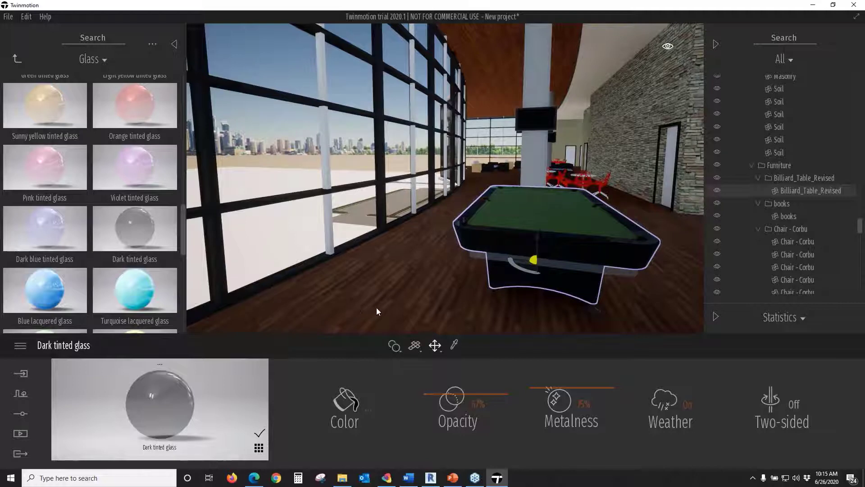
Sample the stone material of the interior wall beside the billiard table with the Material picker
{"action": "right_click_drag", "start_coordinate": [399, 285], "coordinate": [468, 255]}
{"action": "scroll", "coordinate": [477, 250], "scroll_direction": "up", "scroll_amount": 2}
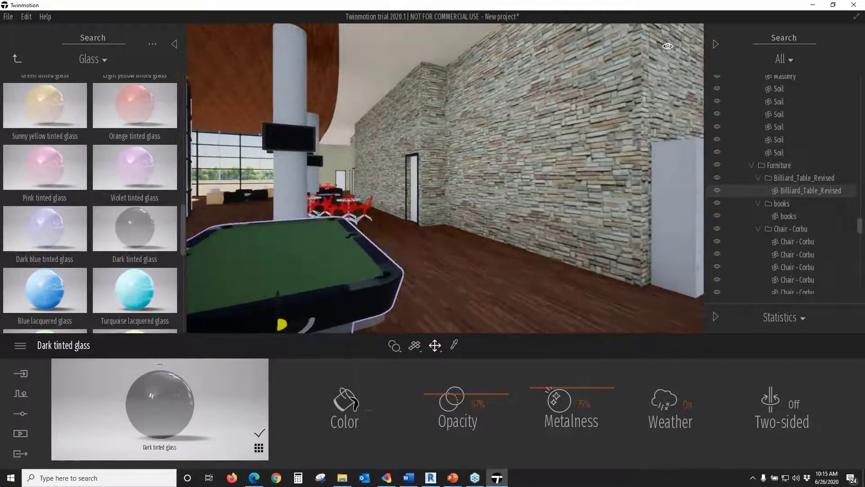
{"action": "middle_click_drag", "start_coordinate": [478, 248], "coordinate": [521, 240]}
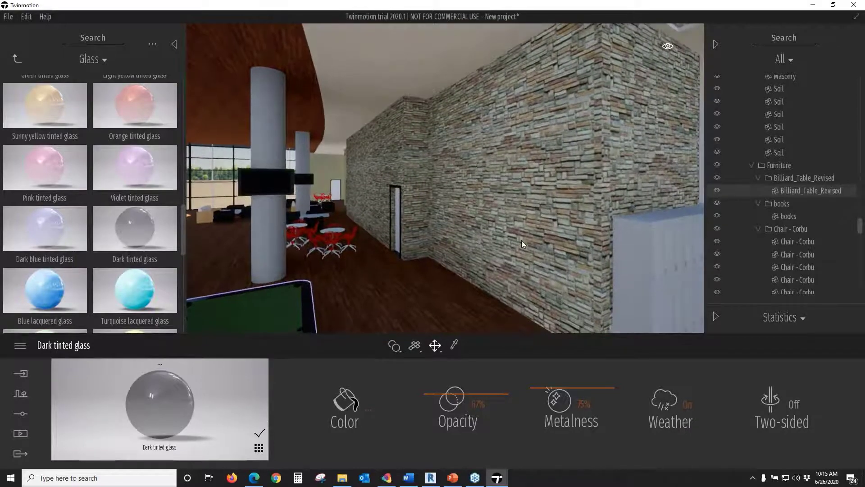
{"action": "scroll", "coordinate": [521, 239], "scroll_direction": "down", "scroll_amount": 2}
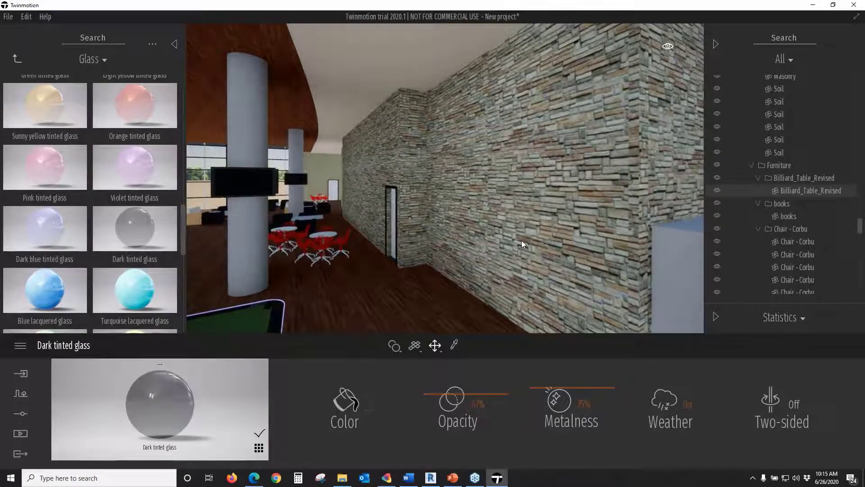
{"action": "scroll", "coordinate": [556, 271], "scroll_direction": "up", "scroll_amount": 3}
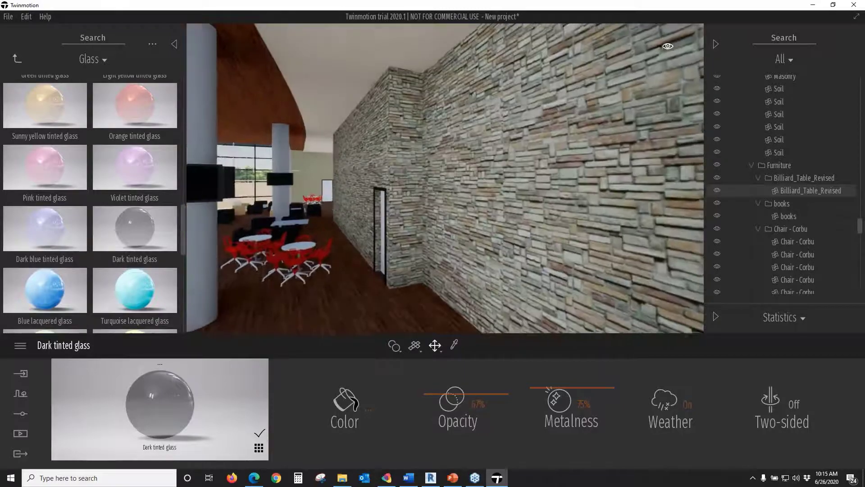
{"action": "scroll", "coordinate": [556, 269], "scroll_direction": "down", "scroll_amount": 3}
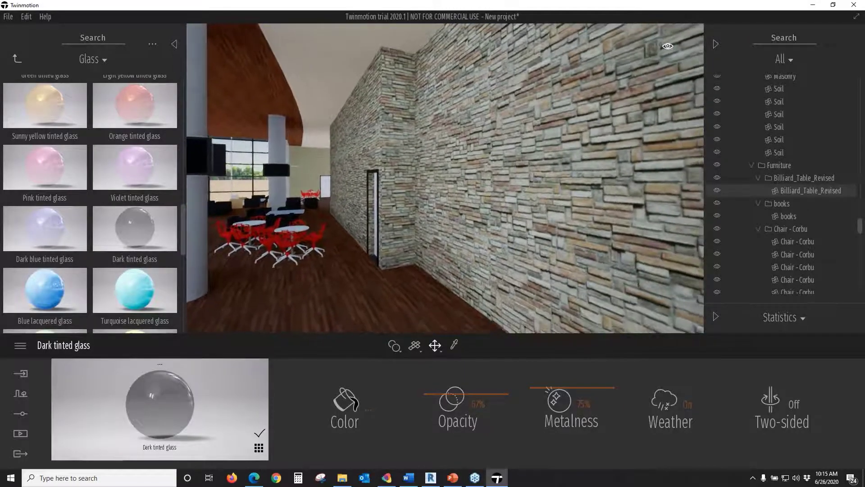
{"action": "scroll", "coordinate": [555, 271], "scroll_direction": "down", "scroll_amount": 2}
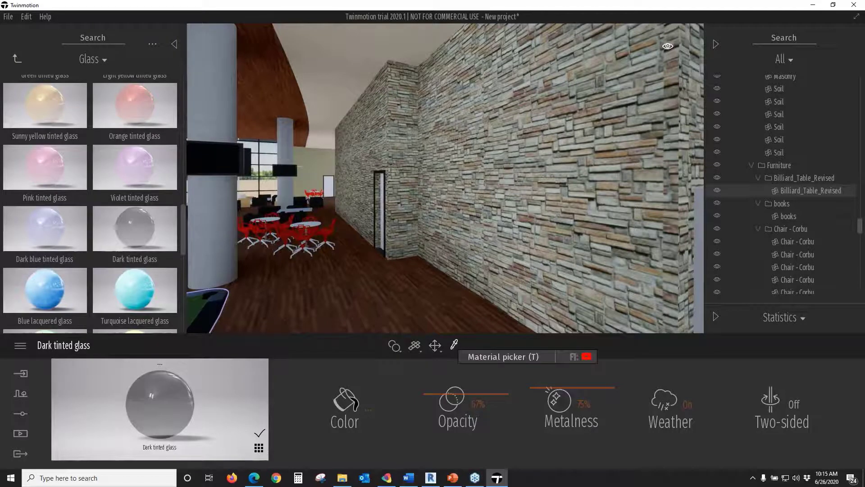
{"action": "left_click", "coordinate": [454, 345]}
{"action": "left_click", "coordinate": [572, 179]}
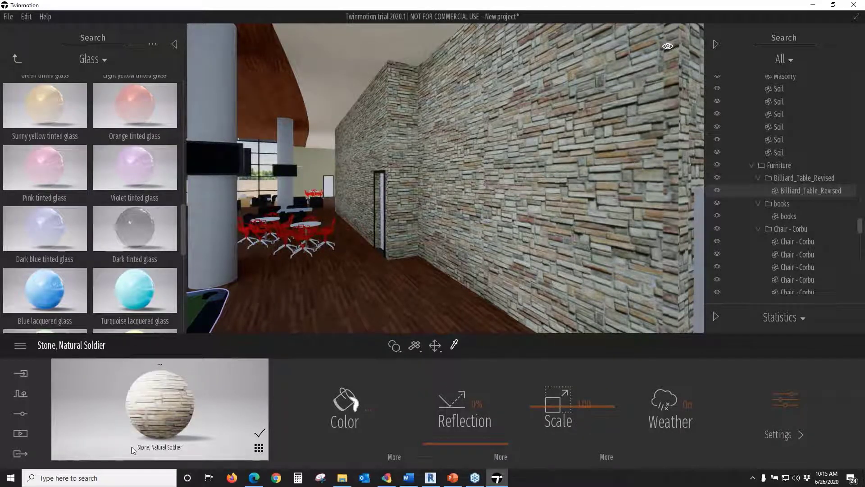
Replace the sampled Stone, Natural Soldier material with Stone wall 3 from the Stones library and leave its scale at 1.00
{"action": "left_click", "coordinate": [85, 63]}
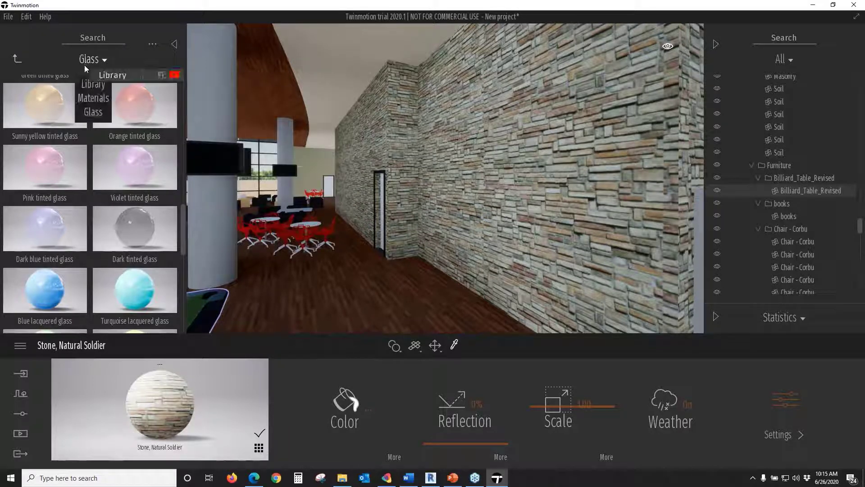
{"action": "left_click", "coordinate": [97, 93]}
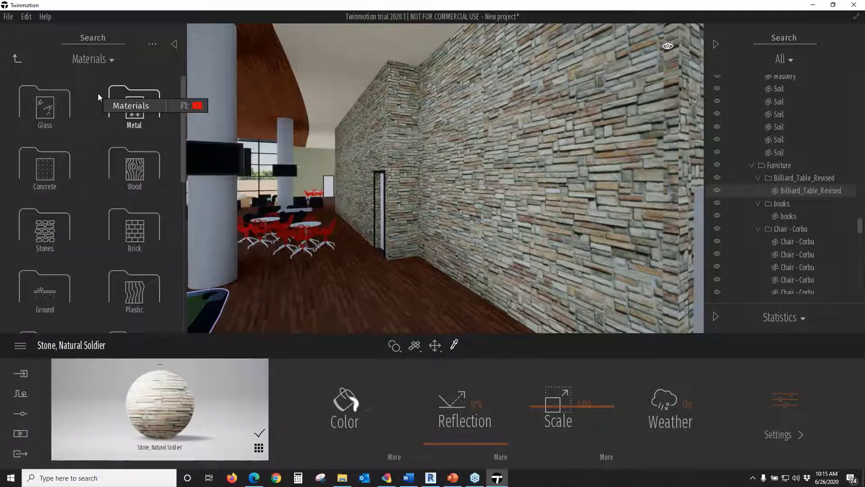
{"action": "left_click", "coordinate": [66, 233]}
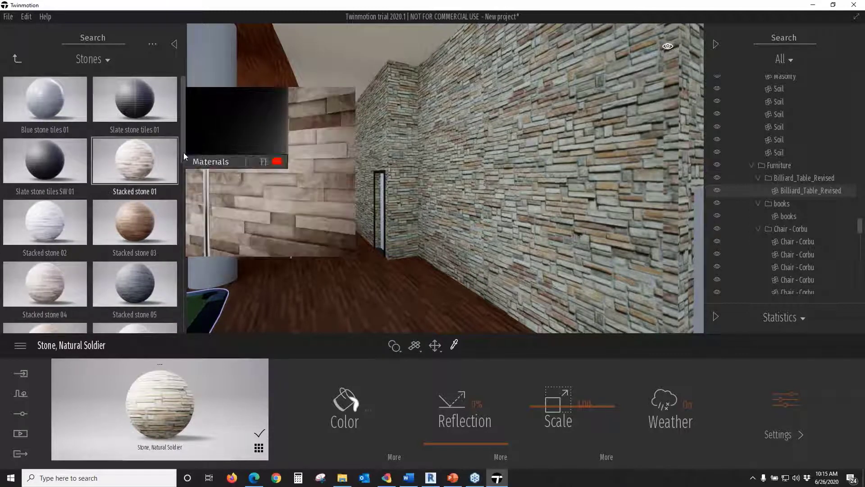
{"action": "left_click_drag", "start_coordinate": [183, 152], "coordinate": [199, 266]}
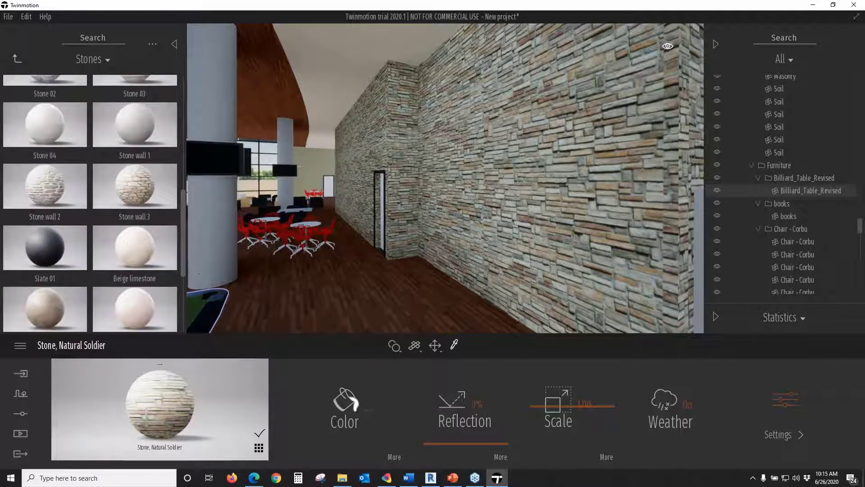
{"action": "left_click_drag", "start_coordinate": [145, 180], "coordinate": [507, 169]}
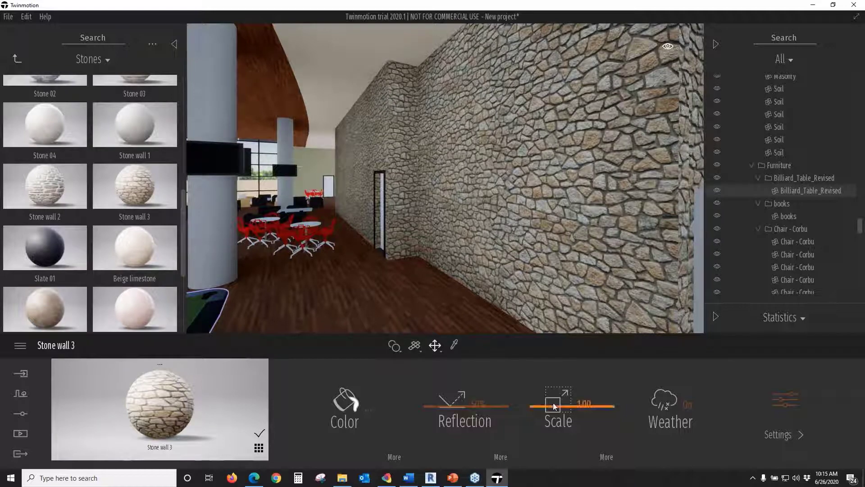
{"action": "mouse_move", "coordinate": [559, 404]}
{"action": "left_mouse_down"}
{"action": "mouse_move", "coordinate": [558, 396]}
{"action": "mouse_move", "coordinate": [557, 409]}
{"action": "left_mouse_up"}
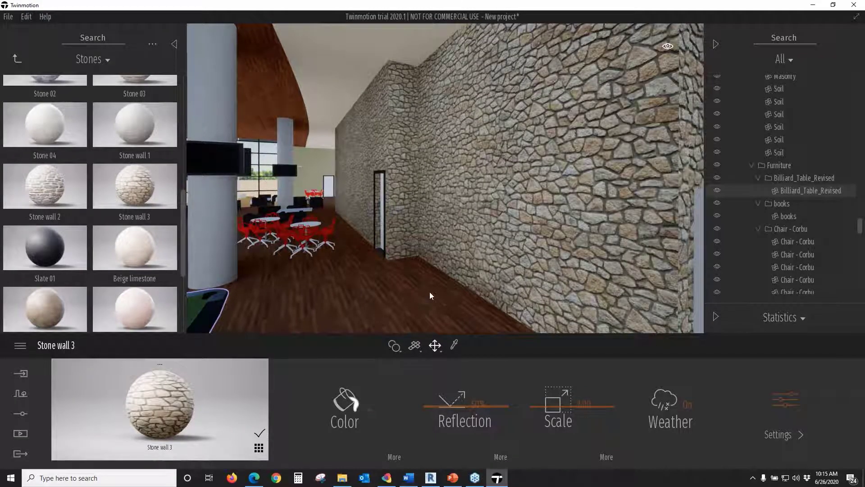
{"action": "middle_click_drag", "start_coordinate": [430, 292], "coordinate": [448, 275]}
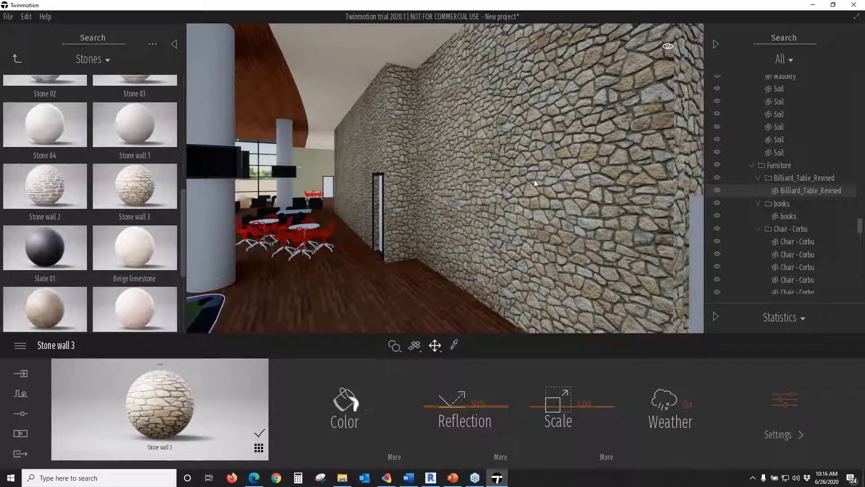
Switch from replacing materials to Apply to object and put Plaster coating 01 from Wall coverings on the large wall section only
{"action": "mouse_move", "coordinate": [400, 349]}
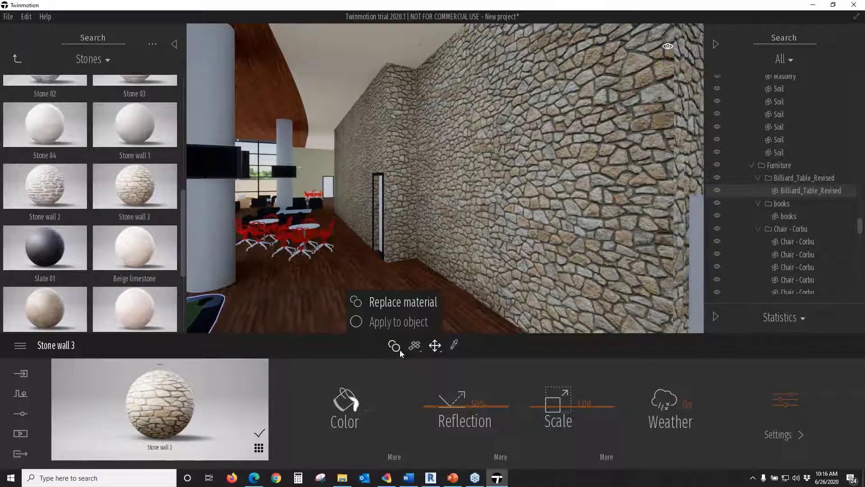
{"action": "left_click", "coordinate": [395, 329]}
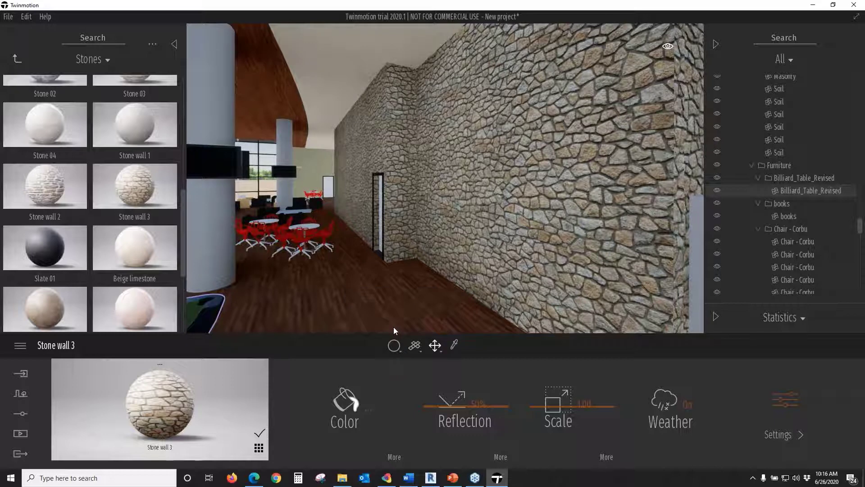
{"action": "left_click", "coordinate": [89, 61]}
{"action": "left_click", "coordinate": [96, 96]}
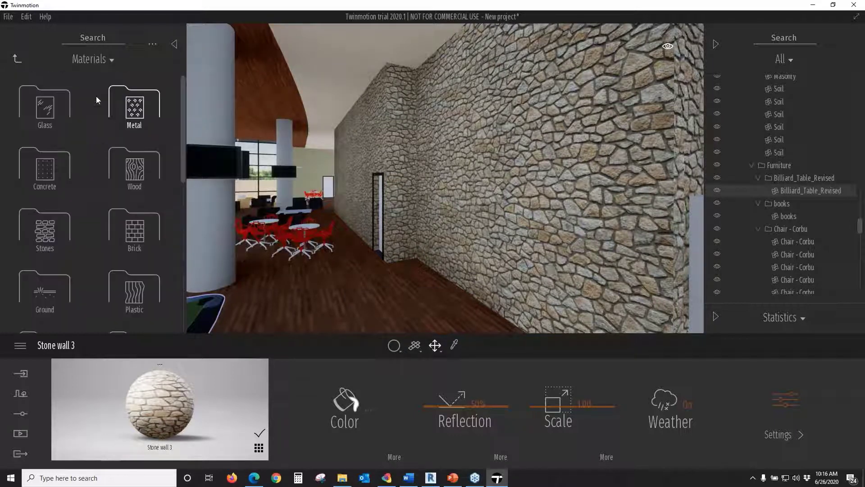
{"action": "scroll", "coordinate": [58, 245], "scroll_direction": "down", "scroll_amount": 3}
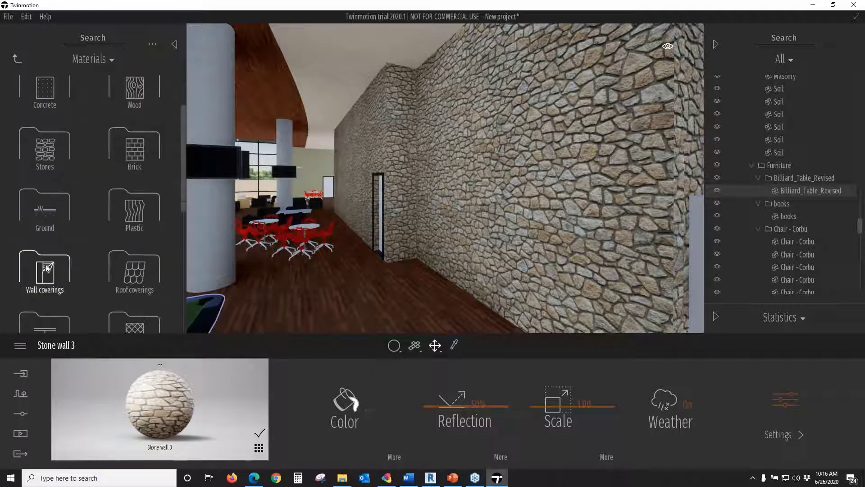
{"action": "left_click", "coordinate": [46, 268]}
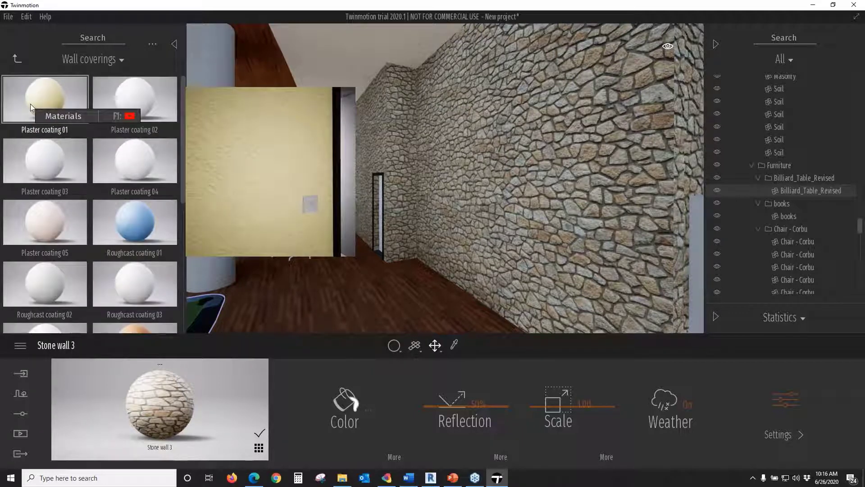
{"action": "left_click_drag", "start_coordinate": [31, 104], "coordinate": [508, 163]}
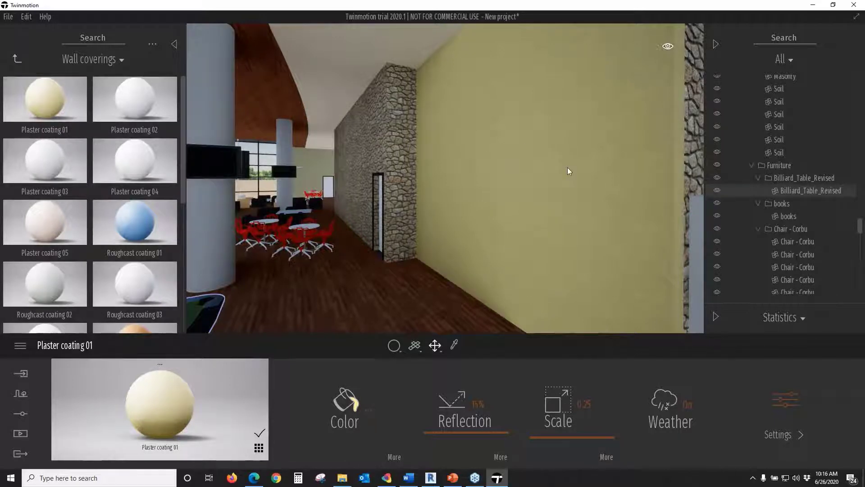
Set the scale of the wall's Plaster coating 01 to 0.28
{"action": "scroll", "coordinate": [581, 168], "scroll_direction": "up", "scroll_amount": 1}
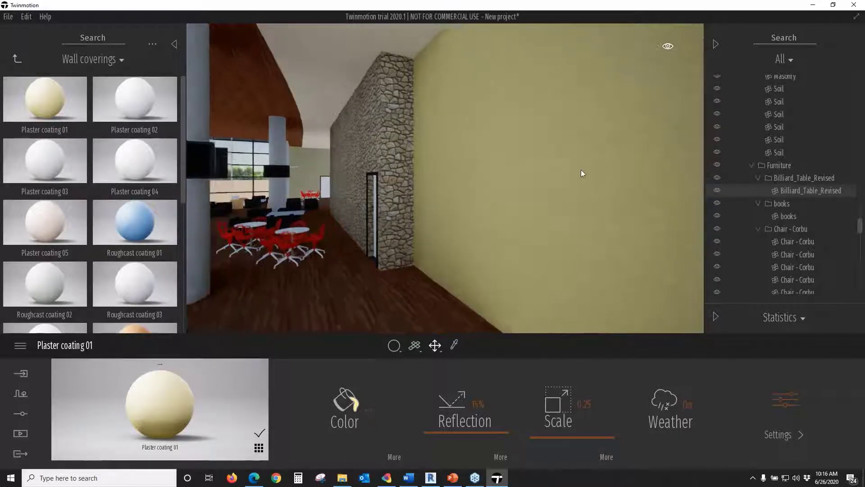
{"action": "scroll", "coordinate": [581, 169], "scroll_direction": "up", "scroll_amount": 1}
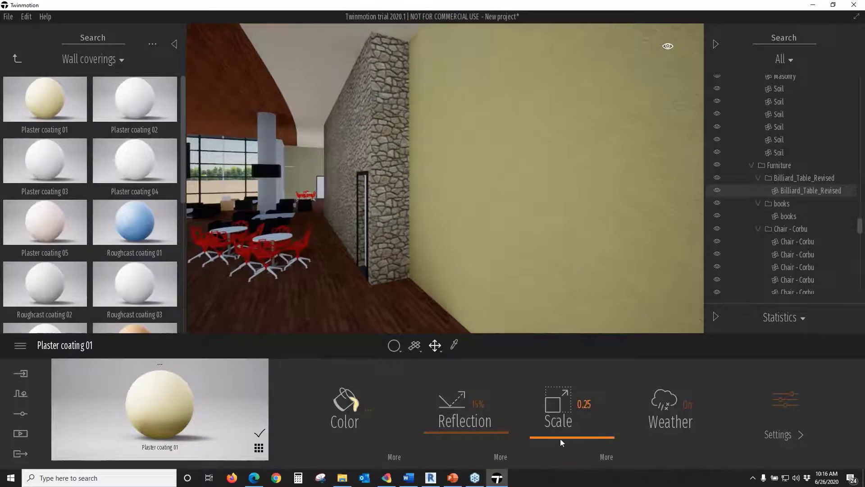
{"action": "left_click_drag", "start_coordinate": [560, 438], "coordinate": [559, 431]}
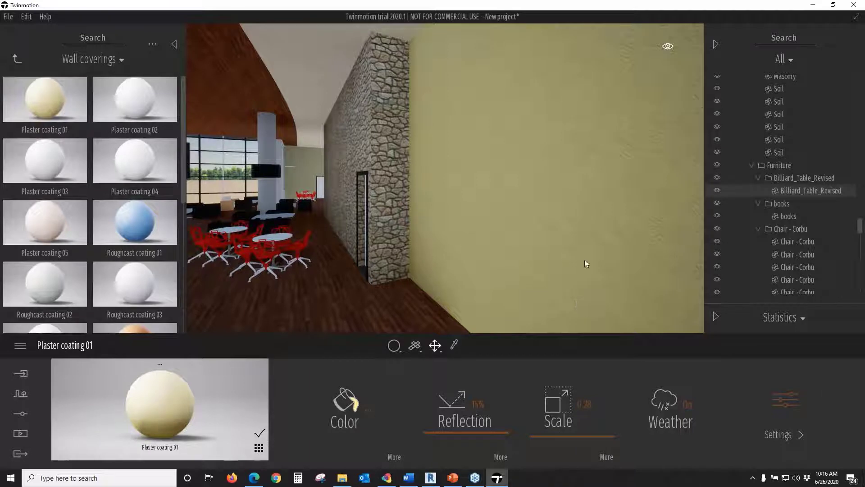
{"action": "right_click_drag", "start_coordinate": [581, 255], "coordinate": [624, 242]}
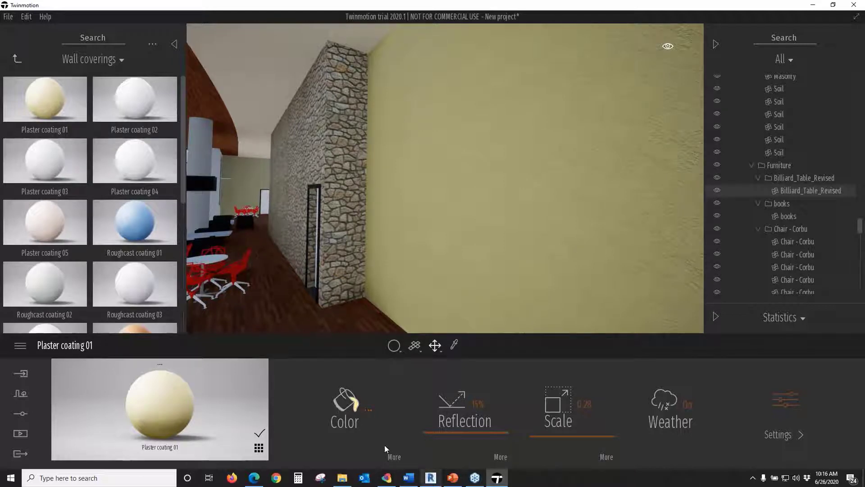
Darken the color of Plaster coating 01 to D5C783 (RGB 213, 199, 131)
{"action": "left_click", "coordinate": [344, 402]}
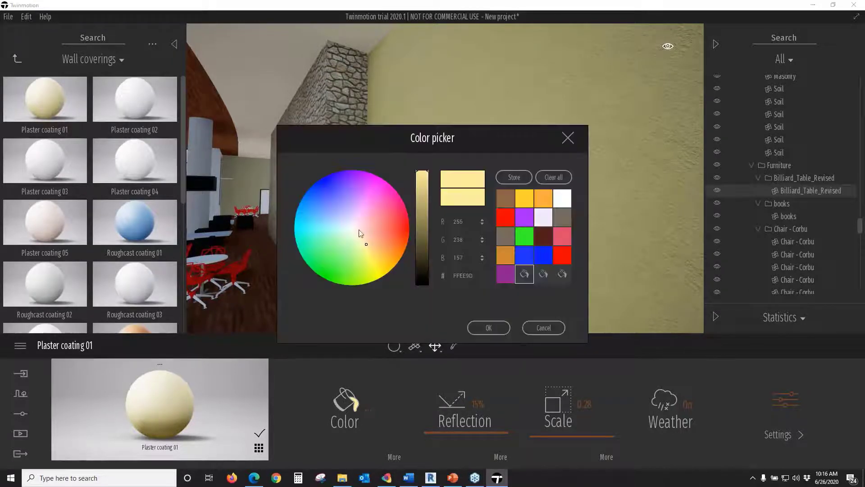
{"action": "left_click_drag", "start_coordinate": [420, 176], "coordinate": [423, 194]}
{"action": "left_click", "coordinate": [422, 184]}
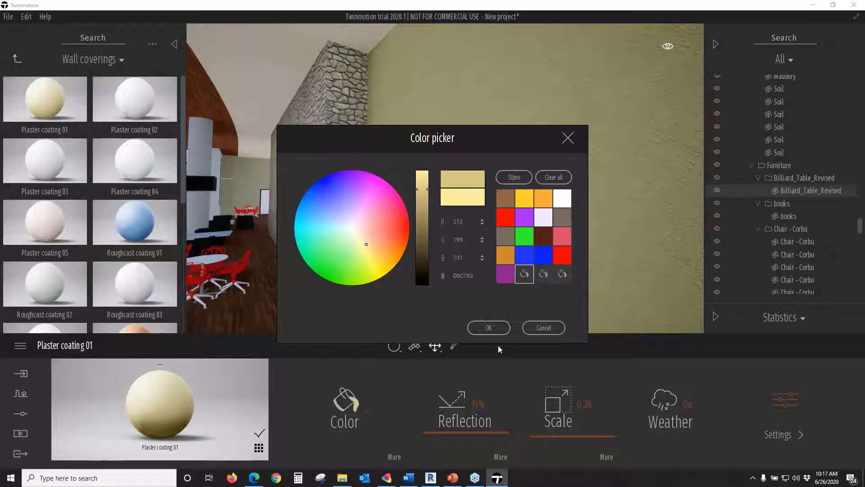
{"action": "left_click", "coordinate": [489, 328]}
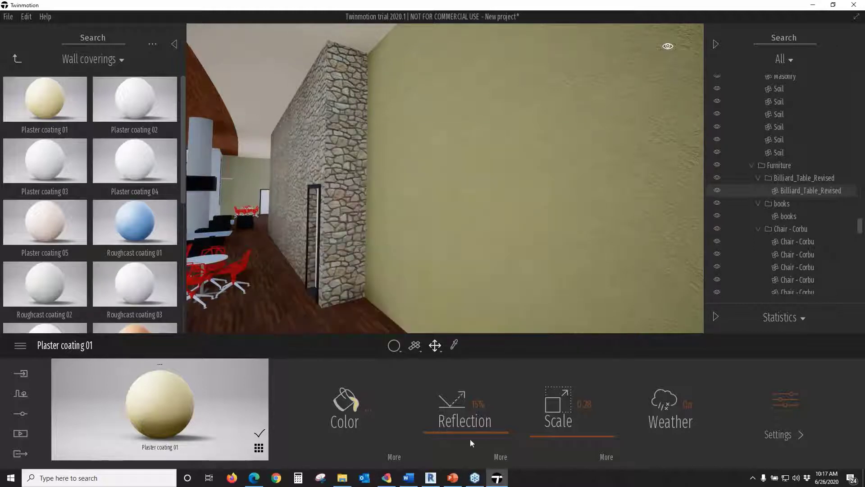
Set the grunge of Plaster coating 01 to 27% in its additional color settings
{"action": "left_click", "coordinate": [393, 457]}
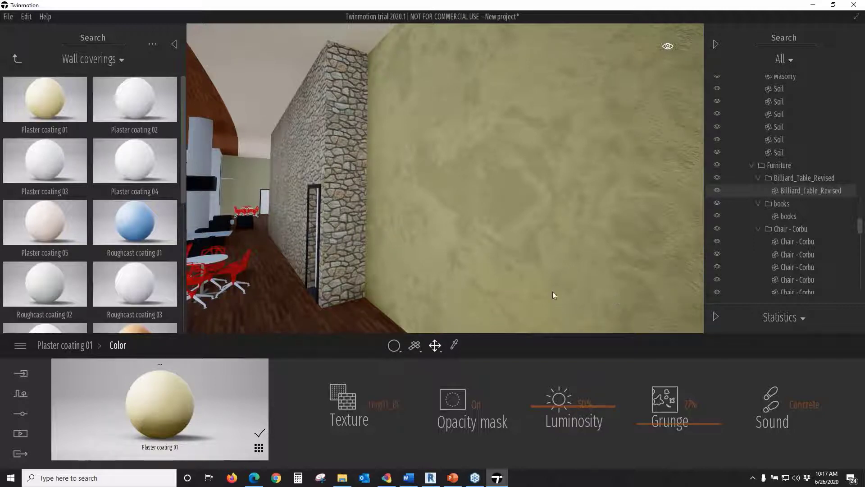
{"action": "scroll", "coordinate": [547, 273], "scroll_direction": "down", "scroll_amount": 2}
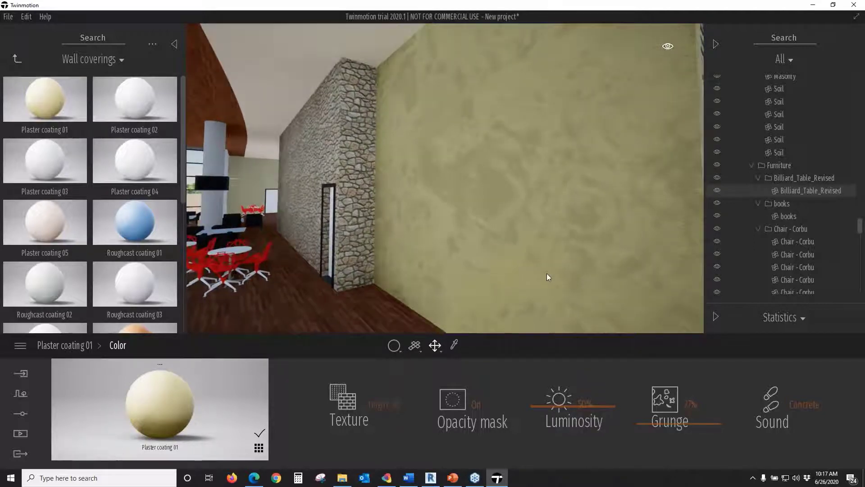
{"action": "scroll", "coordinate": [544, 267], "scroll_direction": "down", "scroll_amount": 2}
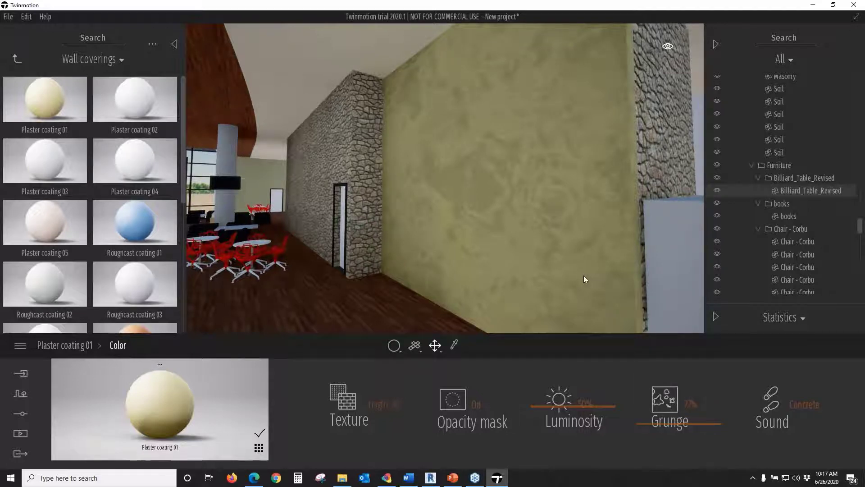
Examine the plastered wall against the adjoining stone walls and wood floor from around the billiard table, leaving nothing selected
{"action": "left_click", "coordinate": [555, 275]}
{"action": "scroll", "coordinate": [529, 254], "scroll_direction": "down", "scroll_amount": 4}
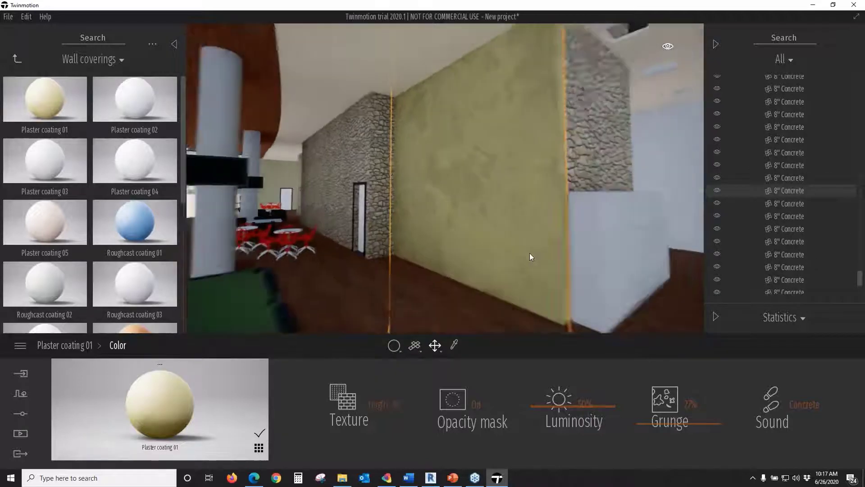
{"action": "right_click_drag", "start_coordinate": [529, 253], "coordinate": [528, 259]}
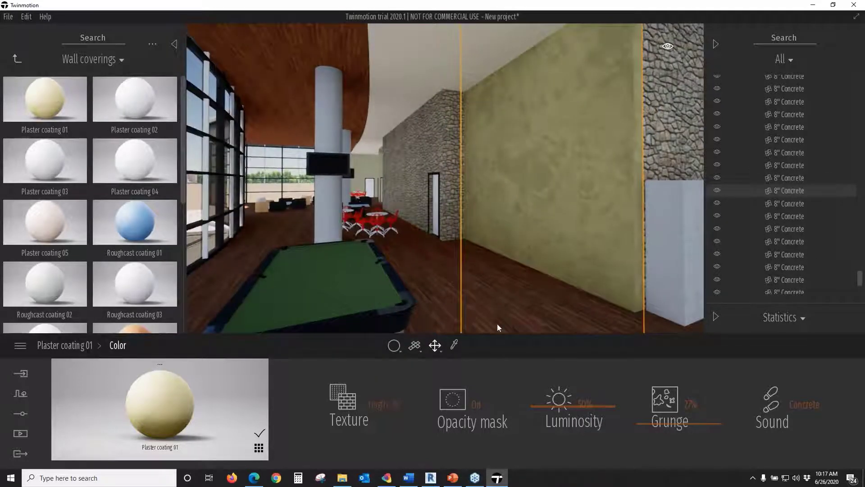
{"action": "left_click", "coordinate": [486, 280]}
{"action": "scroll", "coordinate": [486, 279], "scroll_direction": "down", "scroll_amount": 3}
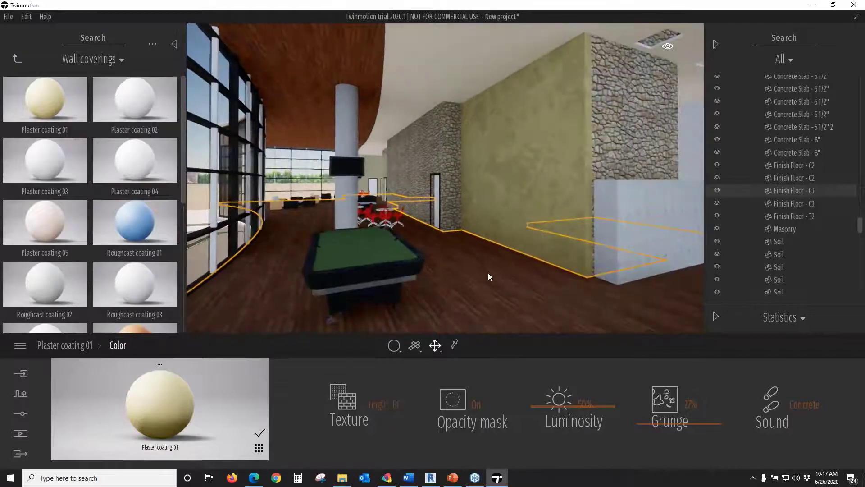
{"action": "key", "text": "Escape"}
{"action": "right_click_drag", "start_coordinate": [491, 272], "coordinate": [437, 276]}
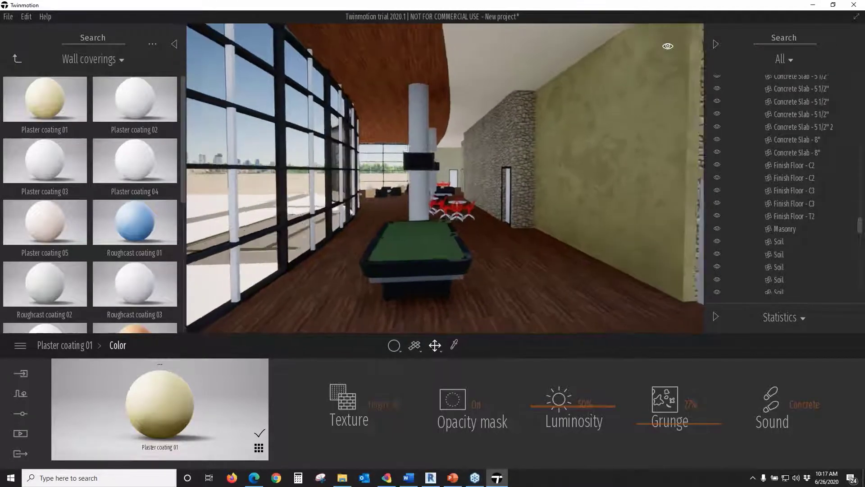
{"action": "middle_click_drag", "start_coordinate": [437, 276], "coordinate": [410, 262]}
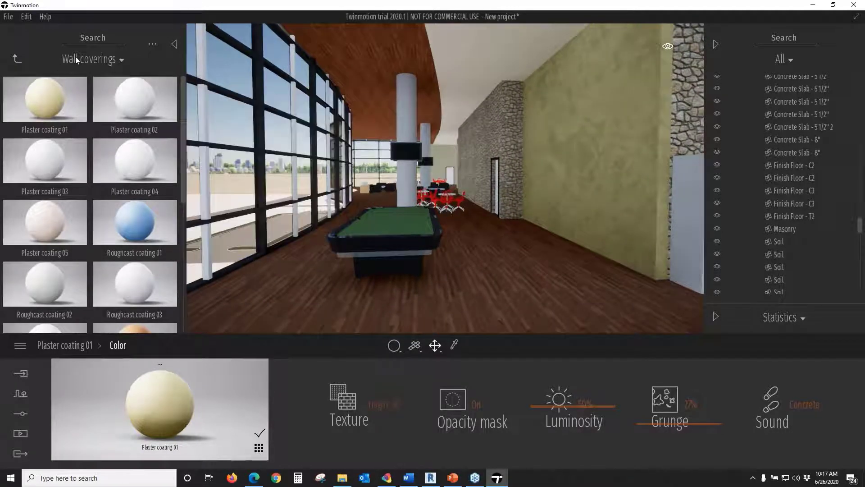
Place the animated human Emilie from the Characters library on the wood floor beside the plastered wall
{"action": "left_click", "coordinate": [86, 83]}
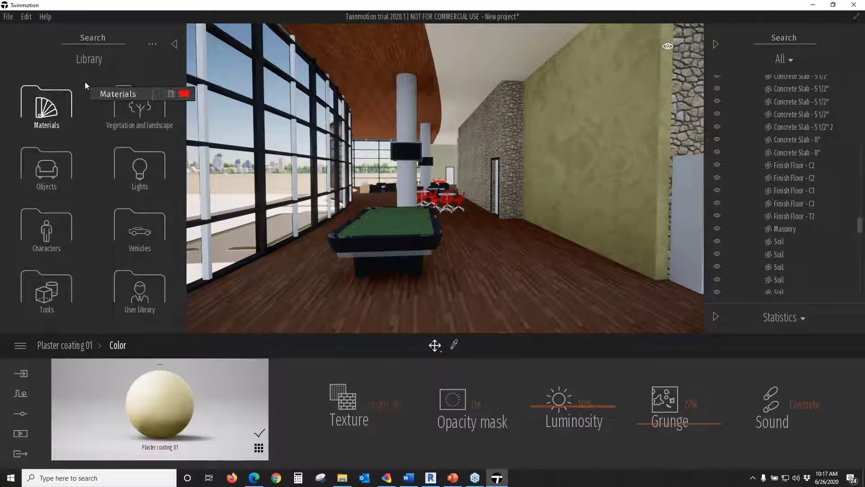
{"action": "left_click", "coordinate": [60, 223]}
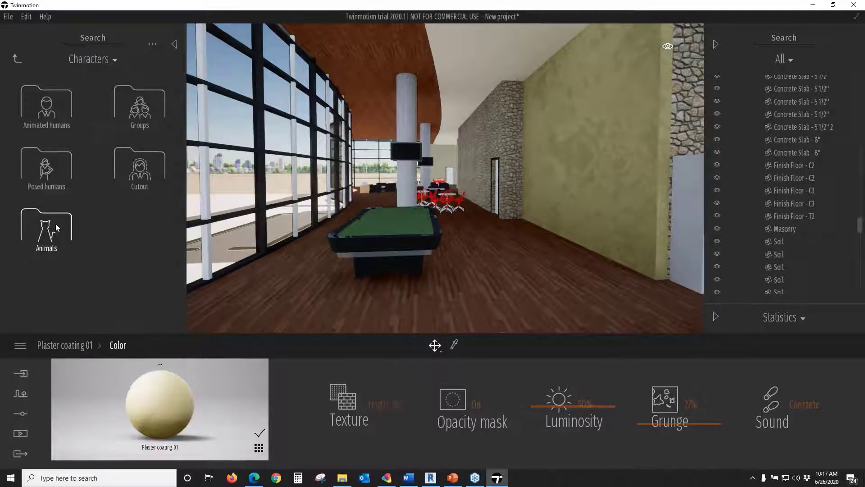
{"action": "left_click", "coordinate": [62, 122]}
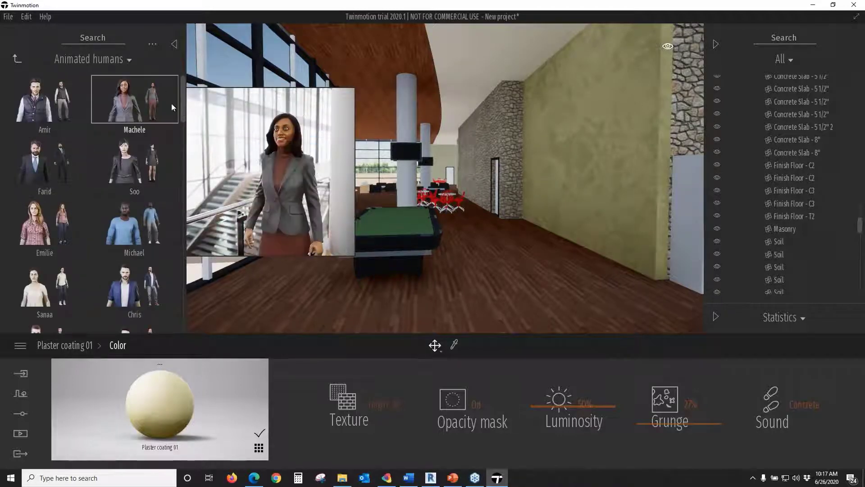
{"action": "left_click_drag", "start_coordinate": [184, 110], "coordinate": [181, 158]}
{"action": "scroll", "coordinate": [178, 138], "scroll_direction": "up", "scroll_amount": 3}
{"action": "mouse_move", "coordinate": [53, 224]}
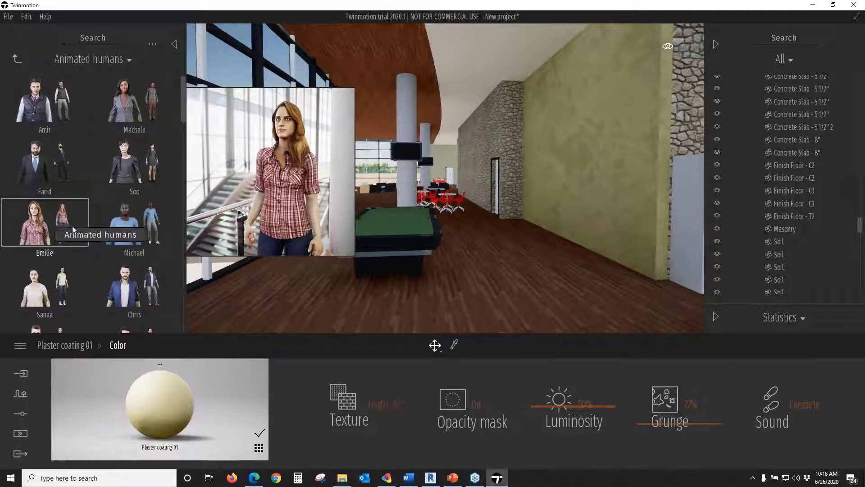
{"action": "left_click_drag", "start_coordinate": [54, 224], "coordinate": [522, 245]}
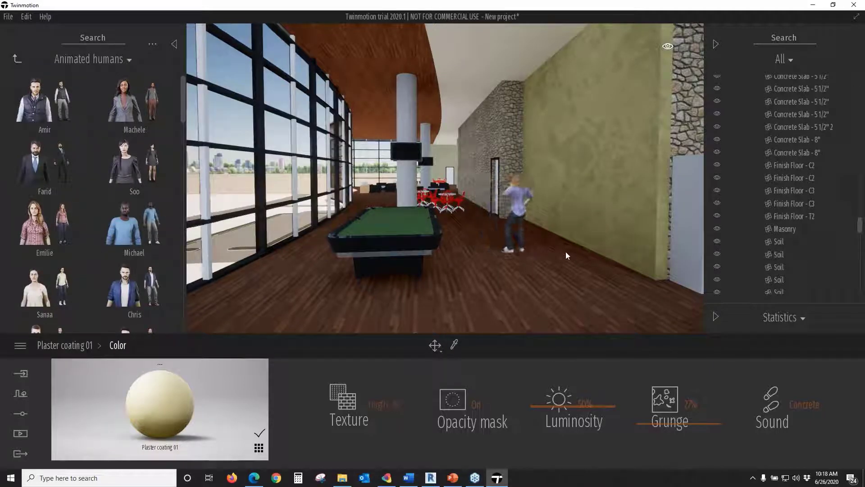
Move Emilie slightly across the floor, away from the stone wall, using a closer view of her
{"action": "scroll", "coordinate": [541, 237], "scroll_direction": "up", "scroll_amount": 3}
{"action": "scroll", "coordinate": [539, 234], "scroll_direction": "up", "scroll_amount": 5}
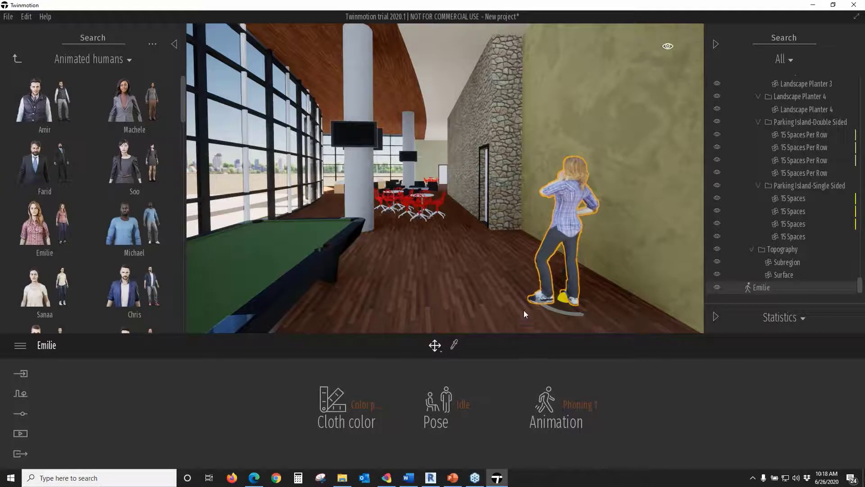
{"action": "middle_click_drag", "start_coordinate": [507, 293], "coordinate": [500, 259]}
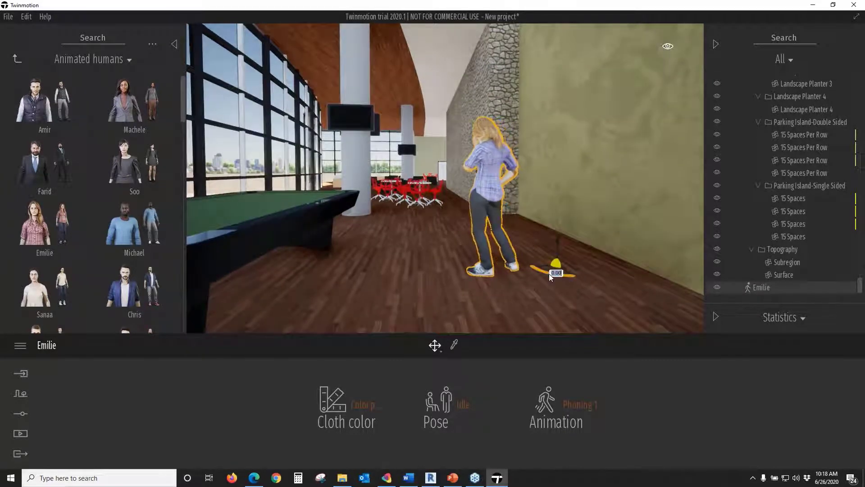
{"action": "mouse_move", "coordinate": [548, 276]}
{"action": "left_mouse_down"}
{"action": "mouse_move", "coordinate": [583, 278]}
{"action": "mouse_move", "coordinate": [557, 281]}
{"action": "mouse_move", "coordinate": [565, 268]}
{"action": "mouse_move", "coordinate": [485, 269]}
{"action": "mouse_move", "coordinate": [529, 270]}
{"action": "mouse_move", "coordinate": [541, 281]}
{"action": "left_mouse_up"}
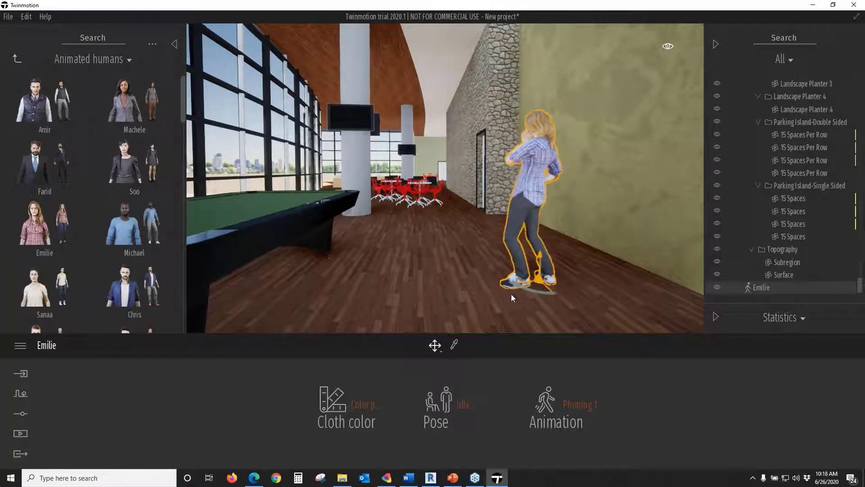
Try the Sitting pose on Emilie and return her pose to Idle
{"action": "left_click", "coordinate": [465, 404]}
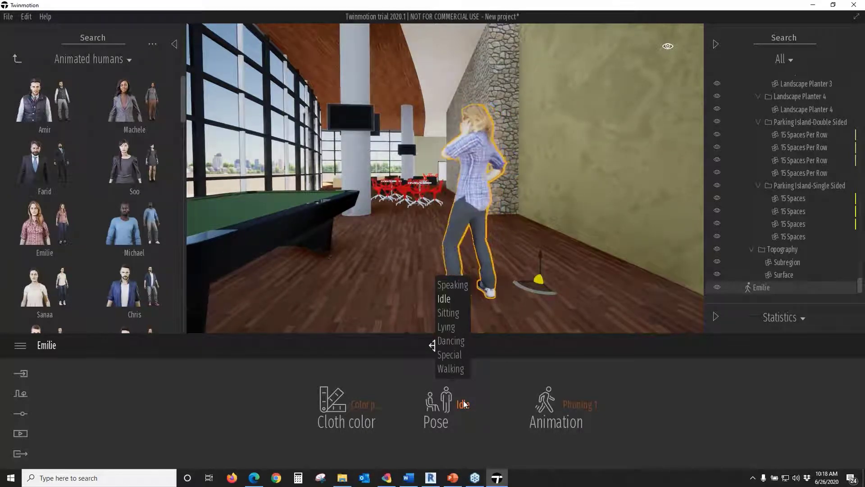
{"action": "left_click", "coordinate": [448, 318]}
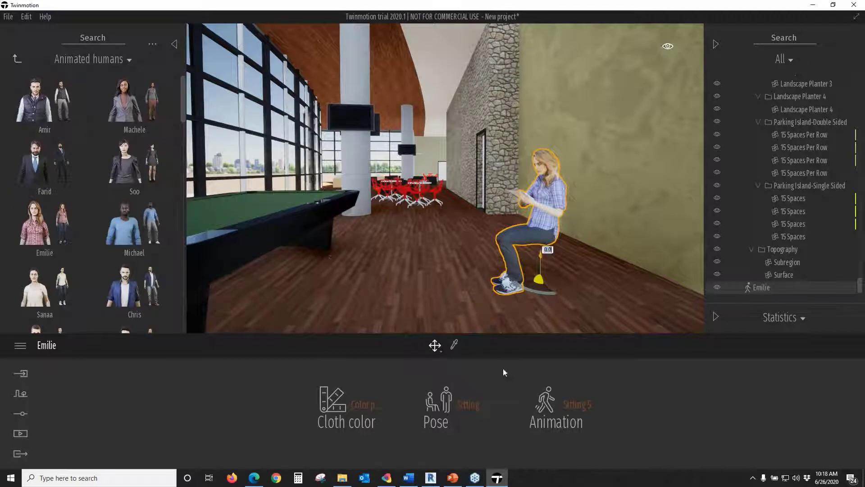
{"action": "left_click", "coordinate": [469, 404]}
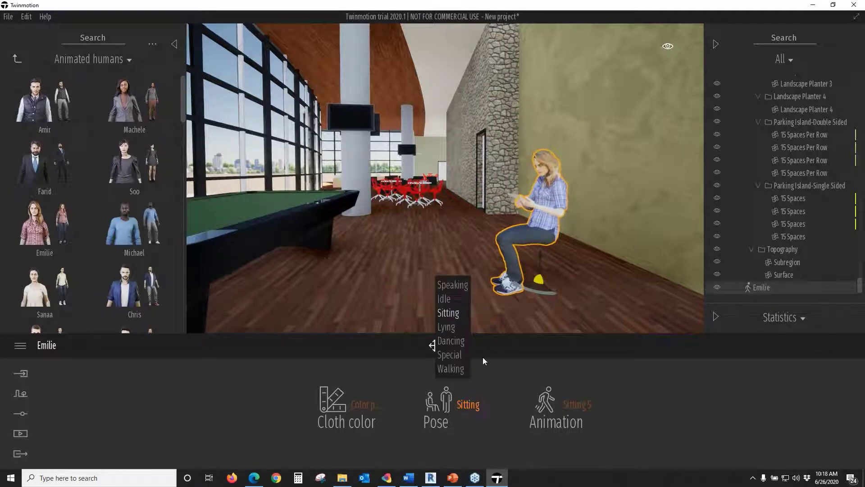
{"action": "left_click", "coordinate": [443, 299]}
Try the Drinking animation on Emilie and return her animation to Phoning 1
{"action": "left_click", "coordinate": [563, 406]}
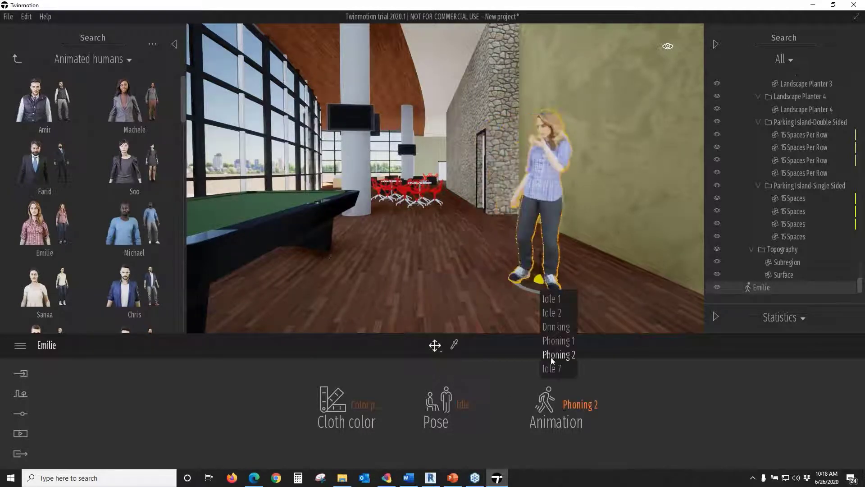
{"action": "left_click", "coordinate": [551, 329]}
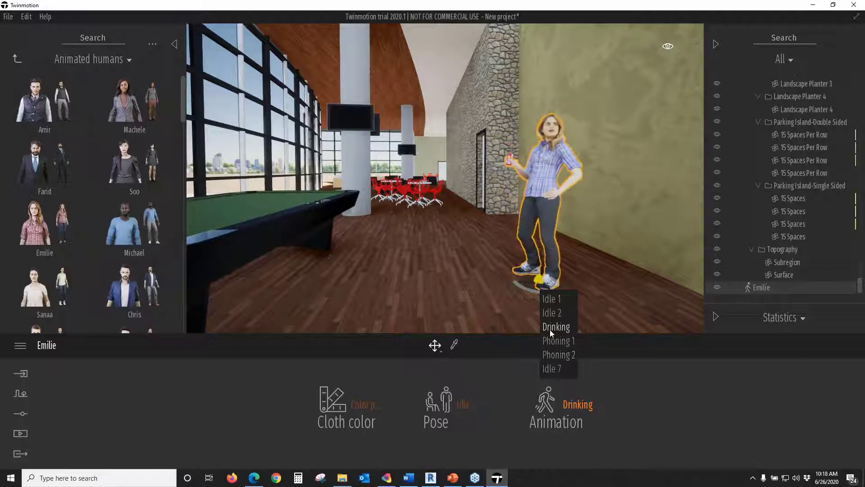
{"action": "left_click", "coordinate": [551, 340]}
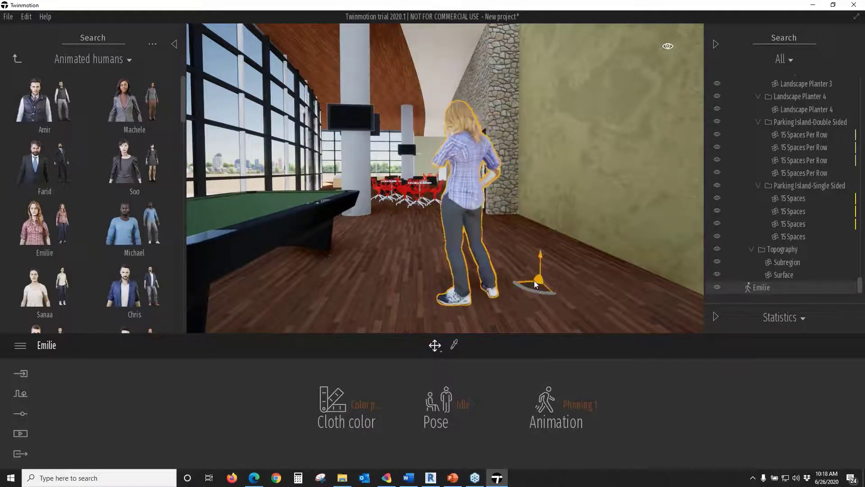
Move Emilie closer to the plastered wall and deselect her
{"action": "left_click_drag", "start_coordinate": [545, 280], "coordinate": [580, 279]}
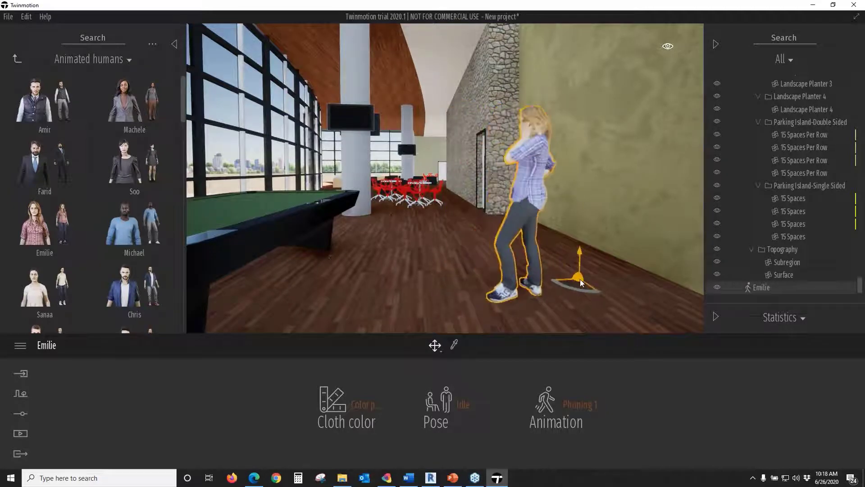
{"action": "left_click", "coordinate": [430, 287]}
{"action": "scroll", "coordinate": [430, 288], "scroll_direction": "down", "scroll_amount": 5}
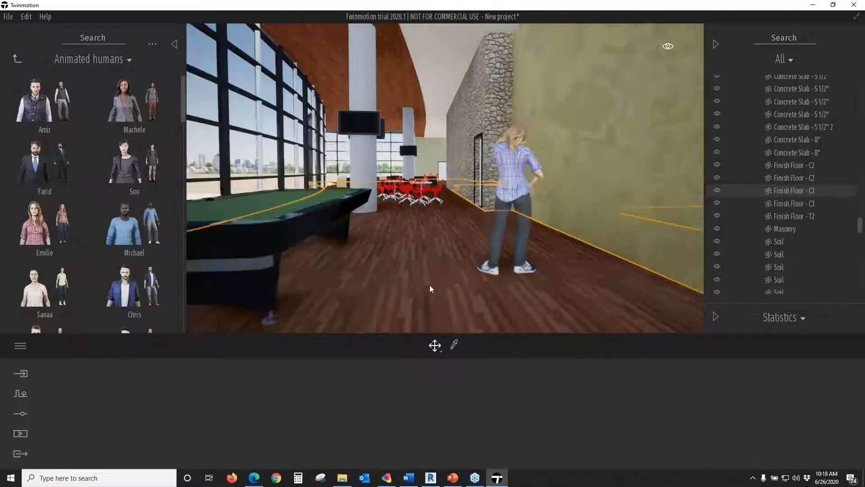
{"action": "middle_click_drag", "start_coordinate": [429, 288], "coordinate": [429, 303]}
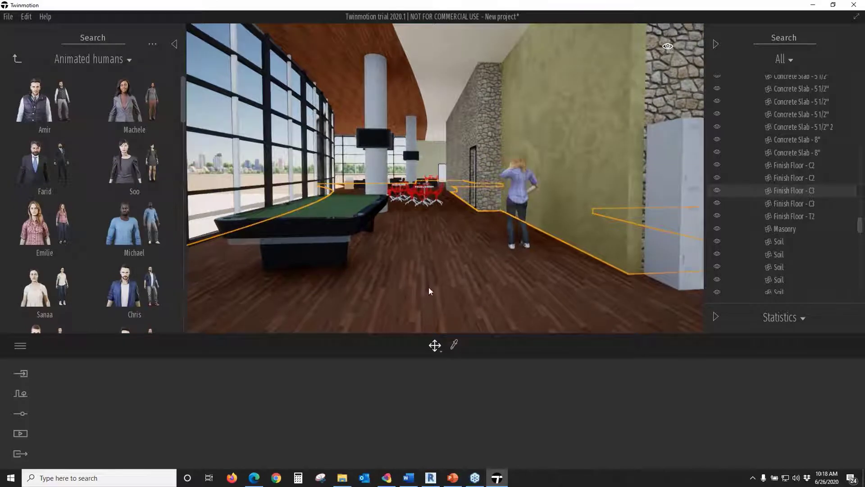
Place the character group Group02 on the floor between the billiard table and Emilie
{"action": "mouse_move", "coordinate": [57, 88]}
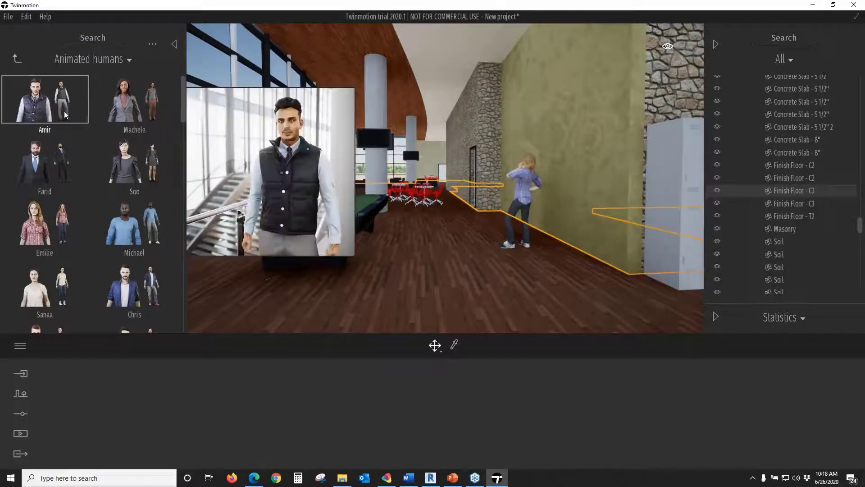
{"action": "left_click", "coordinate": [17, 59]}
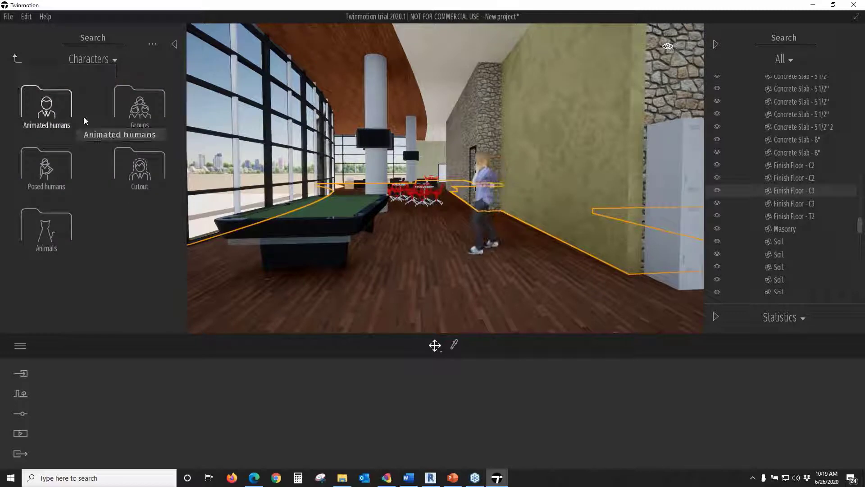
{"action": "left_click", "coordinate": [140, 121]}
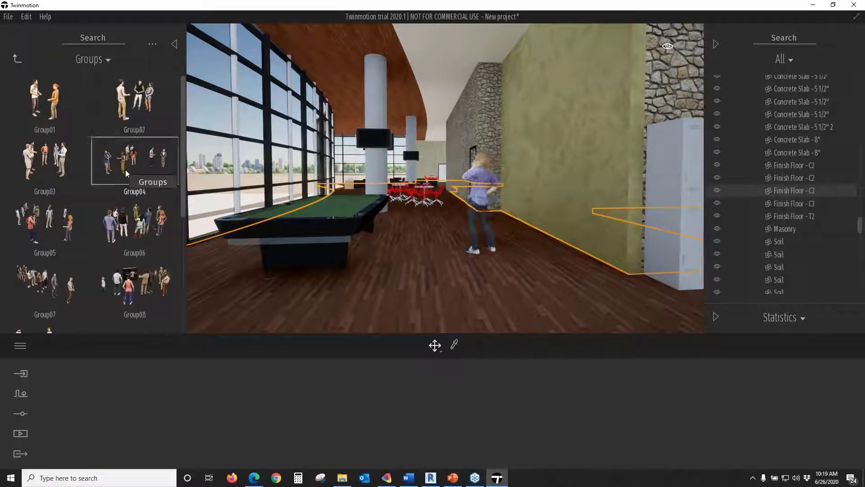
{"action": "left_click_drag", "start_coordinate": [131, 122], "coordinate": [429, 231]}
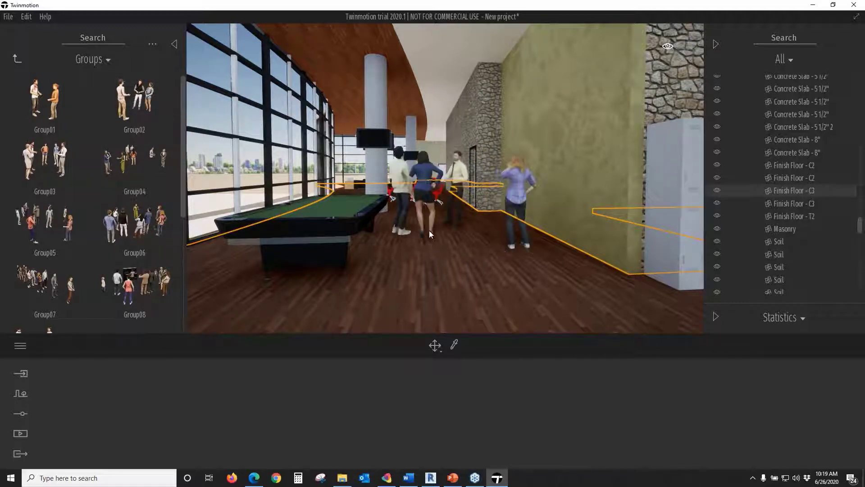
{"action": "left_click", "coordinate": [437, 231]}
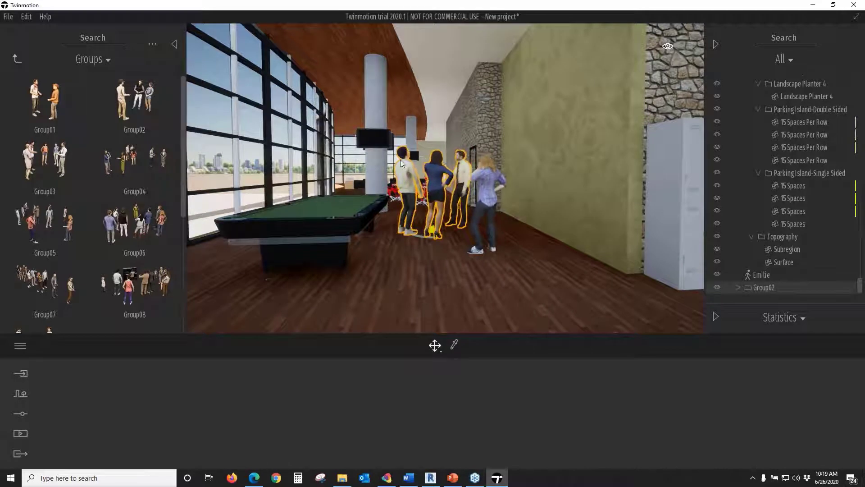
Add a second Group02 in the foreground, in front of the first group, and clear the selection
{"action": "left_click_drag", "start_coordinate": [129, 107], "coordinate": [436, 272]}
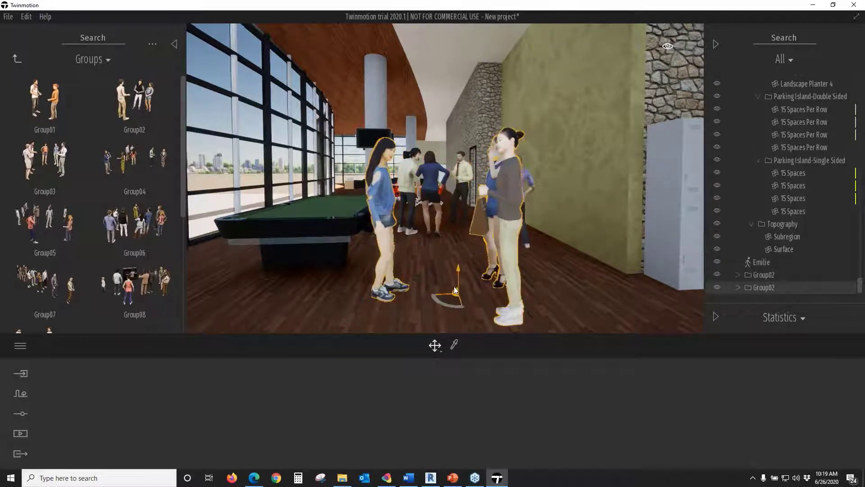
{"action": "scroll", "coordinate": [450, 283], "scroll_direction": "down", "scroll_amount": 2}
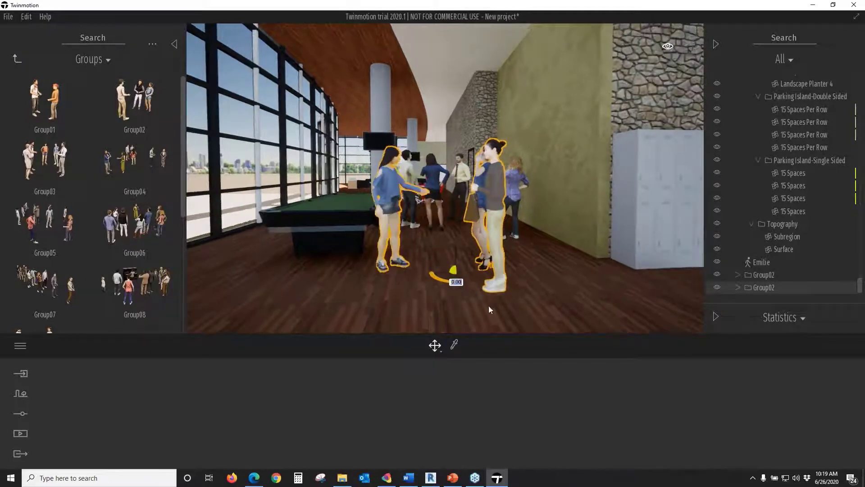
{"action": "left_click", "coordinate": [536, 276]}
{"action": "scroll", "coordinate": [500, 283], "scroll_direction": "down", "scroll_amount": 2}
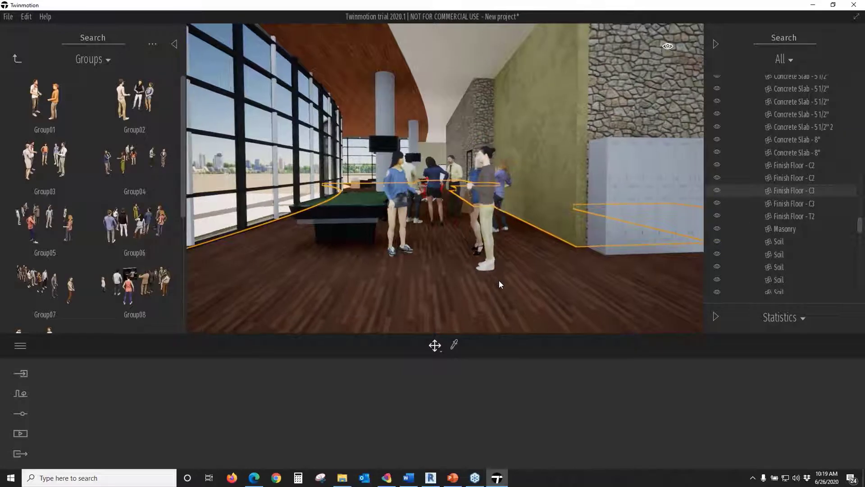
{"action": "key", "text": "Escape"}
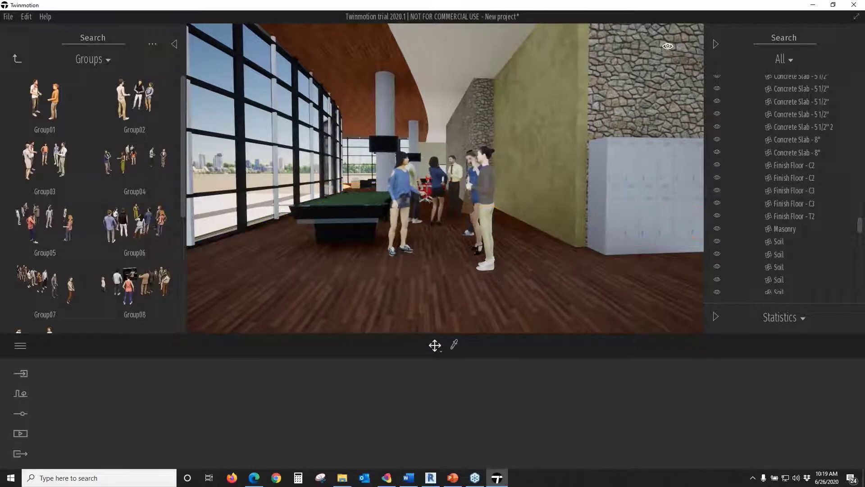
{"action": "scroll", "coordinate": [477, 257], "scroll_direction": "up", "scroll_amount": 3}
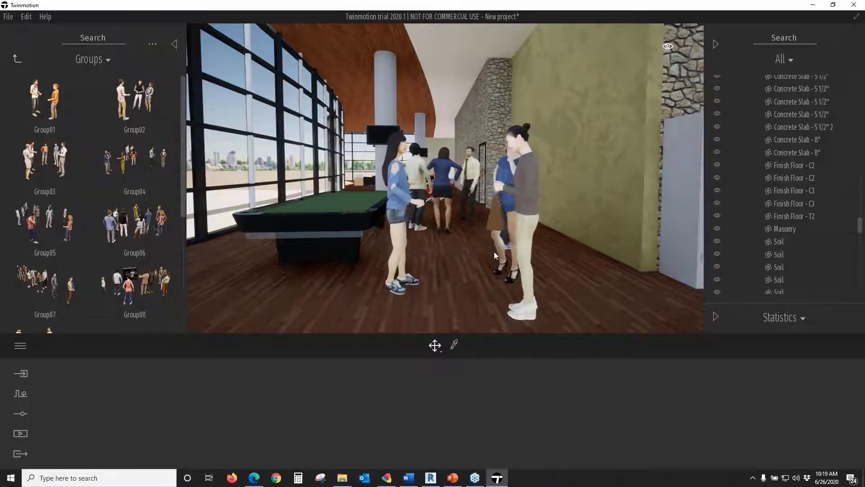
{"action": "scroll", "coordinate": [494, 255], "scroll_direction": "down", "scroll_amount": 3}
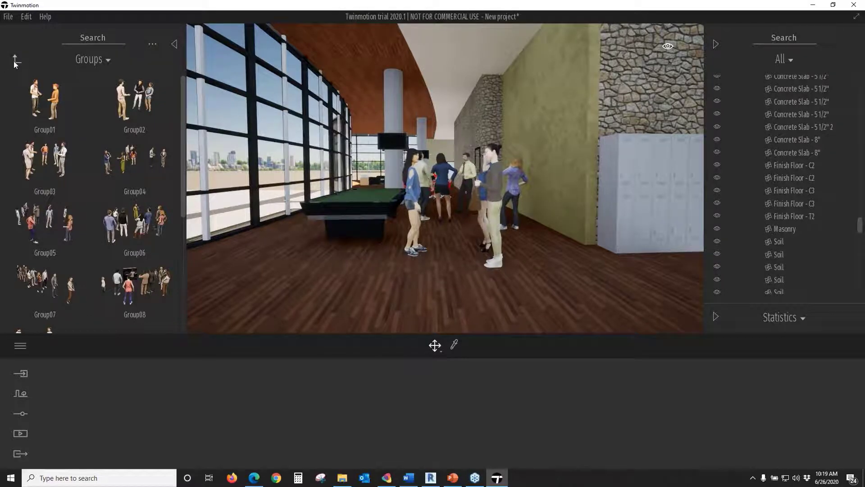
Place the cat Felix from the Animals library on the floor beside the billiard table
{"action": "left_click", "coordinate": [17, 59]}
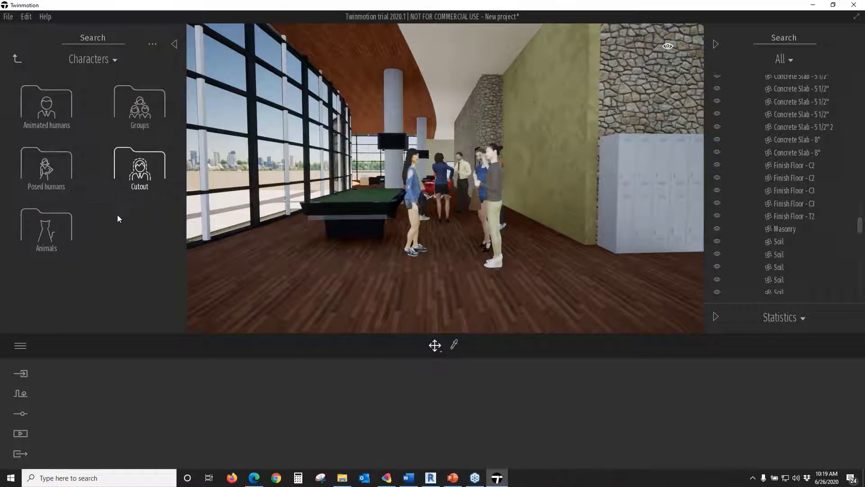
{"action": "left_click", "coordinate": [53, 224]}
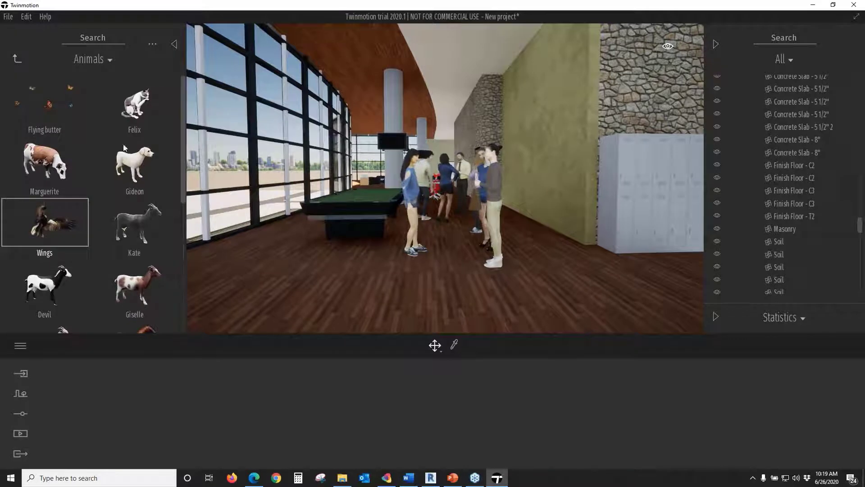
{"action": "left_click_drag", "start_coordinate": [369, 244], "coordinate": [374, 248]}
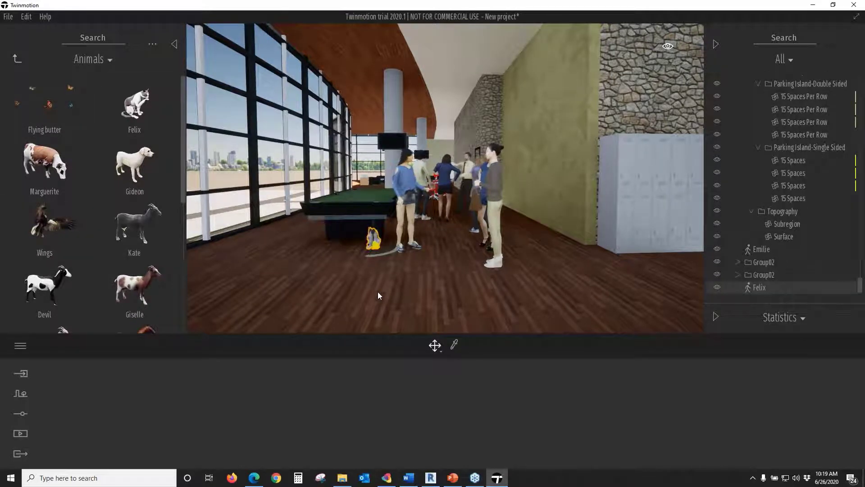
Place the dog Gideon on the floor between the foreground group and the lockers, and deselect it
{"action": "left_click_drag", "start_coordinate": [135, 167], "coordinate": [503, 277]}
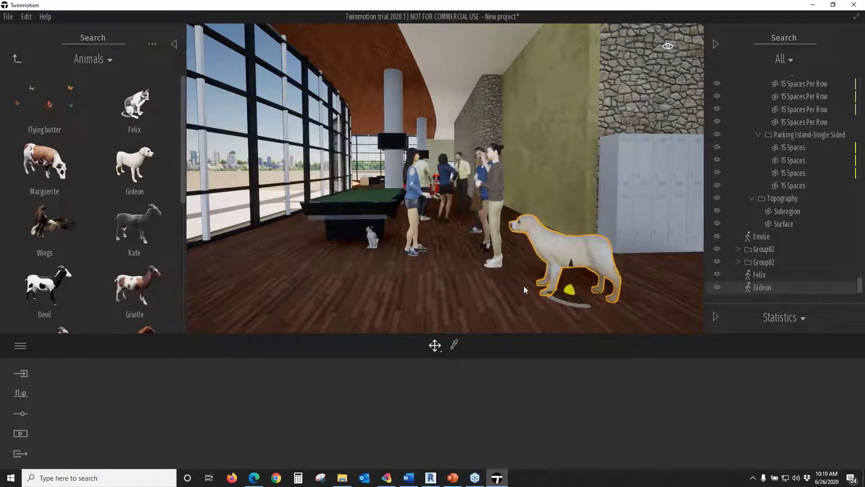
{"action": "middle_click_drag", "start_coordinate": [523, 285], "coordinate": [526, 286]}
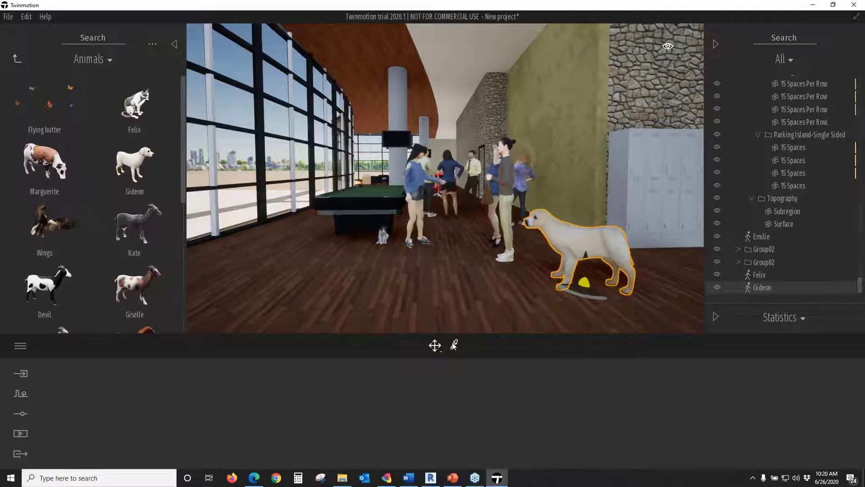
{"action": "mouse_move", "coordinate": [440, 352]}
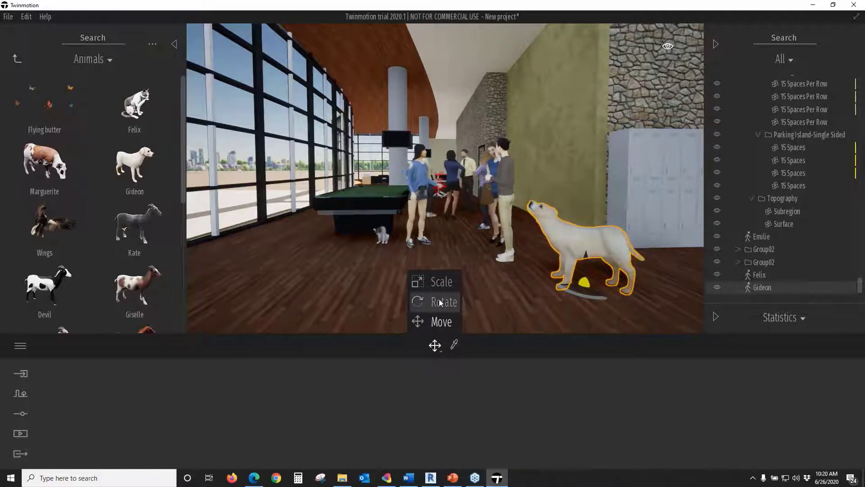
{"action": "left_click", "coordinate": [372, 305]}
{"action": "scroll", "coordinate": [372, 304], "scroll_direction": "down", "scroll_amount": 2}
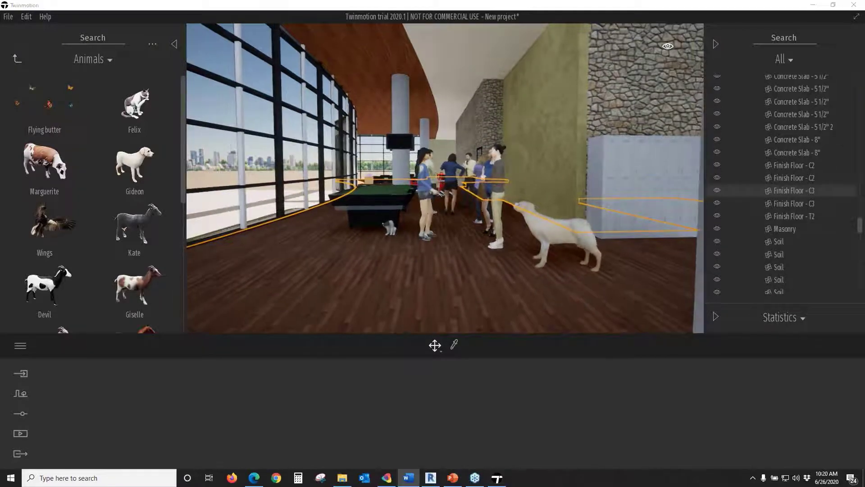
Place the Hopscotch decal on the floor between the windows and the billiard table, and set its size to 1.1
{"action": "left_click", "coordinate": [466, 278]}
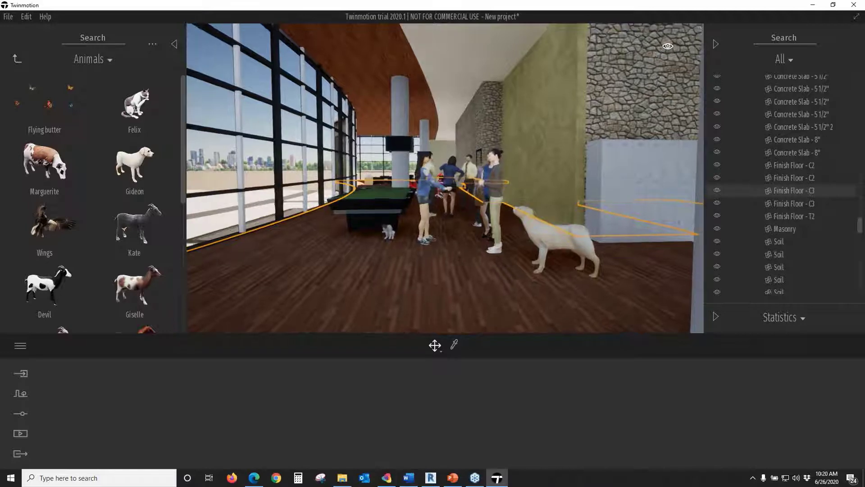
{"action": "scroll", "coordinate": [465, 278], "scroll_direction": "up", "scroll_amount": 3}
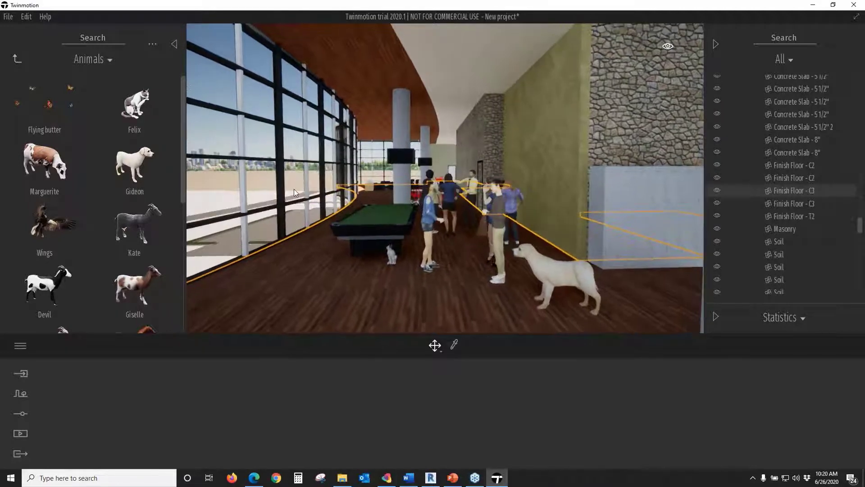
{"action": "left_click", "coordinate": [14, 58]}
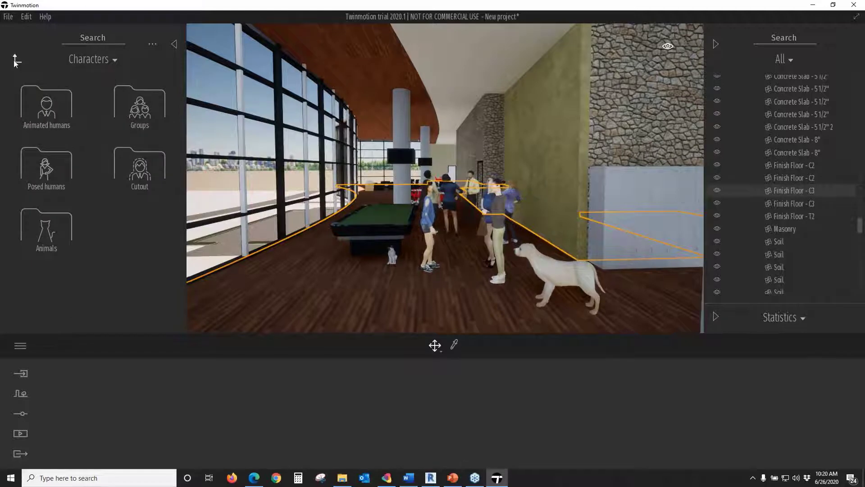
{"action": "left_click", "coordinate": [15, 61]}
{"action": "left_click", "coordinate": [46, 165]}
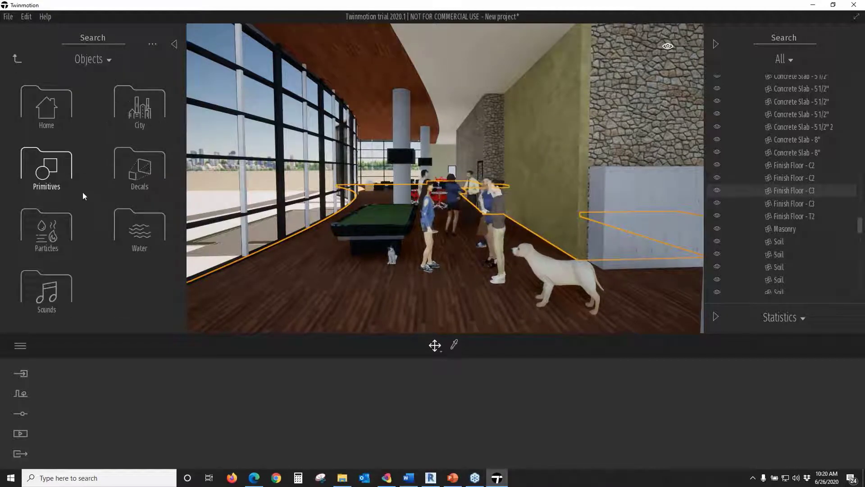
{"action": "left_click", "coordinate": [129, 182]}
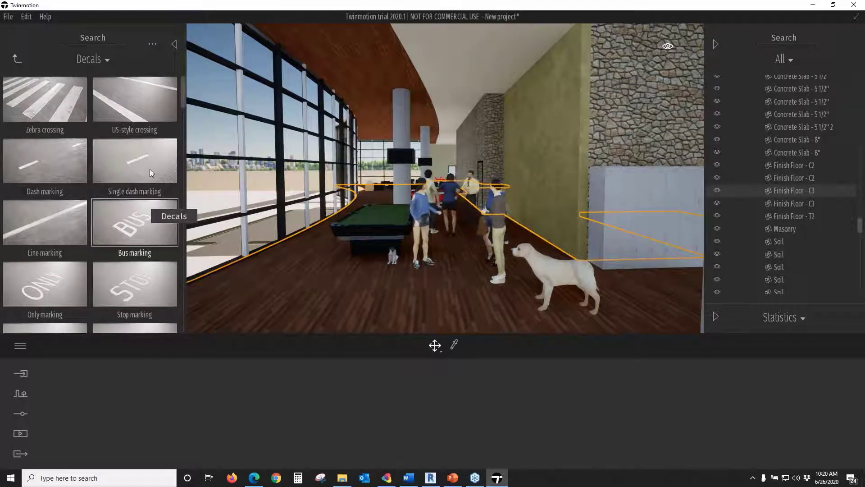
{"action": "left_click_drag", "start_coordinate": [182, 97], "coordinate": [180, 202]}
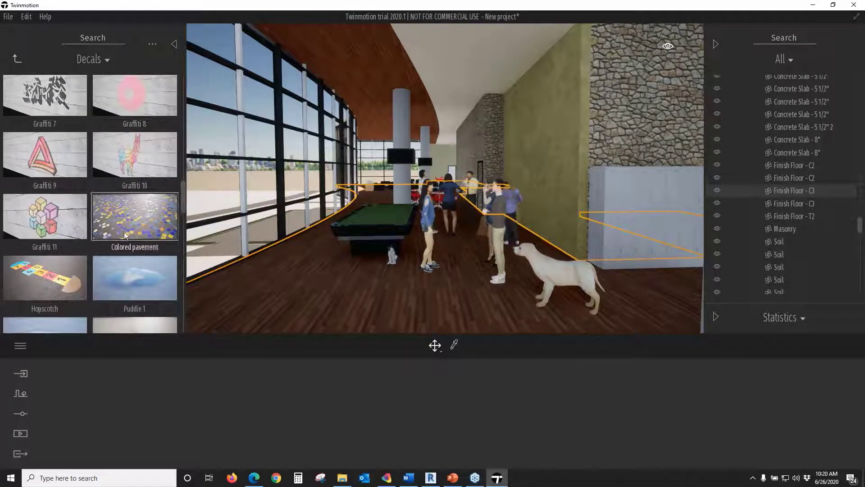
{"action": "left_click_drag", "start_coordinate": [96, 279], "coordinate": [296, 260]}
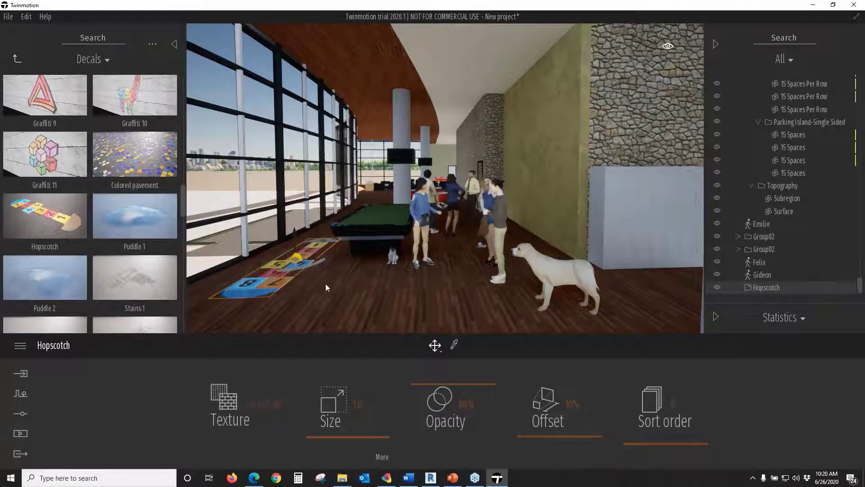
{"action": "left_click_drag", "start_coordinate": [322, 433], "coordinate": [326, 434]}
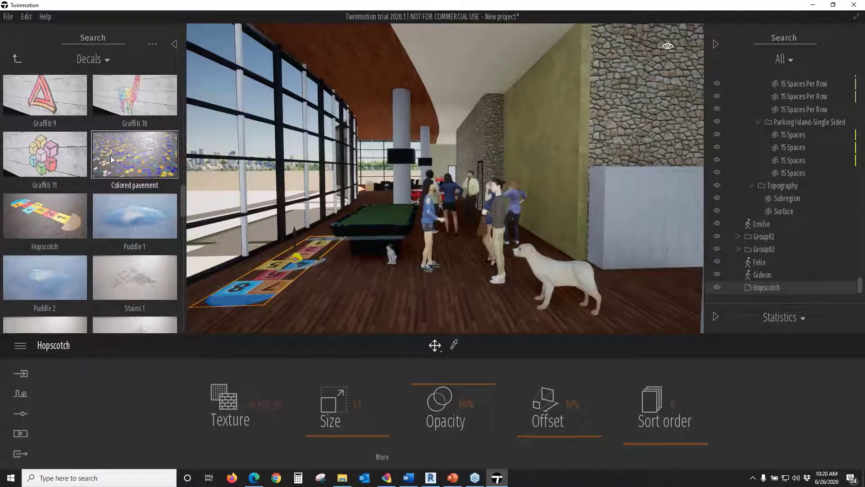
Place the Colored pavement decal on the floor in front of the billiard table and set its sort order to 1
{"action": "left_click_drag", "start_coordinate": [291, 212], "coordinate": [399, 276]}
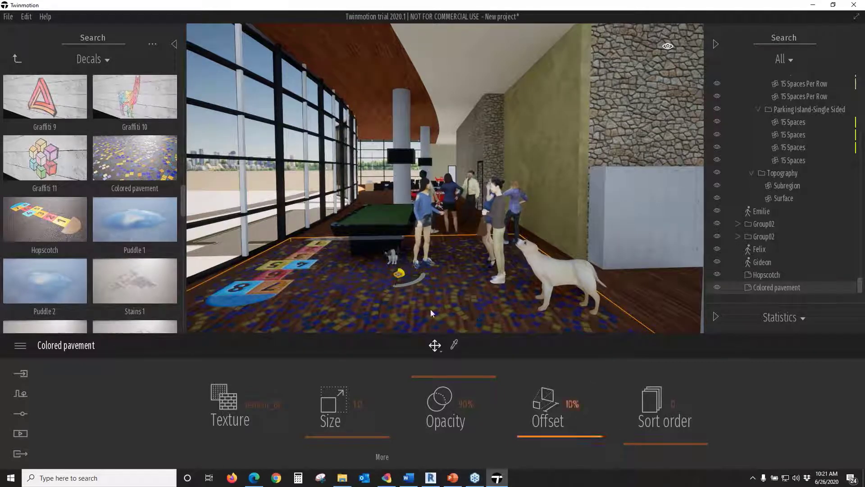
{"action": "left_click", "coordinate": [638, 442]}
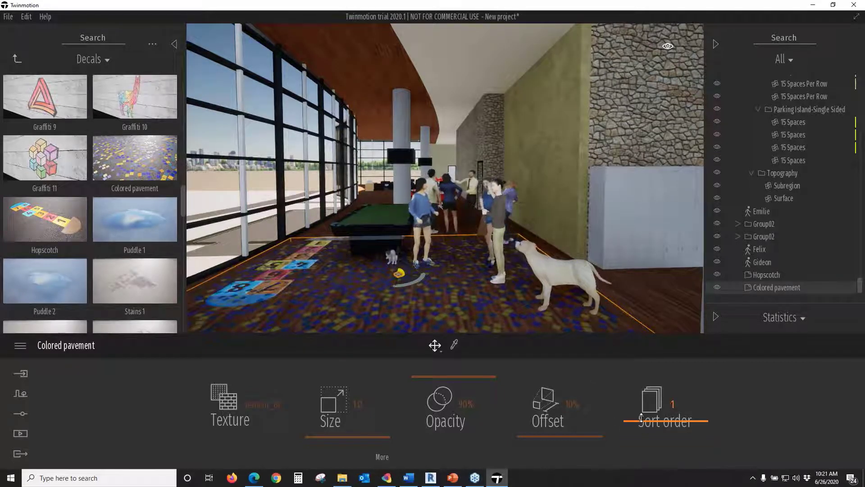
{"action": "scroll", "coordinate": [260, 293], "scroll_direction": "up", "scroll_amount": 3}
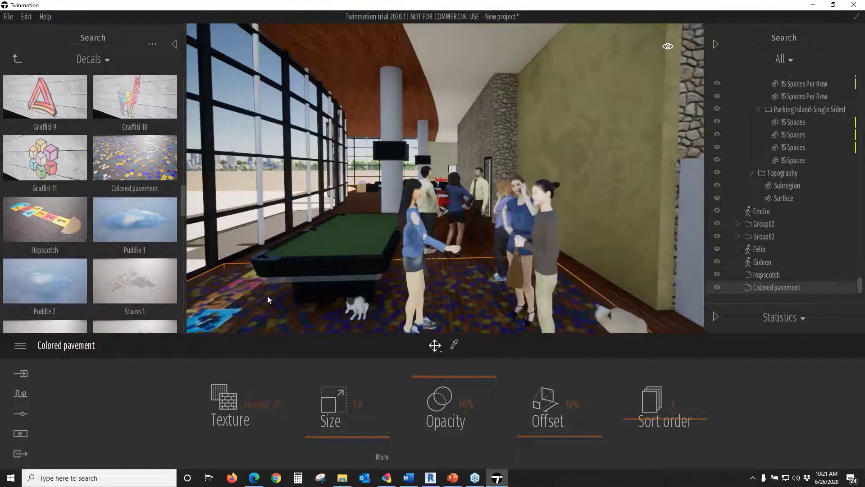
{"action": "middle_click_drag", "start_coordinate": [266, 295], "coordinate": [188, 275]}
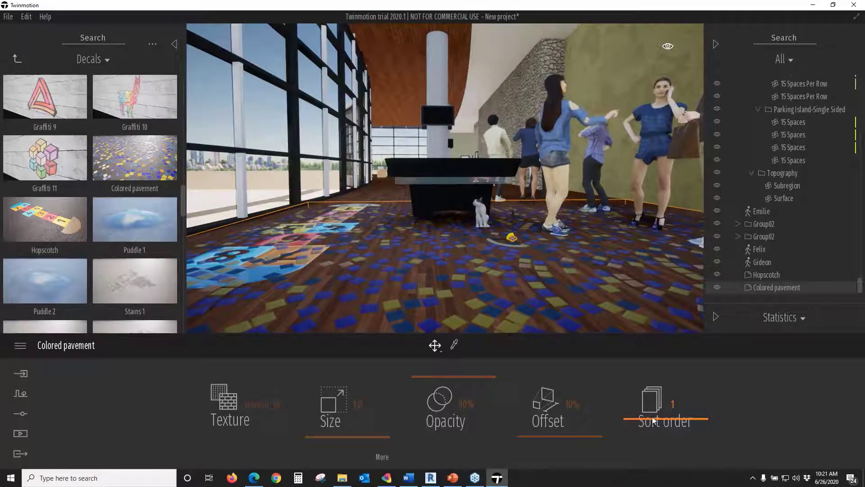
Set the Colored pavement decal's sort order back to 0
{"action": "left_click_drag", "start_coordinate": [653, 424], "coordinate": [653, 444]}
{"action": "scroll", "coordinate": [435, 241], "scroll_direction": "down", "scroll_amount": 5}
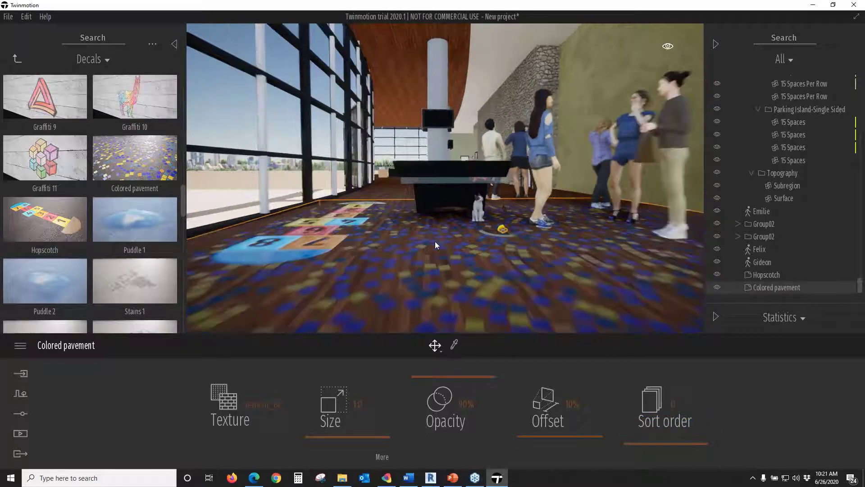
{"action": "scroll", "coordinate": [455, 269], "scroll_direction": "down", "scroll_amount": 5}
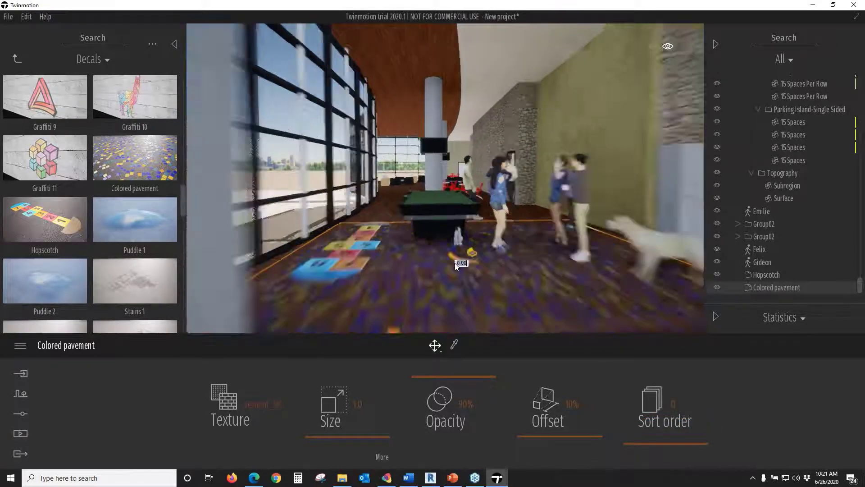
{"action": "scroll", "coordinate": [457, 256], "scroll_direction": "up", "scroll_amount": 3}
{"action": "scroll", "coordinate": [461, 234], "scroll_direction": "up", "scroll_amount": 5}
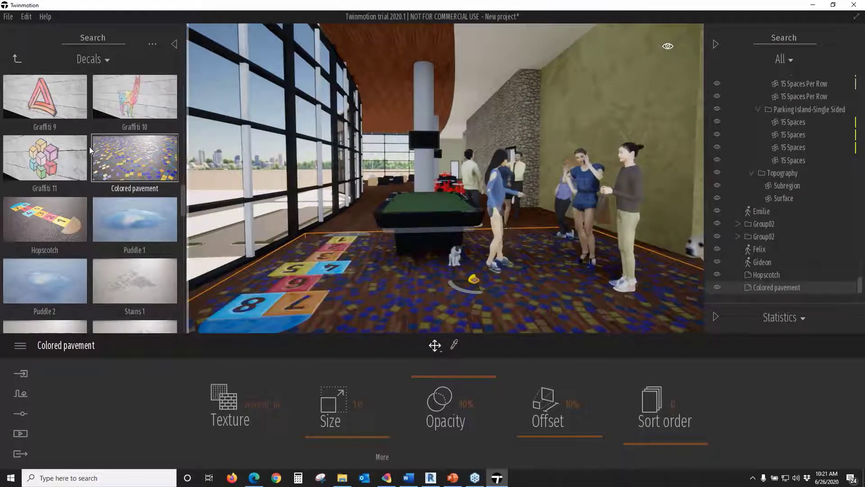
Place the Graffiti 11 decal on the green wall behind the people and adjust its position
{"action": "left_click_drag", "start_coordinate": [50, 161], "coordinate": [606, 140]}
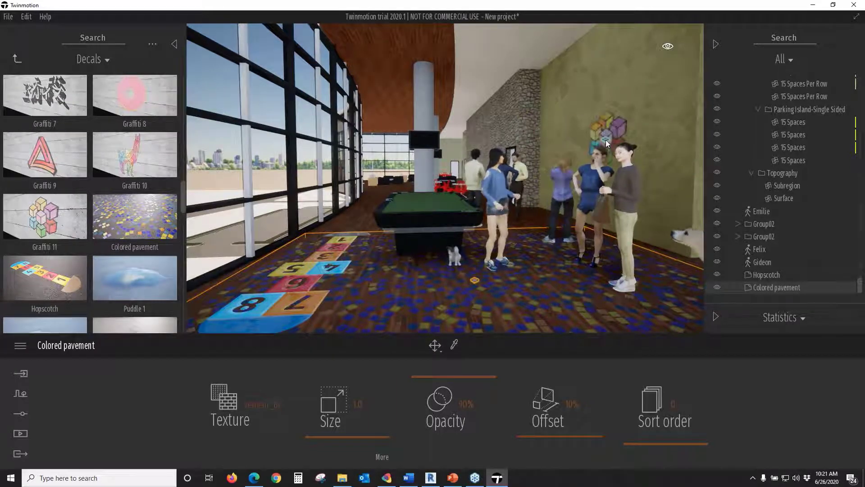
{"action": "middle_click_drag", "start_coordinate": [604, 140], "coordinate": [538, 160]}
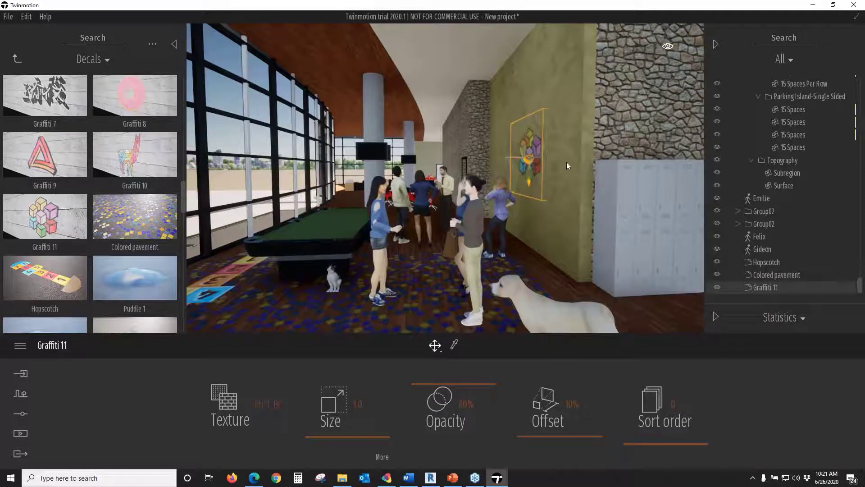
{"action": "left_click_drag", "start_coordinate": [568, 166], "coordinate": [529, 144]}
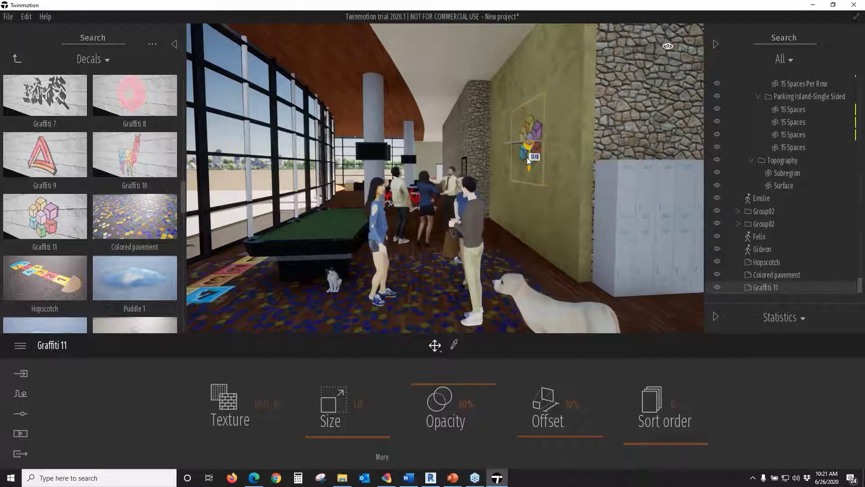
{"action": "middle_click_drag", "start_coordinate": [526, 158], "coordinate": [547, 175]}
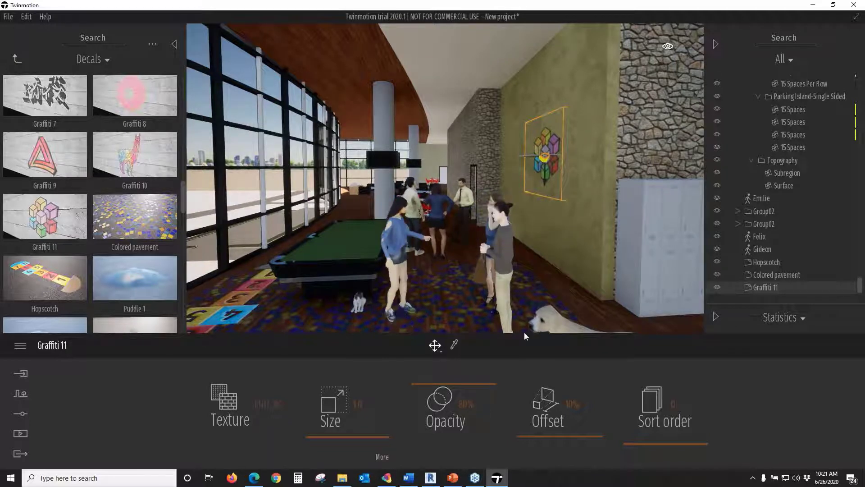
Lower the Graffiti 11 decal's opacity to 39% and deselect it
{"action": "left_click_drag", "start_coordinate": [446, 386], "coordinate": [456, 415]}
{"action": "scroll", "coordinate": [504, 173], "scroll_direction": "up", "scroll_amount": 1}
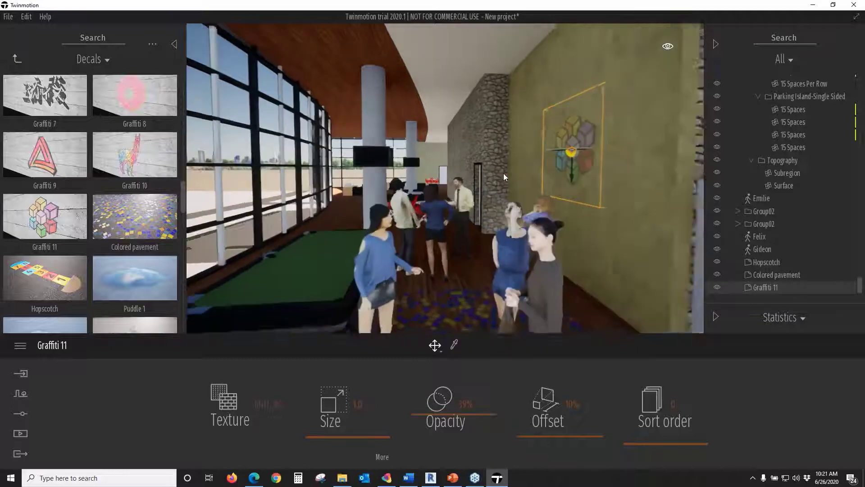
{"action": "right_click_drag", "start_coordinate": [515, 182], "coordinate": [539, 181]}
{"action": "scroll", "coordinate": [473, 174], "scroll_direction": "down", "scroll_amount": 3}
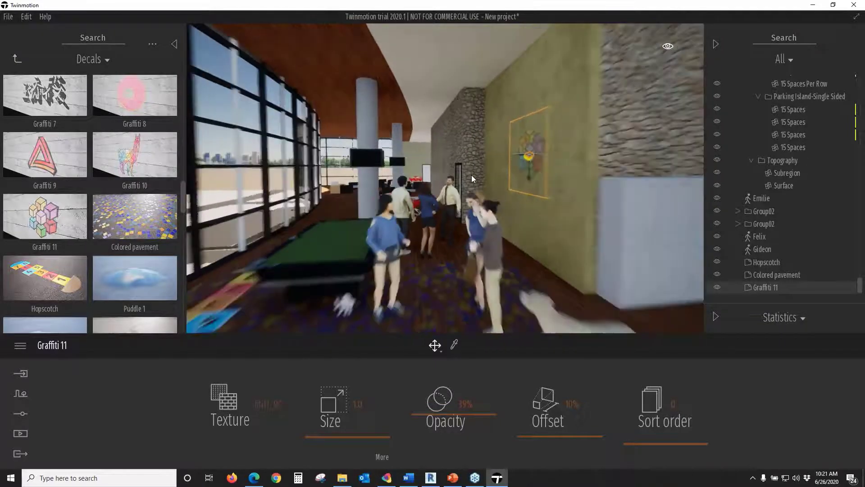
{"action": "key", "text": "Escape"}
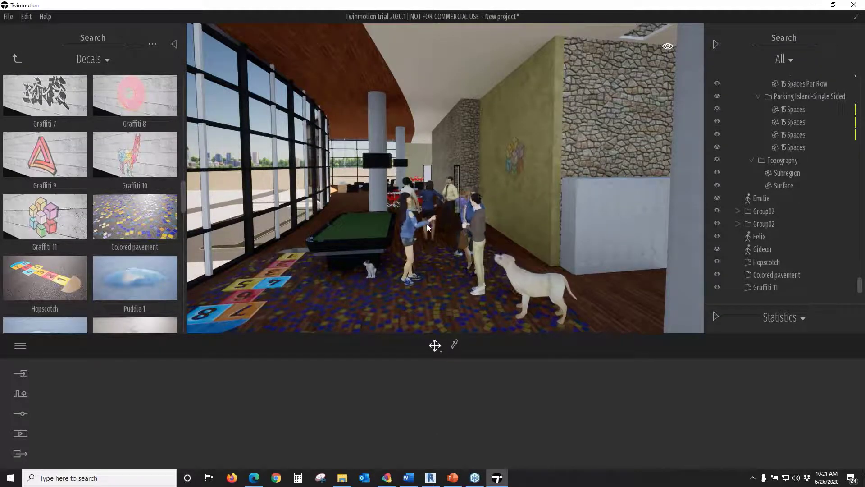
Place the Ability meeting table from the Home office tables library on the floor in front of the billiard table, and deselect it
{"action": "left_click", "coordinate": [15, 59]}
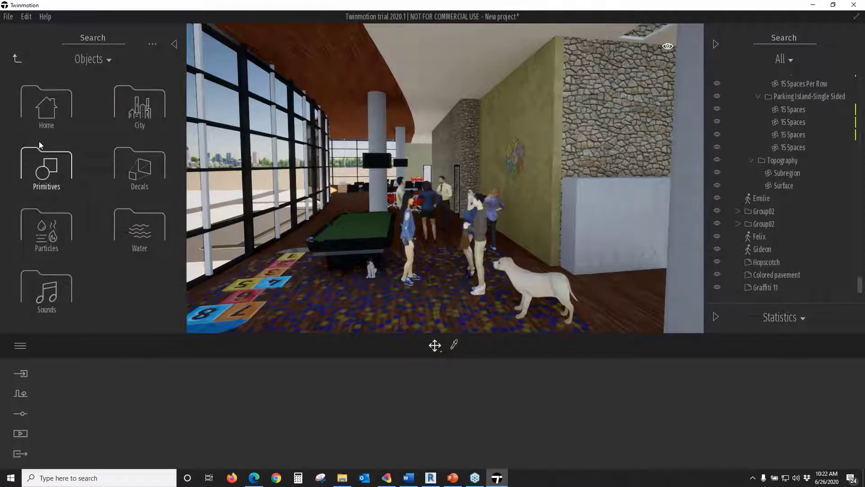
{"action": "left_click", "coordinate": [98, 60]}
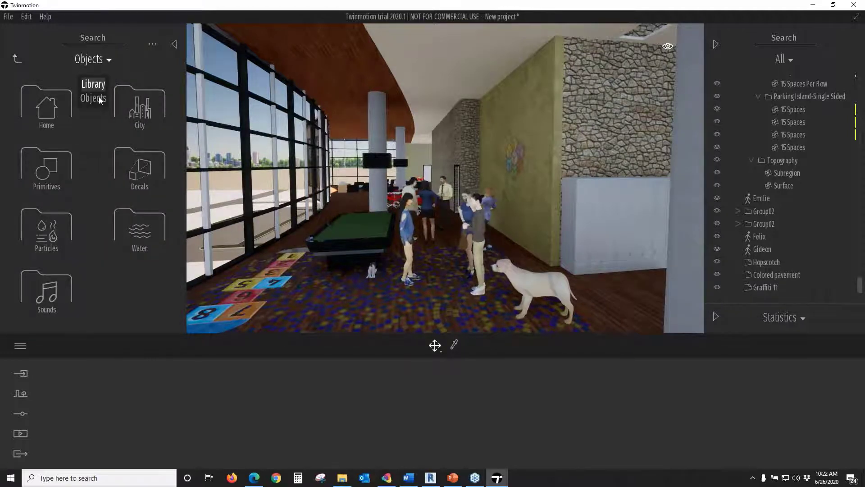
{"action": "left_click", "coordinate": [94, 82]}
{"action": "left_click", "coordinate": [55, 179]}
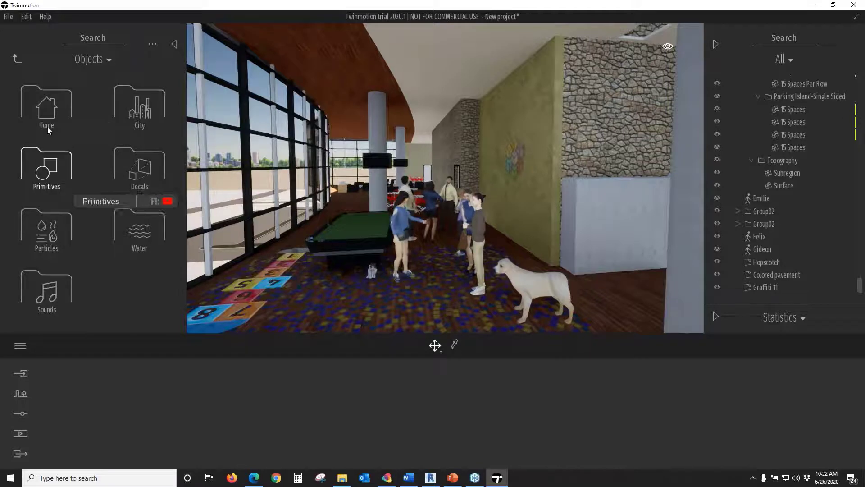
{"action": "left_click", "coordinate": [44, 111]}
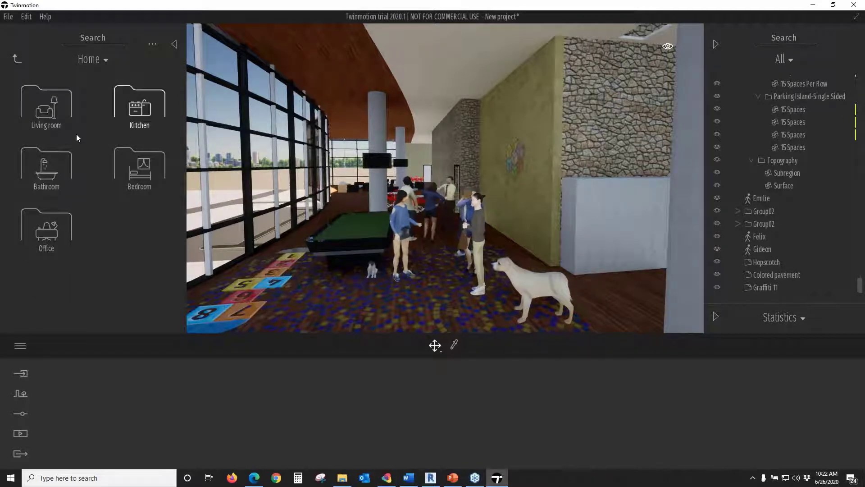
{"action": "left_click", "coordinate": [47, 226]}
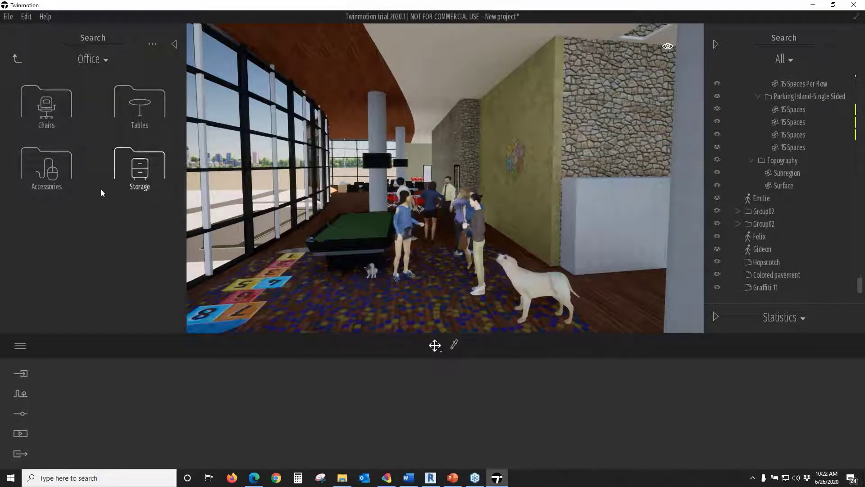
{"action": "left_click", "coordinate": [121, 120]}
{"action": "scroll", "coordinate": [109, 176], "scroll_direction": "down", "scroll_amount": 3}
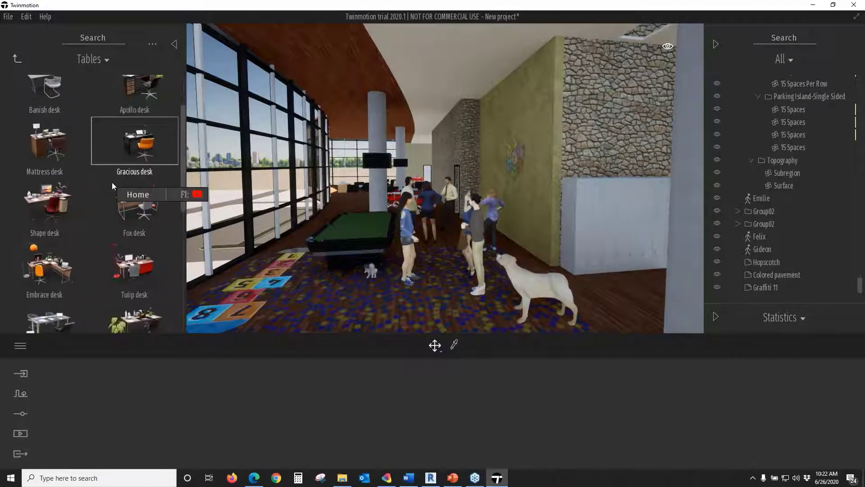
{"action": "scroll", "coordinate": [112, 183], "scroll_direction": "down", "scroll_amount": 5}
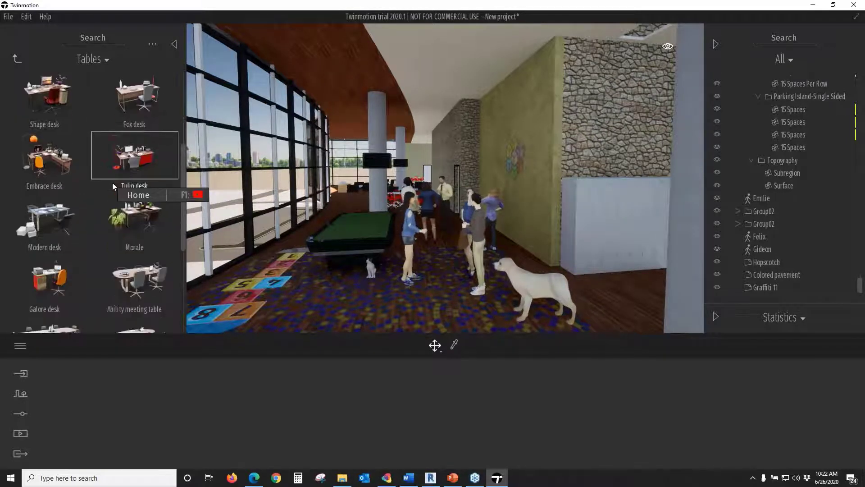
{"action": "scroll", "coordinate": [116, 184], "scroll_direction": "down", "scroll_amount": 1}
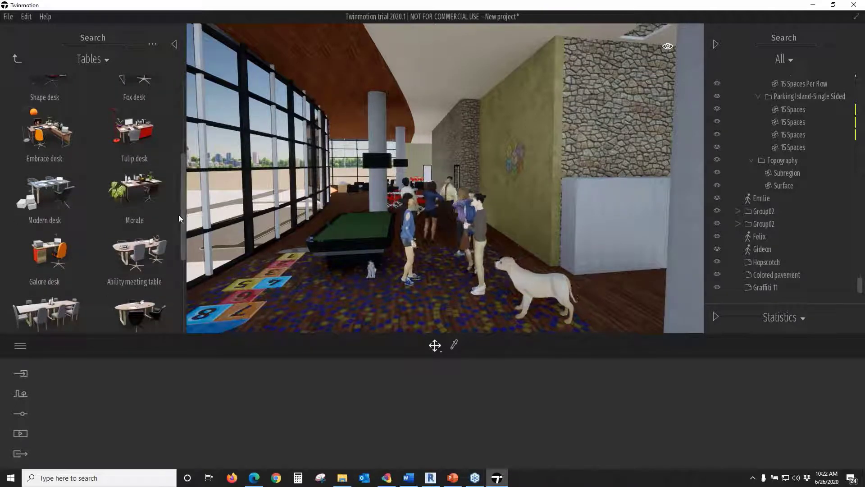
{"action": "left_click_drag", "start_coordinate": [134, 249], "coordinate": [365, 306]}
{"action": "scroll", "coordinate": [353, 282], "scroll_direction": "down", "scroll_amount": 3}
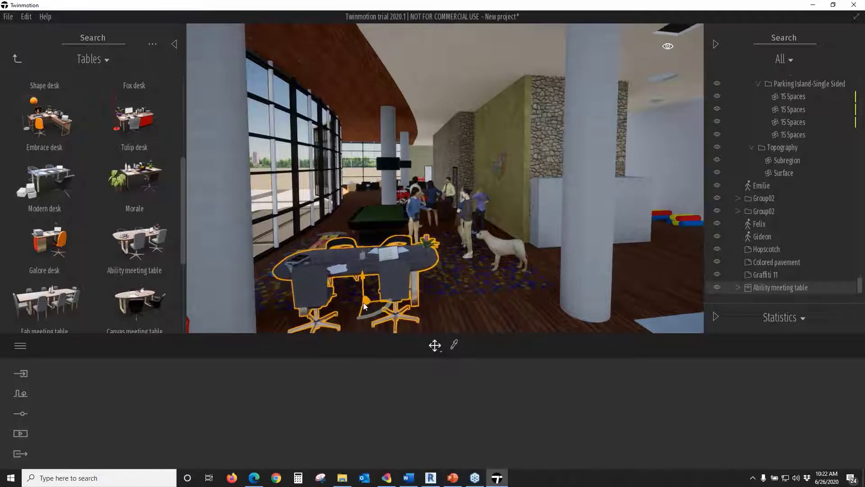
{"action": "left_click", "coordinate": [444, 309]}
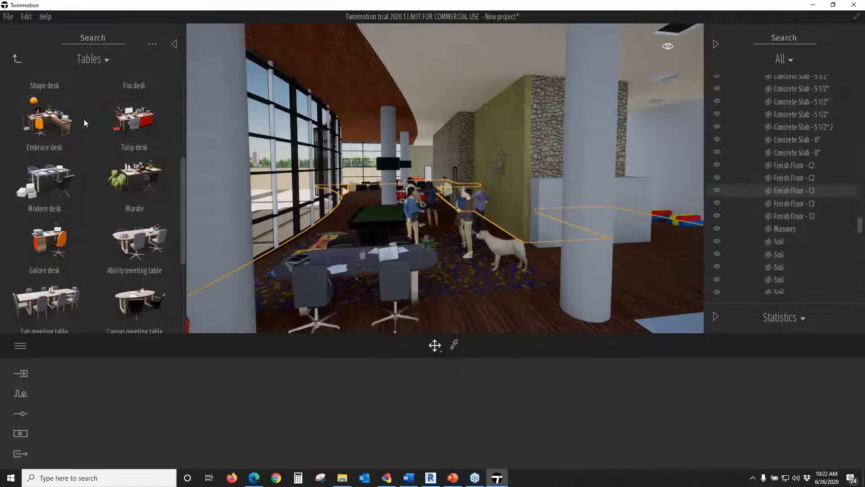
Place an Advisor chair from the office chairs library on the floor beside the meeting table
{"action": "left_click", "coordinate": [18, 59]}
{"action": "left_click", "coordinate": [43, 103]}
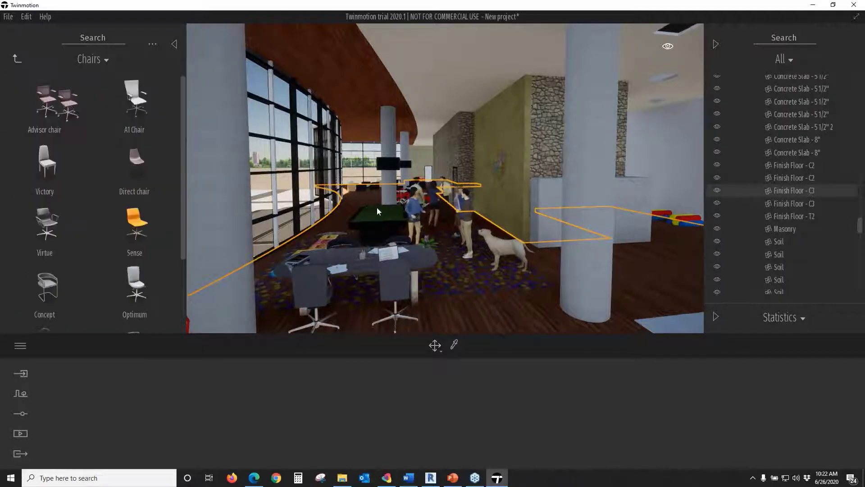
{"action": "mouse_move", "coordinate": [490, 317]}
{"action": "left_mouse_down"}
{"action": "mouse_move", "coordinate": [474, 317]}
{"action": "mouse_move", "coordinate": [491, 306]}
{"action": "left_mouse_up"}
{"action": "scroll", "coordinate": [491, 306], "scroll_direction": "up", "scroll_amount": 5}
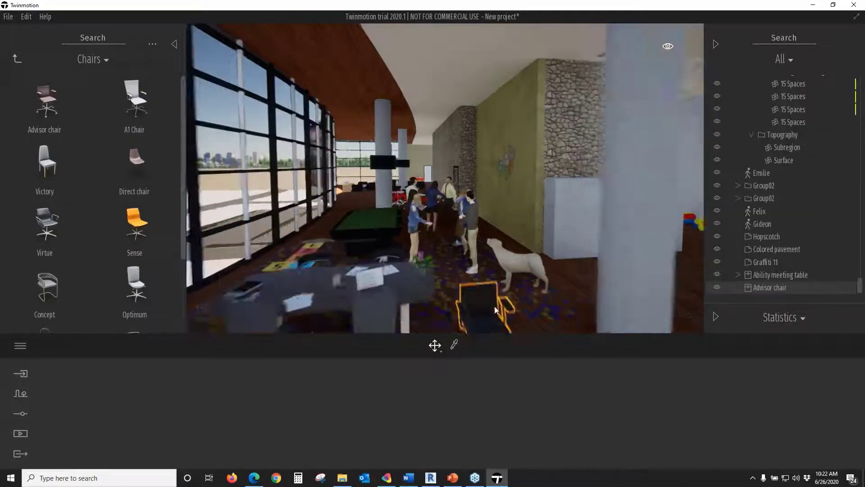
{"action": "middle_click_drag", "start_coordinate": [490, 306], "coordinate": [459, 215]}
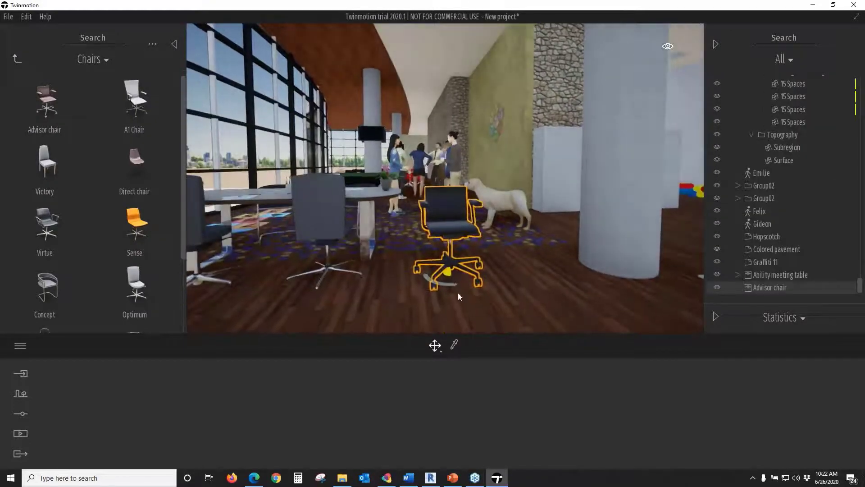
Duplicate the Advisor chair as one instance about 0.82 m further along the floor, and deselect it
{"action": "left_click_drag", "start_coordinate": [445, 282], "coordinate": [557, 301]}
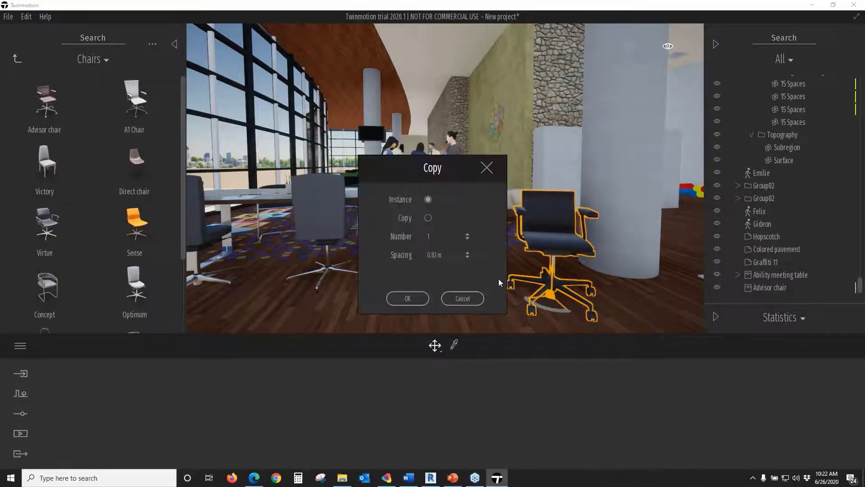
{"action": "left_click", "coordinate": [418, 298]}
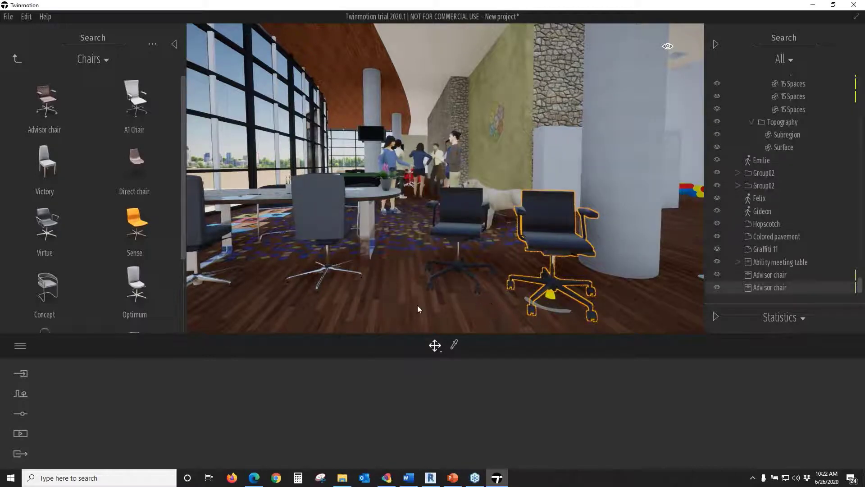
{"action": "left_click", "coordinate": [417, 307]}
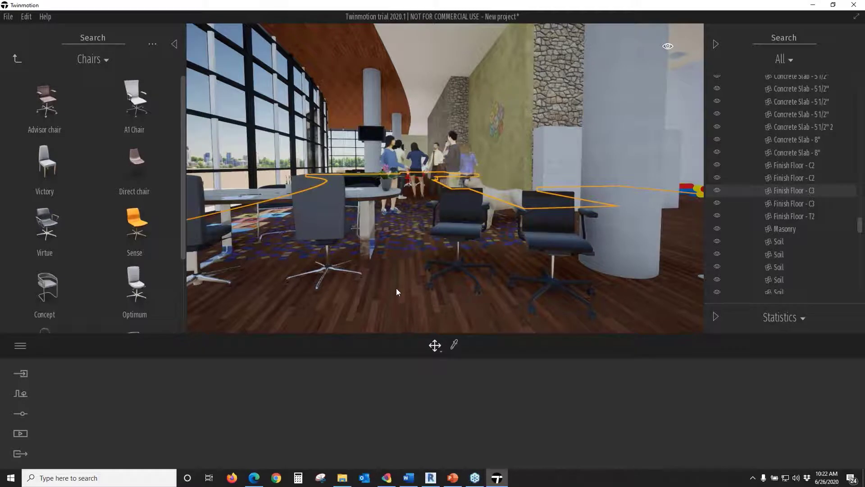
Place an IES 11 light from the Lights library on the wood ceiling above the billiard table
{"action": "scroll", "coordinate": [396, 288], "scroll_direction": "up", "scroll_amount": 2}
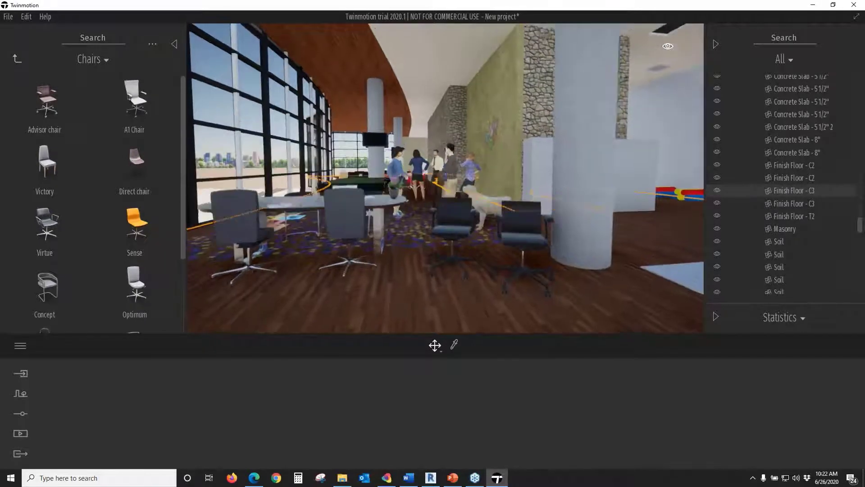
{"action": "middle_click_drag", "start_coordinate": [399, 285], "coordinate": [417, 365]}
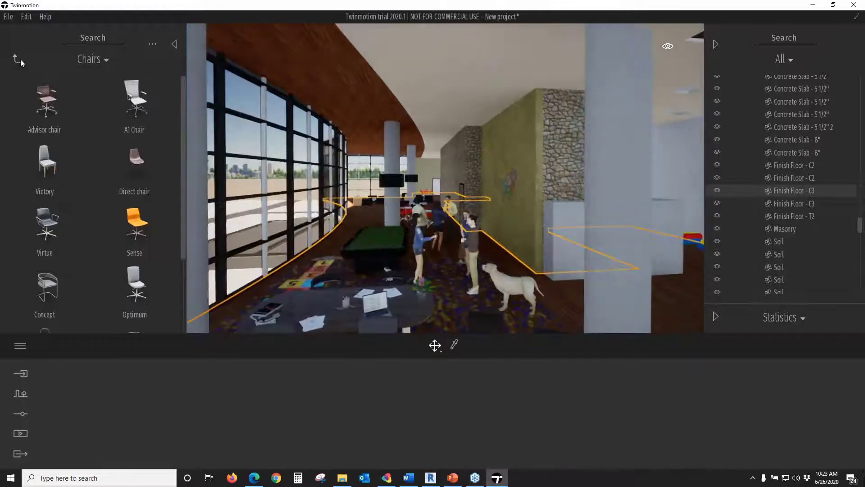
{"action": "left_click", "coordinate": [18, 59]}
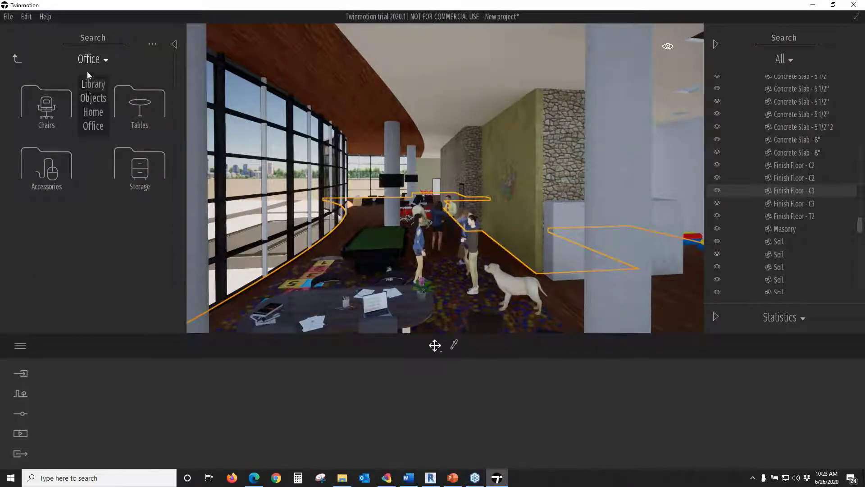
{"action": "left_click", "coordinate": [96, 85]}
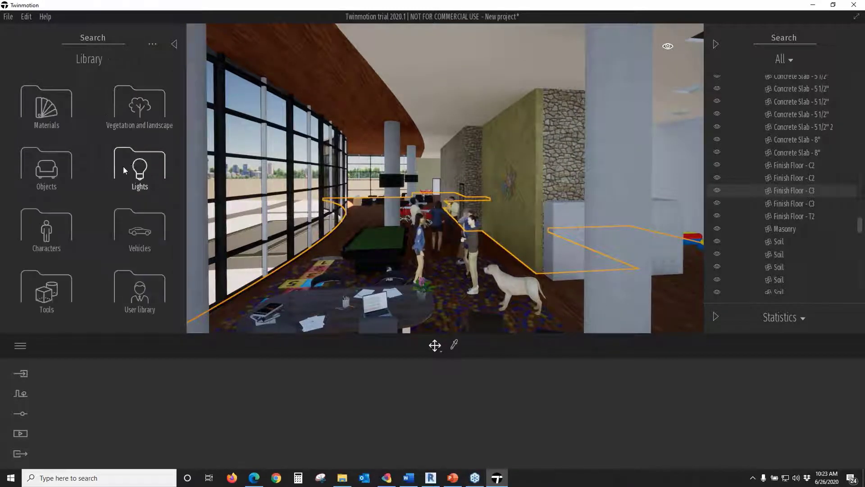
{"action": "left_click", "coordinate": [131, 164]}
{"action": "left_click_drag", "start_coordinate": [131, 164], "coordinate": [188, 194]}
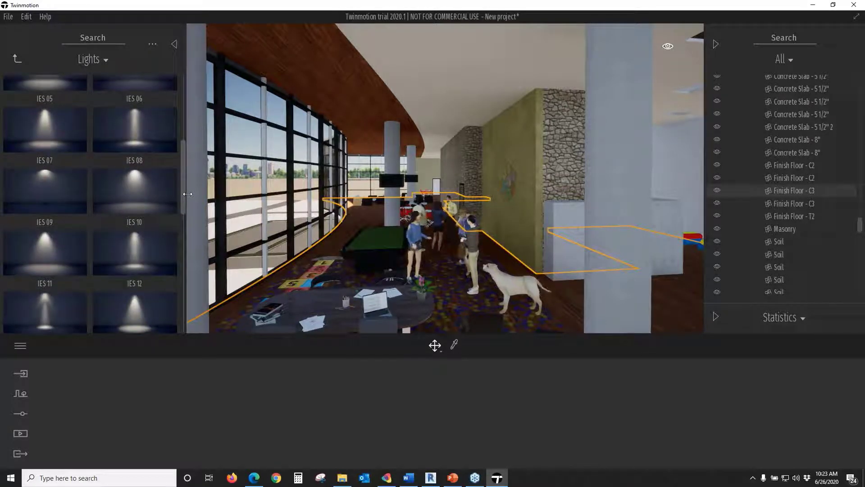
{"action": "left_click_drag", "start_coordinate": [188, 193], "coordinate": [188, 206]}
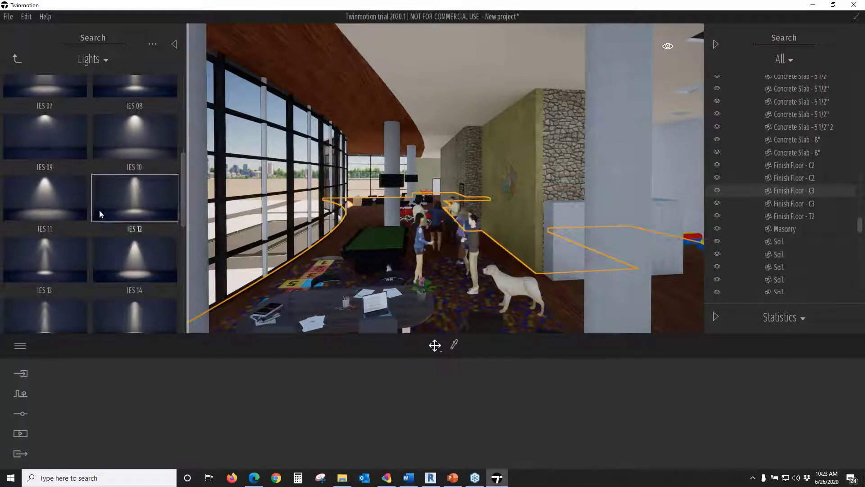
{"action": "left_click_drag", "start_coordinate": [166, 194], "coordinate": [339, 102]}
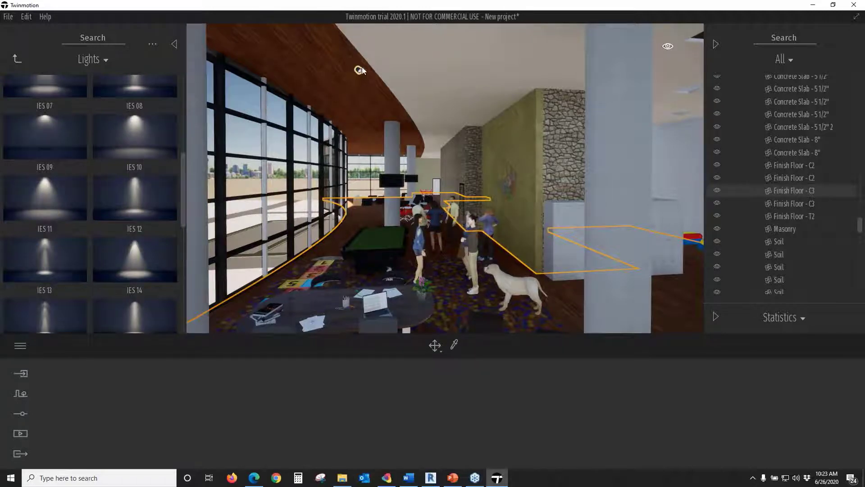
{"action": "left_click_drag", "start_coordinate": [369, 79], "coordinate": [370, 80]}
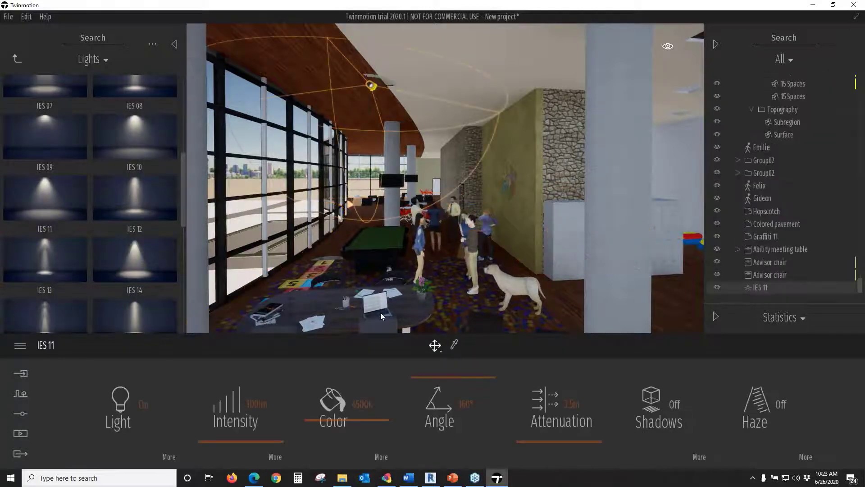
Set the IES 11 light's angle to 21°, its intensity to about 3768 lm and its attenuation to about 5.6 m
{"action": "left_click_drag", "start_coordinate": [418, 376], "coordinate": [434, 440]}
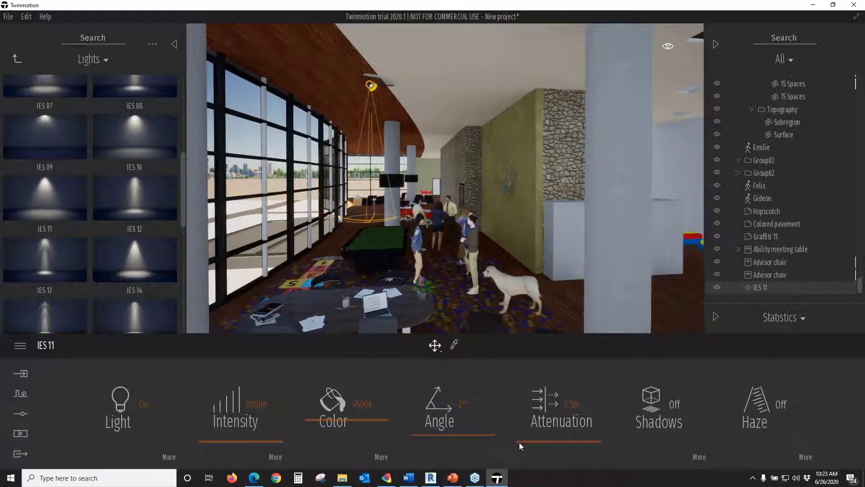
{"action": "left_click_drag", "start_coordinate": [521, 442], "coordinate": [534, 441]}
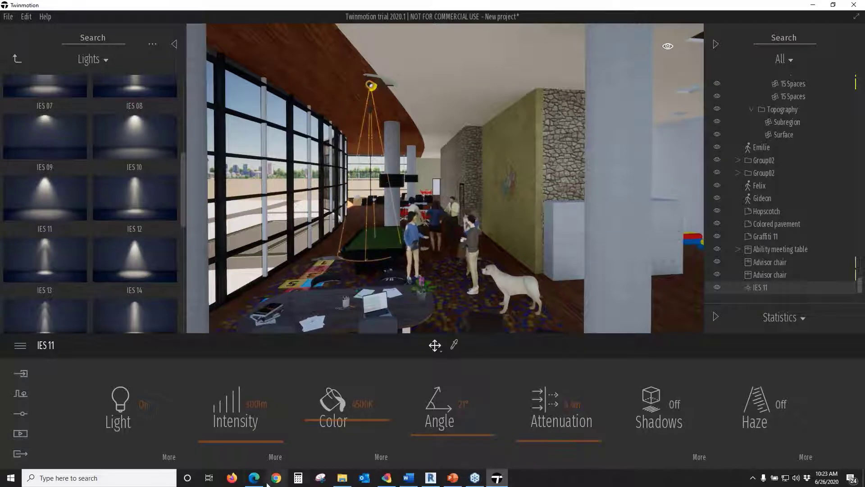
{"action": "left_click_drag", "start_coordinate": [241, 442], "coordinate": [241, 414]}
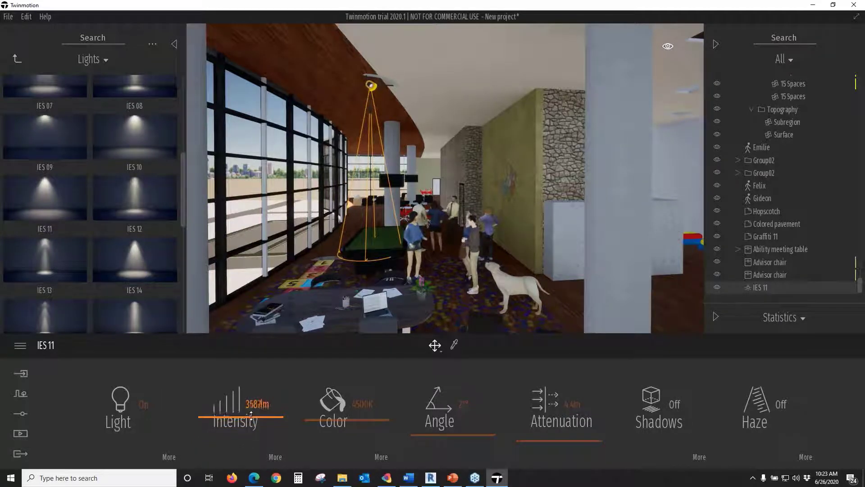
{"action": "left_click", "coordinate": [531, 440]}
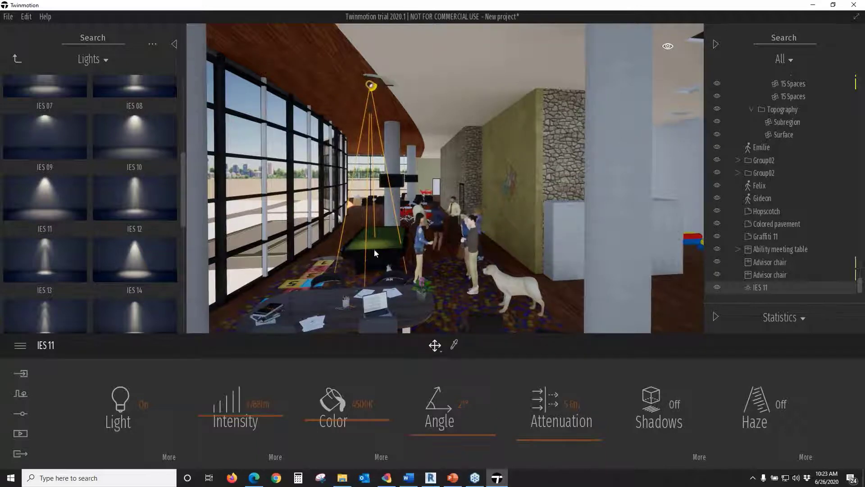
Place an IES 14 light on the ceiling above the people, narrow its angle to about 31°, extend its attenuation, and deselect it
{"action": "scroll", "coordinate": [361, 259], "scroll_direction": "up", "scroll_amount": 3}
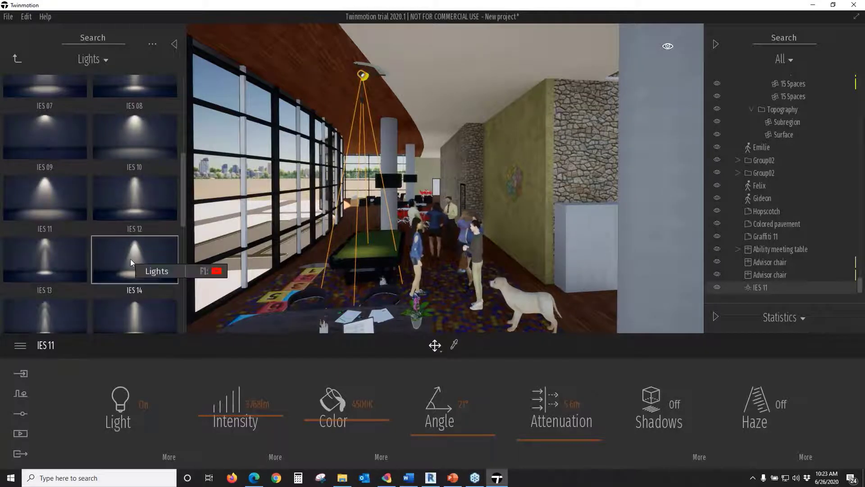
{"action": "left_click_drag", "start_coordinate": [131, 259], "coordinate": [474, 67]}
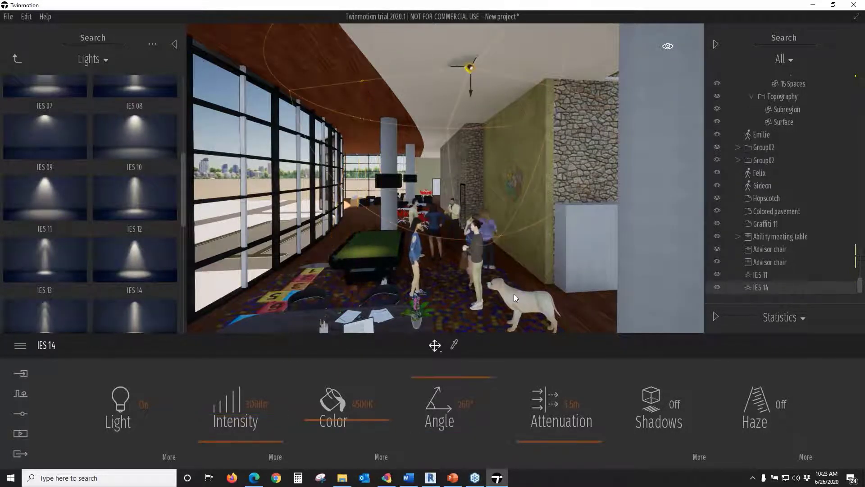
{"action": "left_click_drag", "start_coordinate": [450, 379], "coordinate": [470, 431]}
{"action": "left_click_drag", "start_coordinate": [547, 437], "coordinate": [548, 443]}
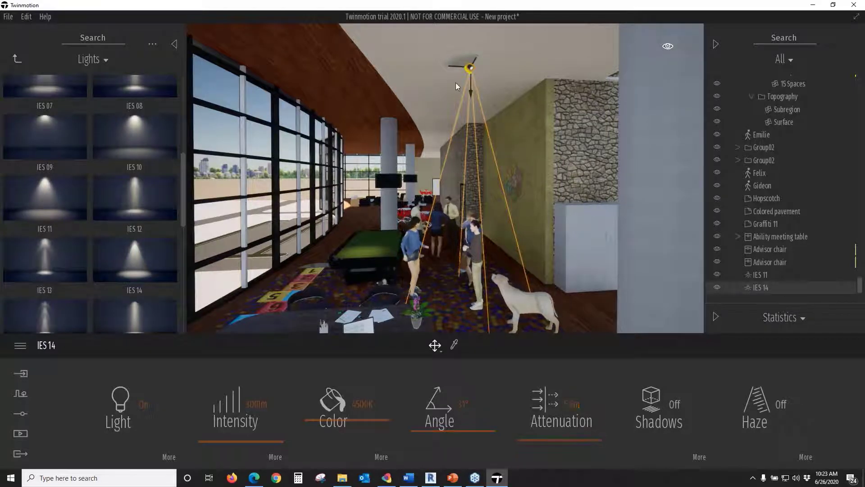
{"action": "left_click", "coordinate": [515, 59]}
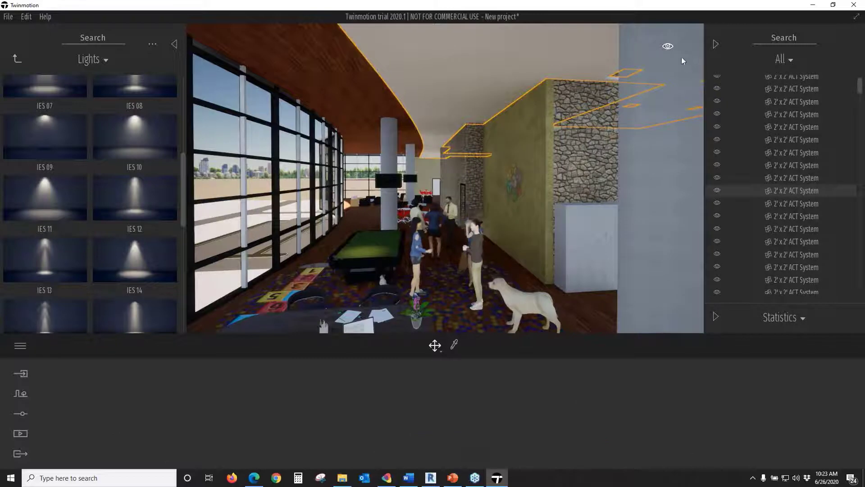
Set the time of day to night and filter the scene list to show only lights
{"action": "left_click", "coordinate": [669, 47]}
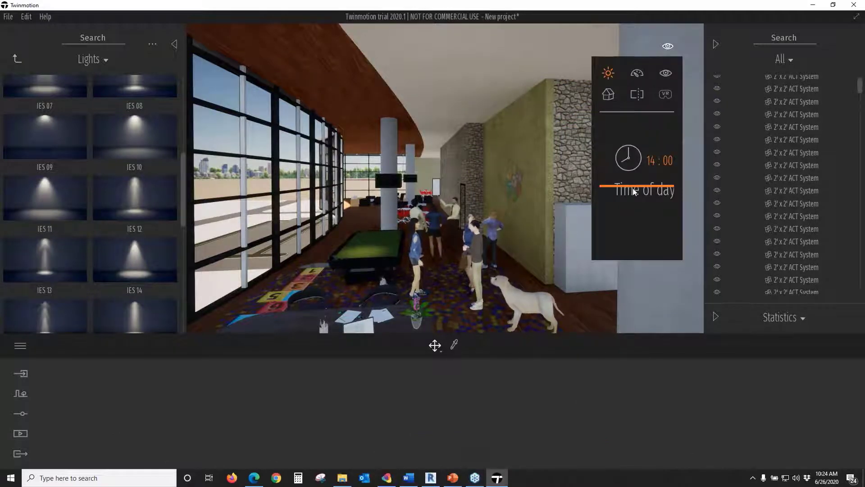
{"action": "left_click_drag", "start_coordinate": [633, 191], "coordinate": [636, 233]}
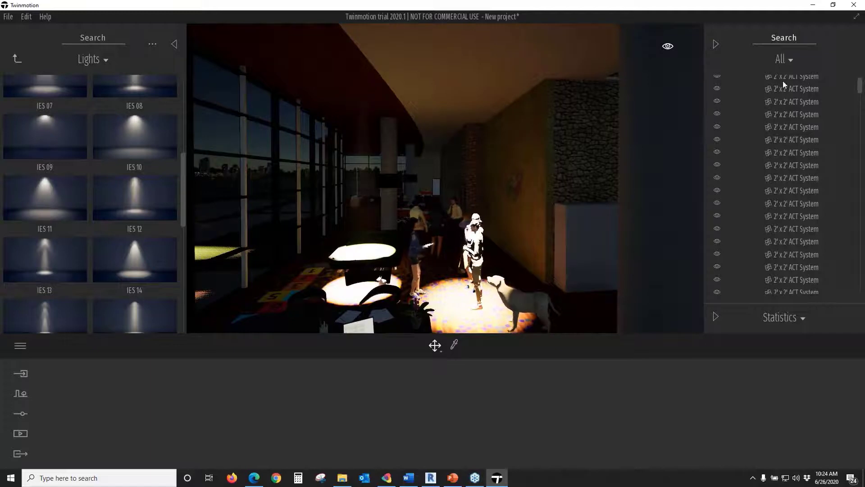
{"action": "left_click", "coordinate": [793, 58]}
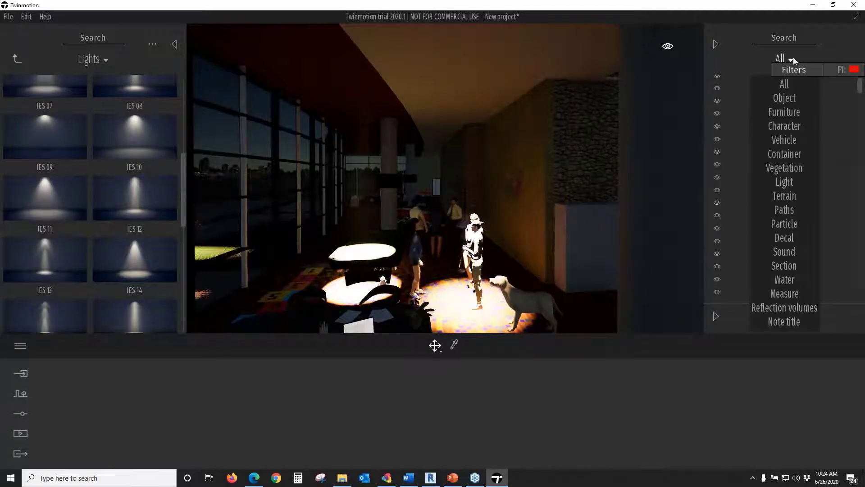
{"action": "left_click", "coordinate": [785, 182]}
Fine-tune the IES 11 light's attenuation and turn on shadows for both the IES 11 and IES 14 lights
{"action": "left_click", "coordinate": [749, 83]}
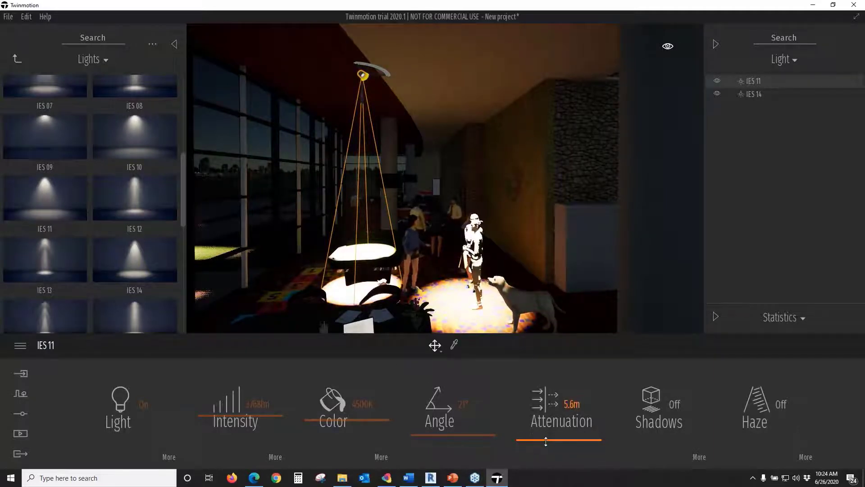
{"action": "left_click_drag", "start_coordinate": [546, 442], "coordinate": [552, 430]}
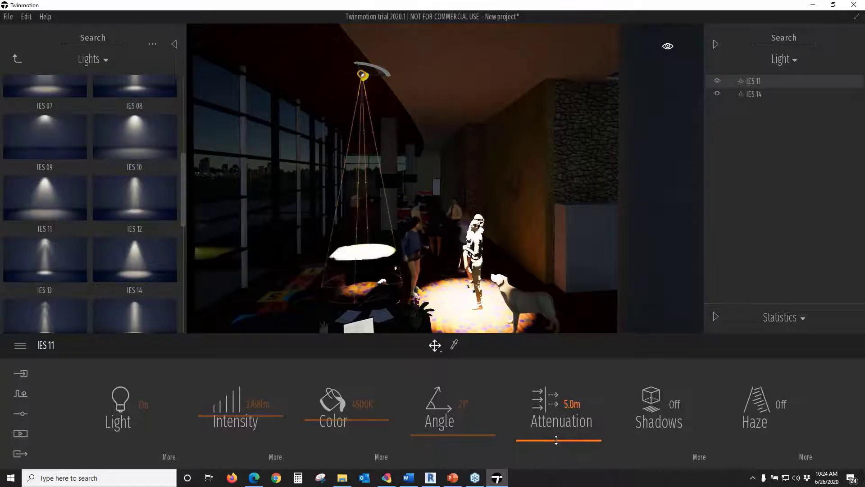
{"action": "left_click", "coordinate": [677, 410]}
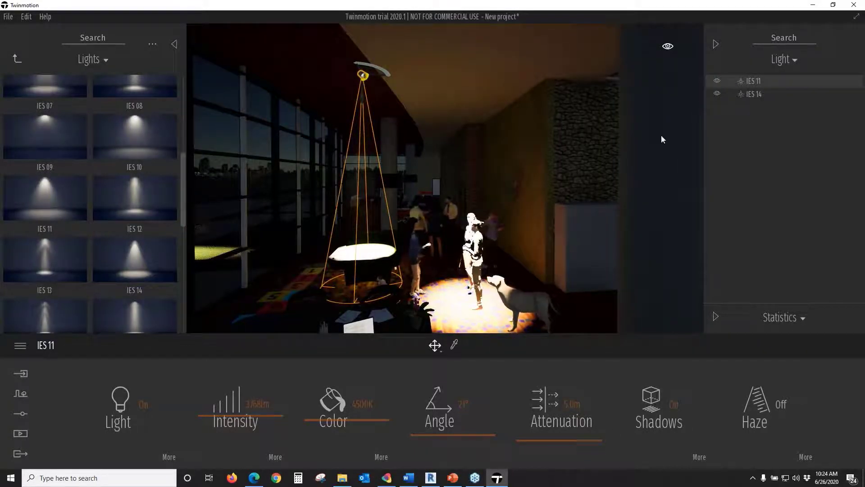
{"action": "left_click", "coordinate": [741, 95]}
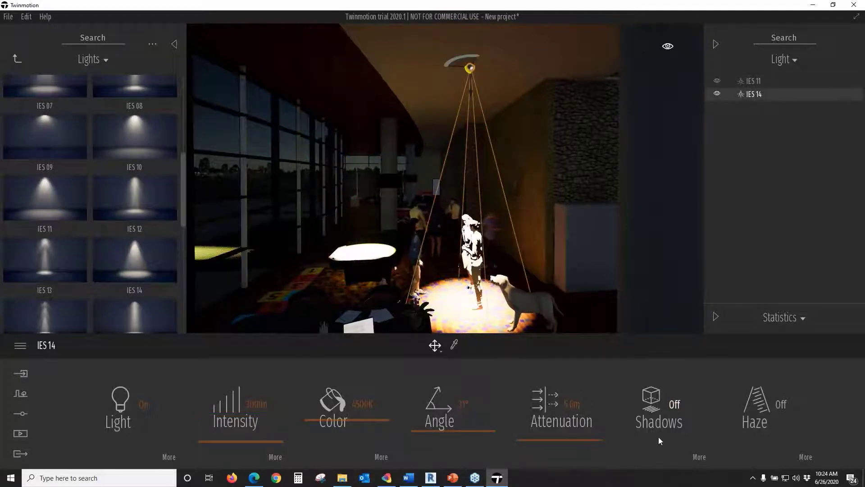
{"action": "left_click", "coordinate": [676, 404]}
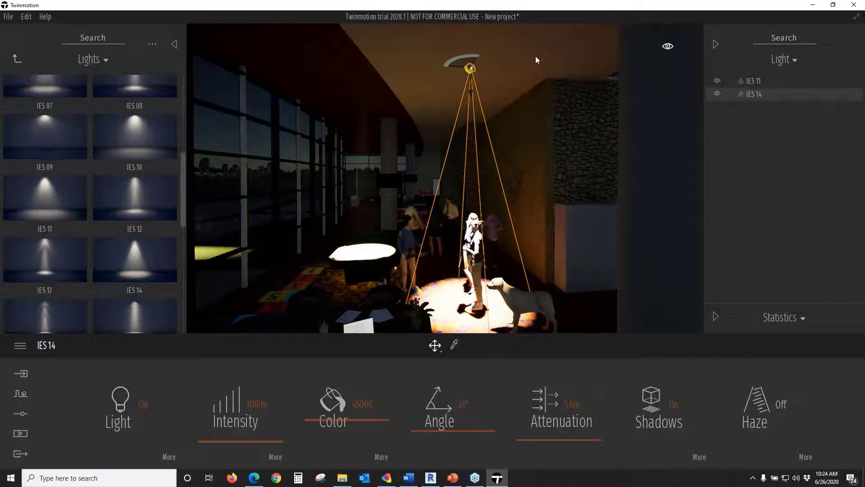
{"action": "left_click", "coordinate": [547, 116]}
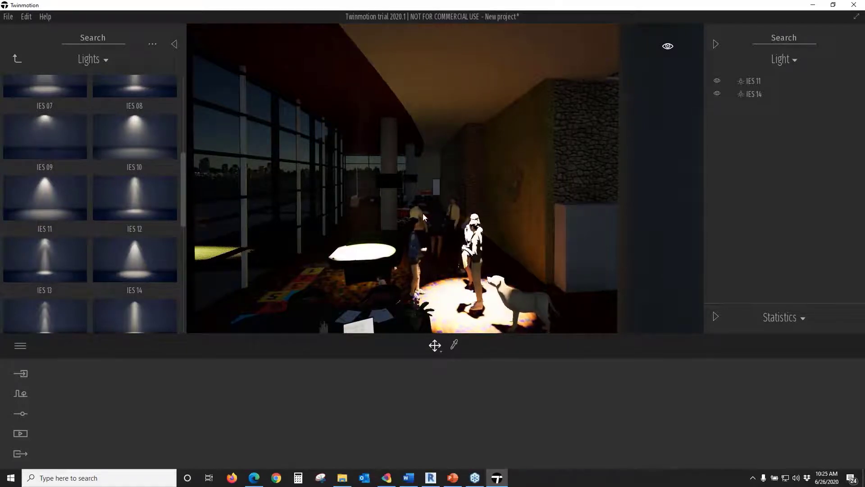
Set the time of day back to daytime at 10:48 and close the view settings
{"action": "middle_click_drag", "start_coordinate": [423, 215], "coordinate": [592, 115]}
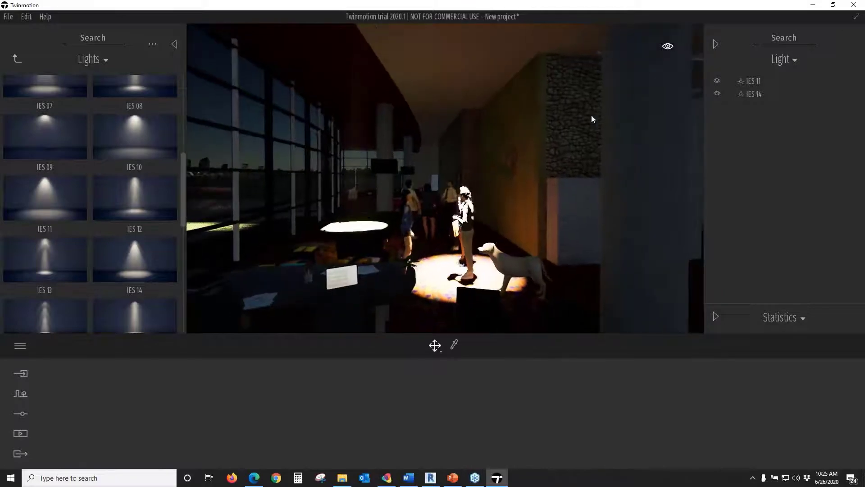
{"action": "left_click", "coordinate": [668, 46]}
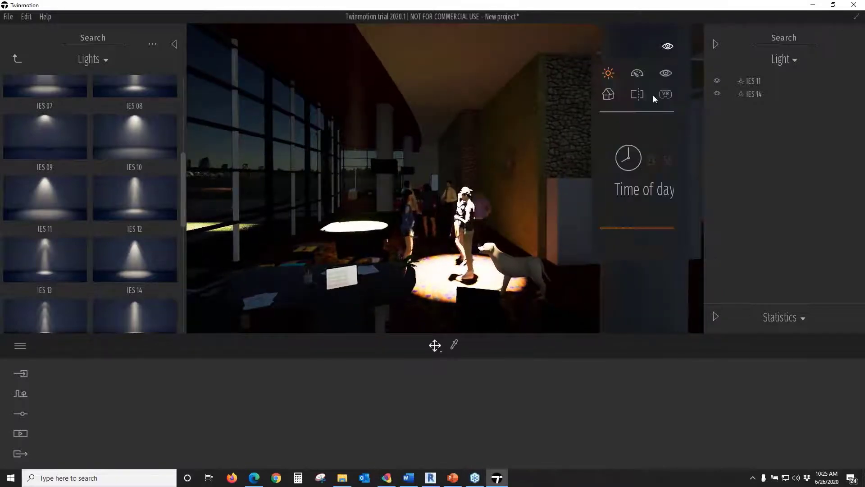
{"action": "left_click_drag", "start_coordinate": [628, 226], "coordinate": [626, 173]}
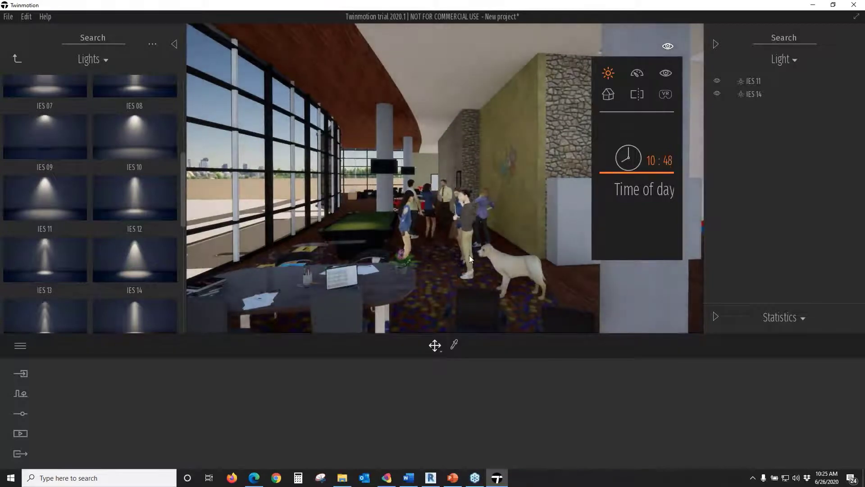
{"action": "left_click", "coordinate": [444, 253]}
Turn on visual helpers in the appearance preferences and apply the change
{"action": "left_click", "coordinate": [19, 346]}
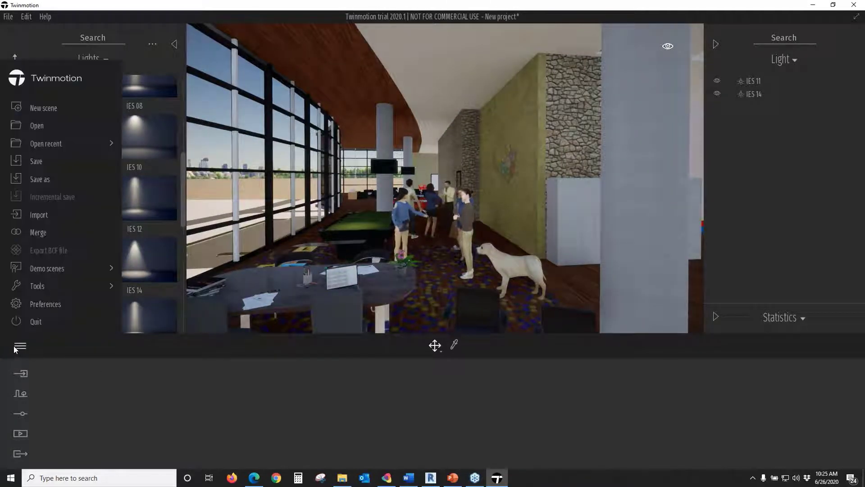
{"action": "left_click", "coordinate": [31, 304]}
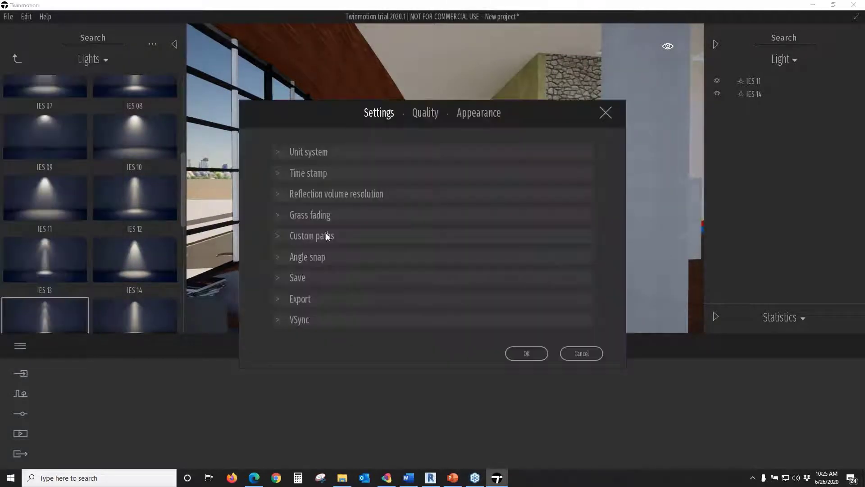
{"action": "left_click", "coordinate": [472, 112]}
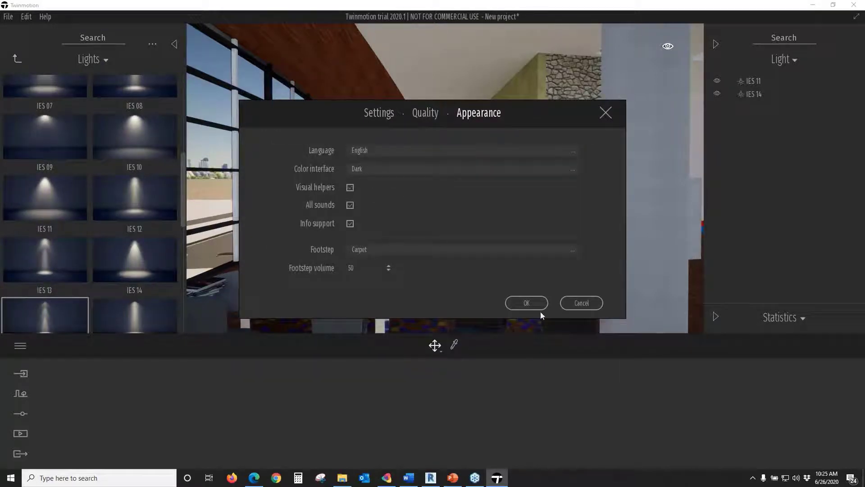
{"action": "left_click", "coordinate": [527, 303]}
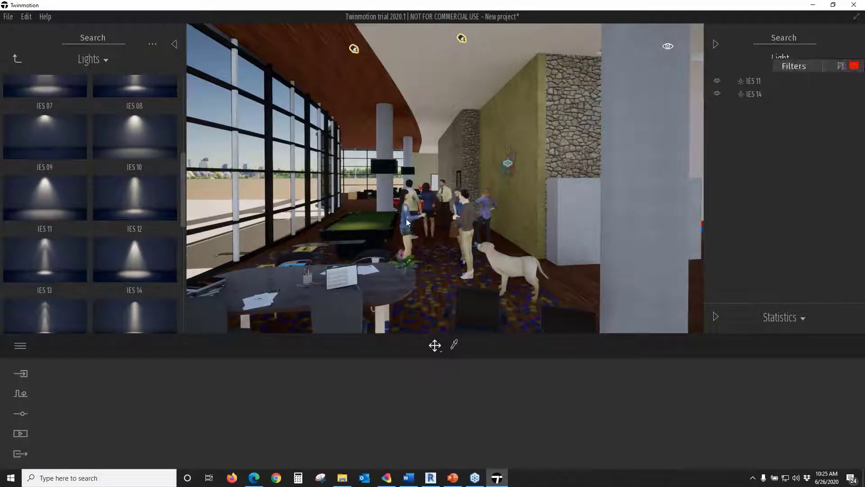
Turn off visual helpers in the appearance preferences, review the quality settings, and close the preferences
{"action": "left_click", "coordinate": [20, 347]}
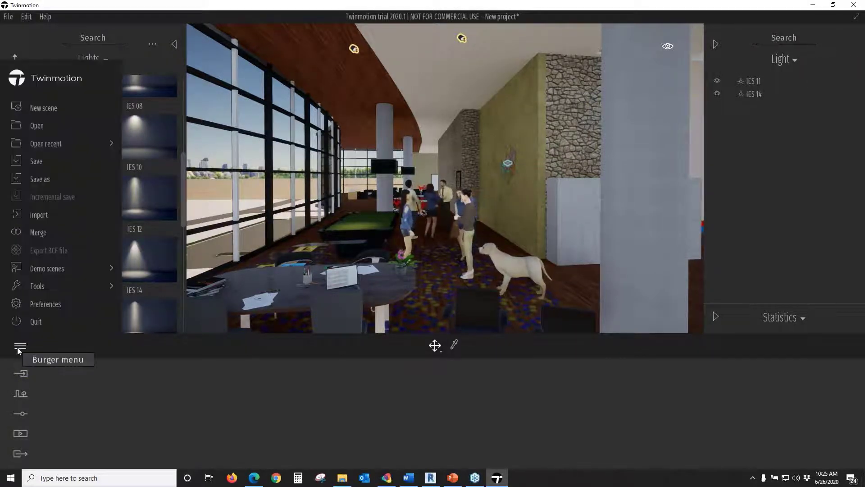
{"action": "left_click", "coordinate": [42, 303]}
{"action": "left_click", "coordinate": [470, 118]}
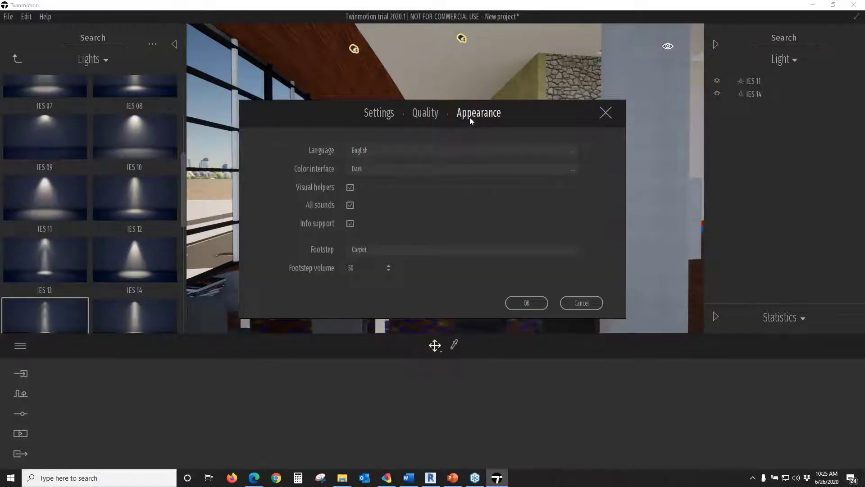
{"action": "left_click", "coordinate": [350, 187]}
{"action": "left_click", "coordinate": [423, 116]}
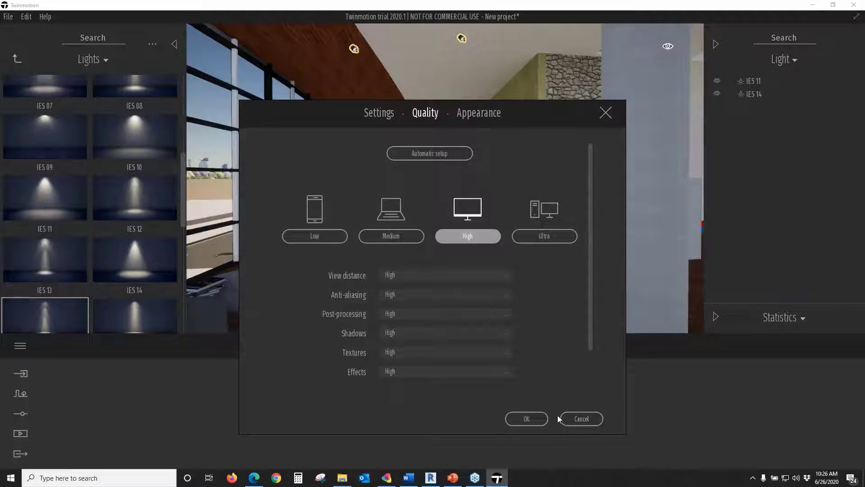
{"action": "left_click", "coordinate": [581, 417]}
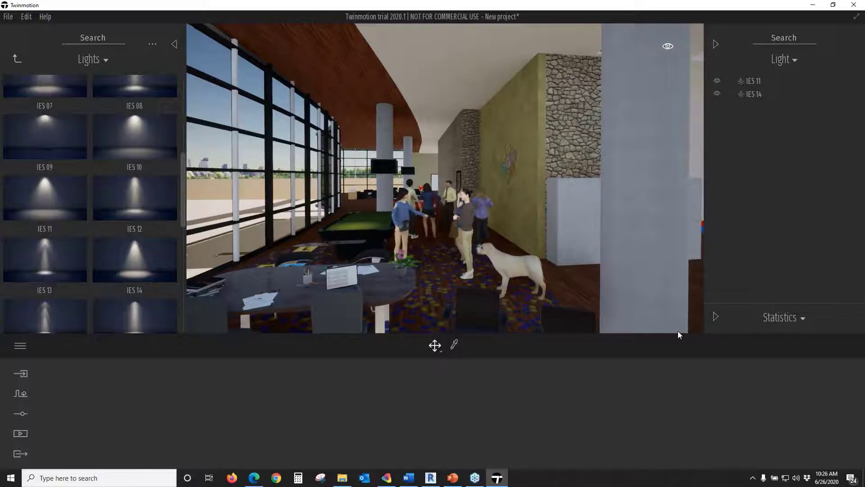
{"action": "mouse_move", "coordinate": [428, 261]}
{"action": "middle_mouse_down"}
{"action": "mouse_move", "coordinate": [419, 234]}
{"action": "mouse_move", "coordinate": [435, 262]}
{"action": "middle_mouse_up"}
{"action": "scroll", "coordinate": [388, 250], "scroll_direction": "up", "scroll_amount": 5}
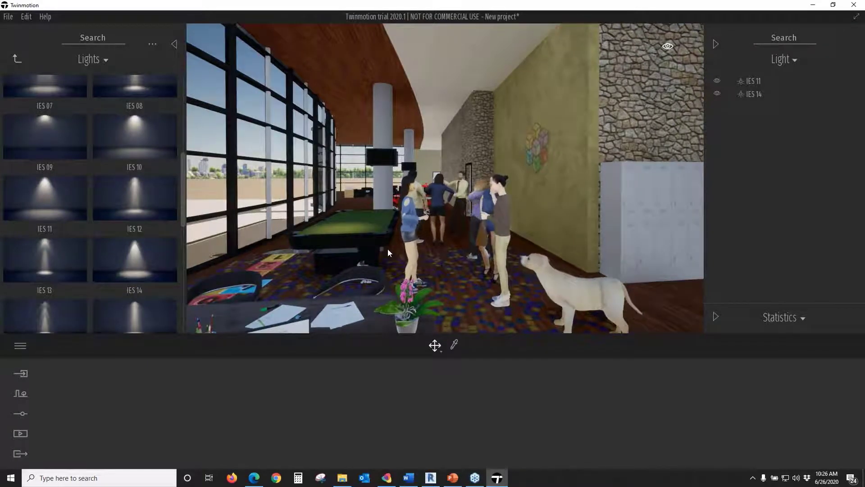
Walk through the lounge past the pool table to the far seating area and look back along the glazed wall
{"action": "scroll", "coordinate": [340, 259], "scroll_direction": "up", "scroll_amount": 4}
{"action": "scroll", "coordinate": [338, 268], "scroll_direction": "up", "scroll_amount": 6}
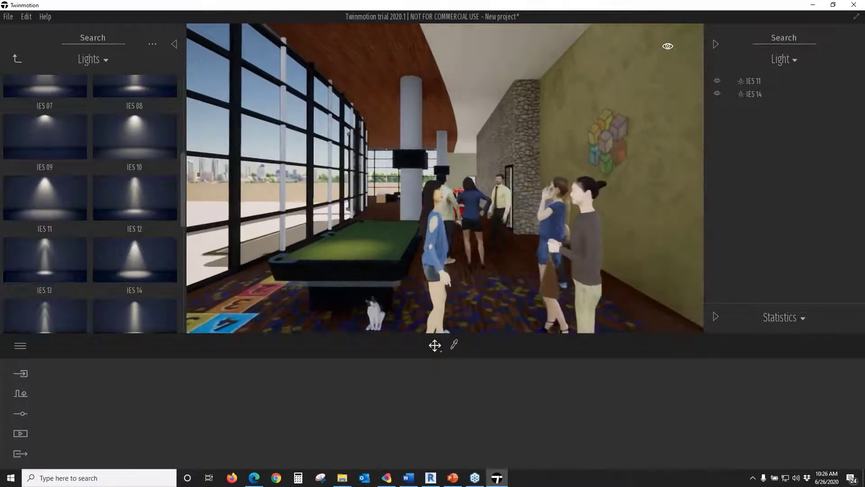
{"action": "key", "text": "Up"}
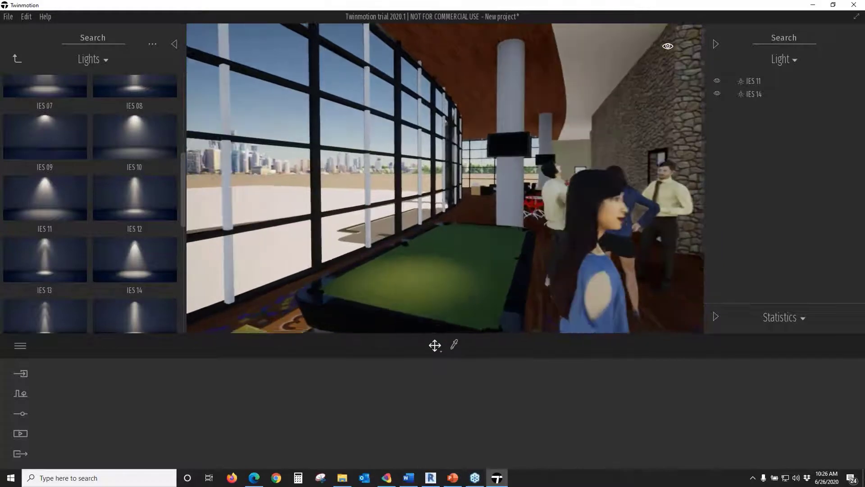
{"action": "key", "text": "Up"}
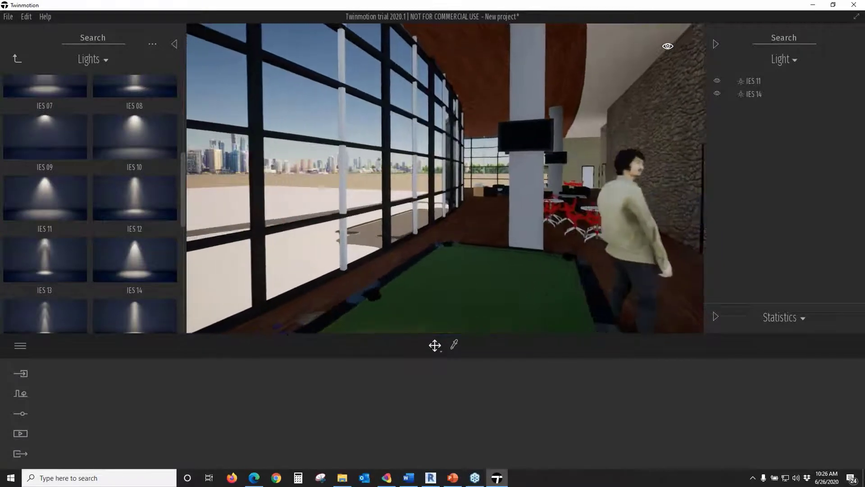
{"action": "key", "text": "Up"}
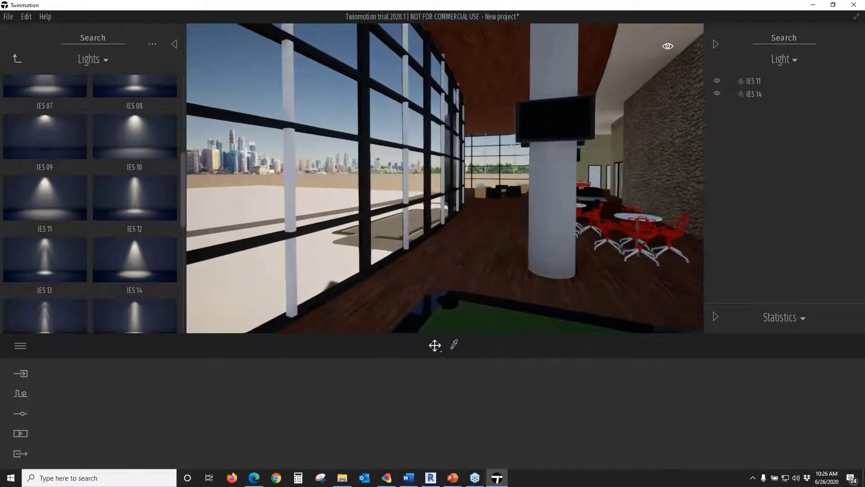
{"action": "key", "text": "Up"}
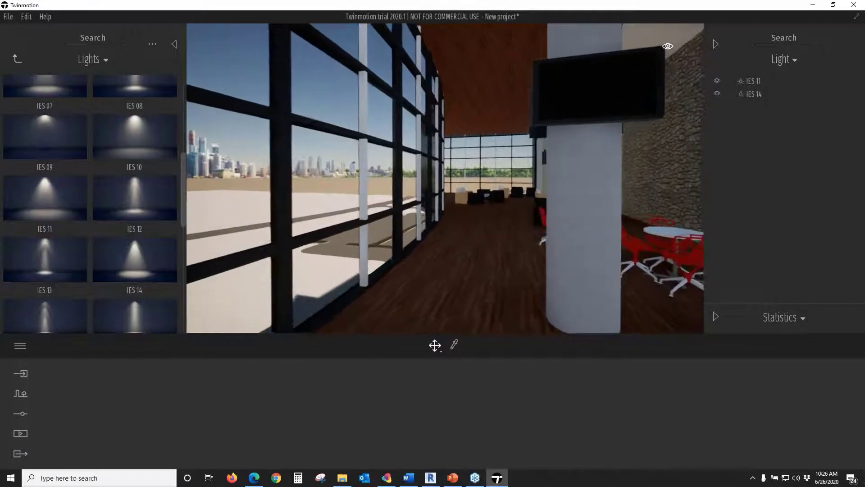
{"action": "key", "text": "Up"}
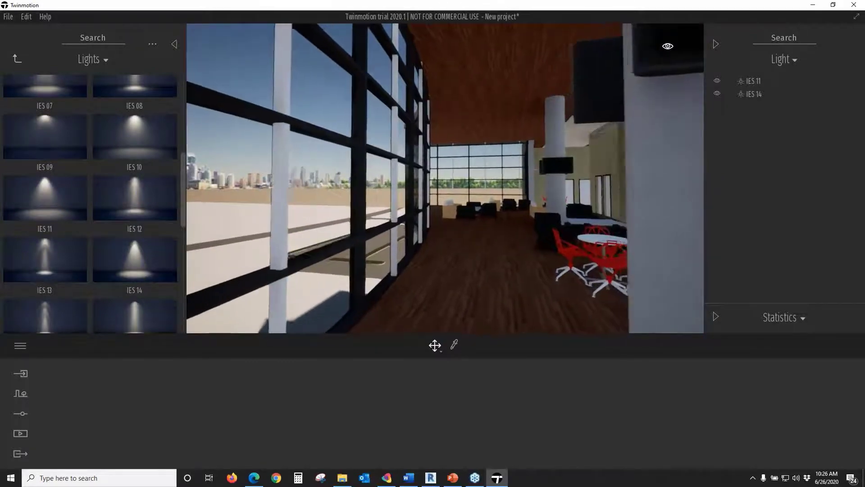
{"action": "key", "text": "Up"}
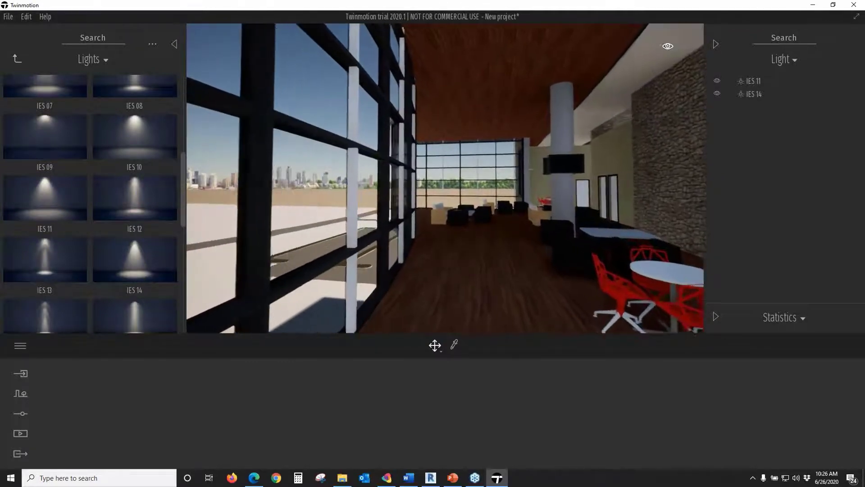
{"action": "key", "text": "Up"}
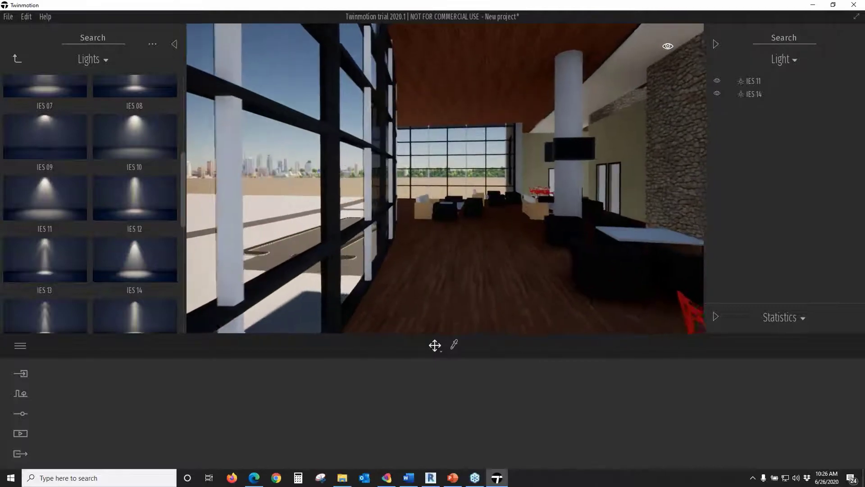
{"action": "key", "text": "Up"}
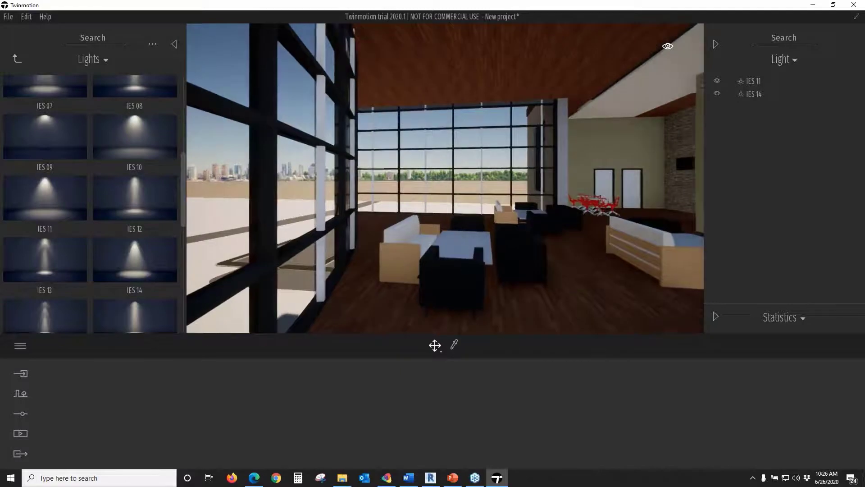
{"action": "right_click_drag", "start_coordinate": [403, 270], "coordinate": [96, 264]}
{"action": "right_click_drag", "start_coordinate": [387, 234], "coordinate": [265, 261]}
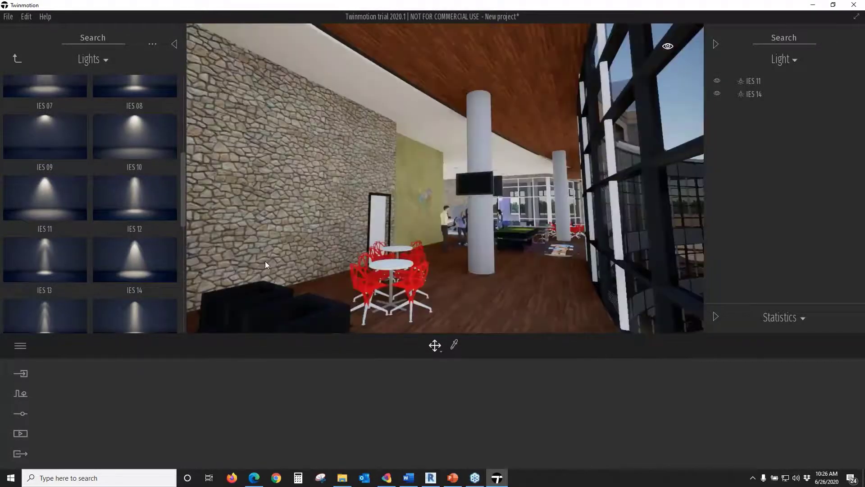
{"action": "right_click_drag", "start_coordinate": [335, 267], "coordinate": [383, 240]}
{"action": "right_click_drag", "start_coordinate": [363, 189], "coordinate": [364, 218]}
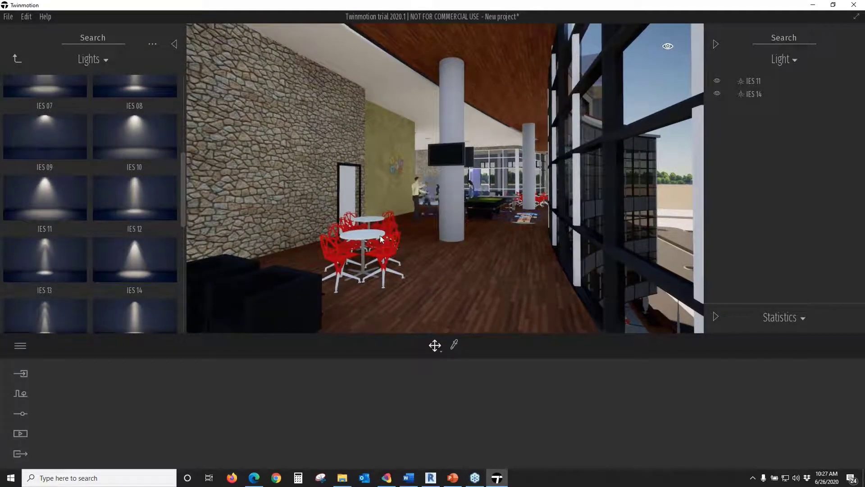
Examine the building's exterior front, including the entrance plaza and the placeholder trees in the brick planters
{"action": "mouse_move", "coordinate": [480, 251]}
{"action": "right_mouse_down"}
{"action": "mouse_move", "coordinate": [586, 246]}
{"action": "mouse_move", "coordinate": [467, 216]}
{"action": "mouse_move", "coordinate": [477, 210]}
{"action": "mouse_move", "coordinate": [422, 208]}
{"action": "mouse_move", "coordinate": [450, 237]}
{"action": "mouse_move", "coordinate": [543, 270]}
{"action": "mouse_move", "coordinate": [482, 266]}
{"action": "right_mouse_up"}
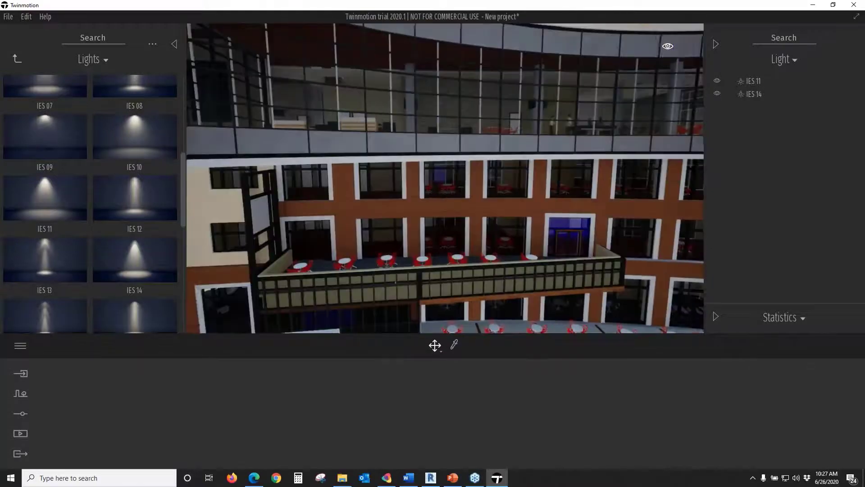
{"action": "scroll", "coordinate": [537, 270], "scroll_direction": "down", "scroll_amount": 5}
{"action": "right_click_drag", "start_coordinate": [550, 275], "coordinate": [494, 262]}
{"action": "middle_click_drag", "start_coordinate": [567, 283], "coordinate": [535, 237]}
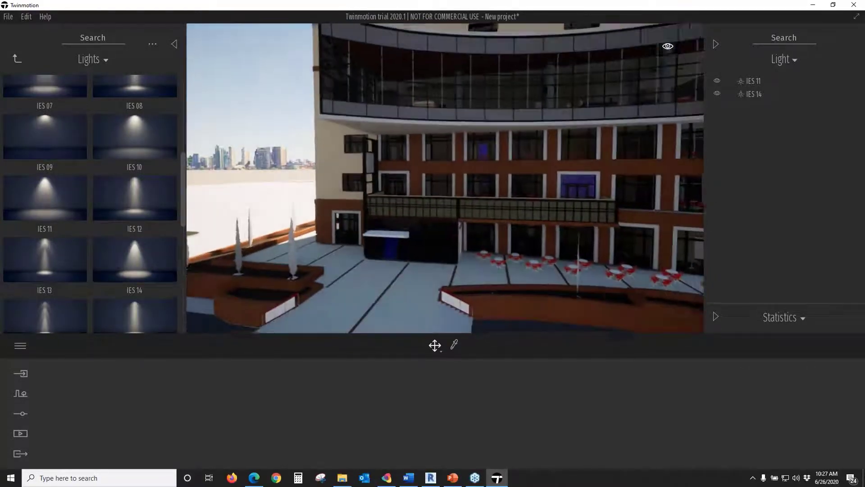
{"action": "scroll", "coordinate": [569, 282], "scroll_direction": "down", "scroll_amount": 5}
{"action": "scroll", "coordinate": [576, 208], "scroll_direction": "down", "scroll_amount": 2}
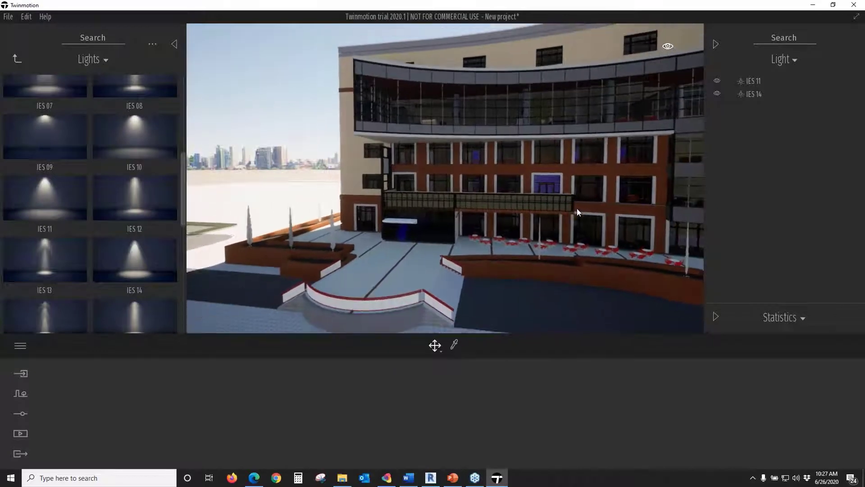
{"action": "middle_click_drag", "start_coordinate": [577, 208], "coordinate": [543, 242]}
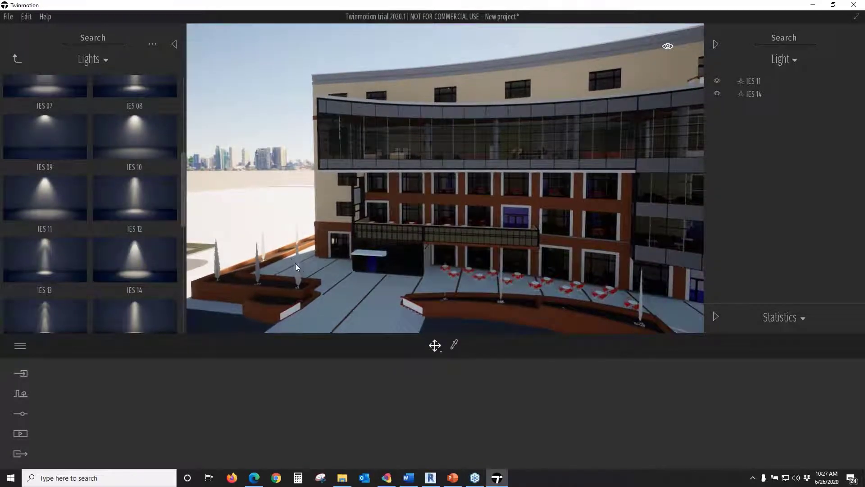
{"action": "scroll", "coordinate": [407, 269], "scroll_direction": "down", "scroll_amount": 2}
{"action": "middle_click_drag", "start_coordinate": [439, 270], "coordinate": [389, 258]}
{"action": "right_click_drag", "start_coordinate": [441, 268], "coordinate": [394, 265]}
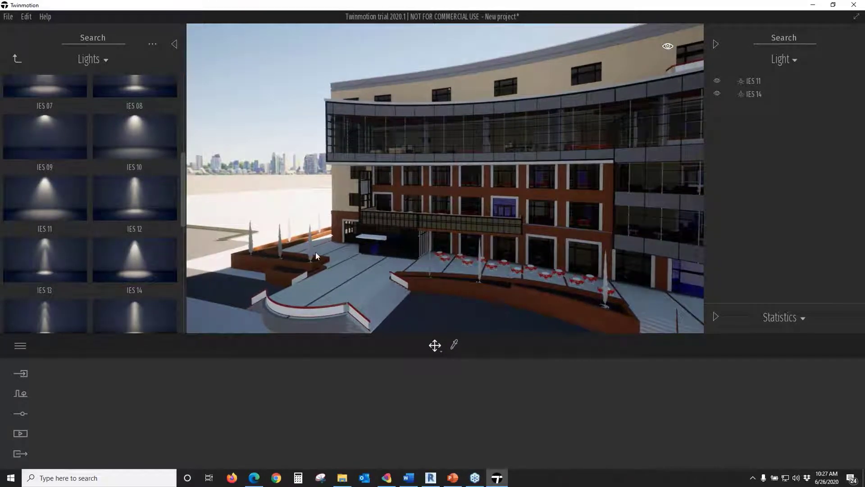
{"action": "mouse_move", "coordinate": [434, 255]}
{"action": "middle_mouse_down"}
{"action": "mouse_move", "coordinate": [396, 262]}
{"action": "mouse_move", "coordinate": [430, 245]}
{"action": "middle_mouse_up"}
{"action": "right_click_drag", "start_coordinate": [430, 244], "coordinate": [440, 249]}
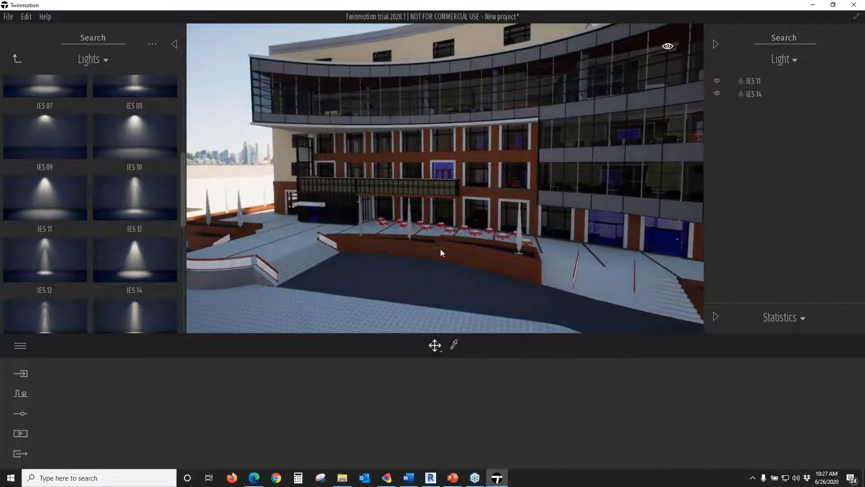
Show all object types in the scene list and select every Italian Cypress under RPC Tree - Conifer
{"action": "left_click", "coordinate": [520, 228]}
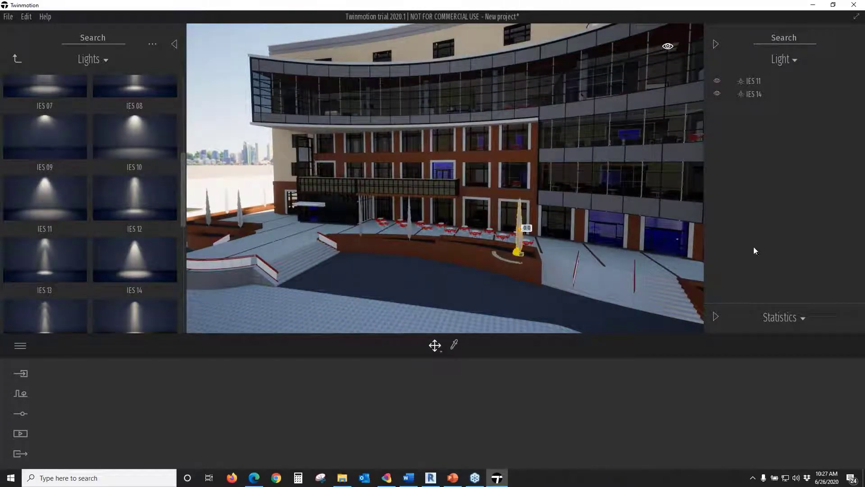
{"action": "left_click", "coordinate": [781, 59]}
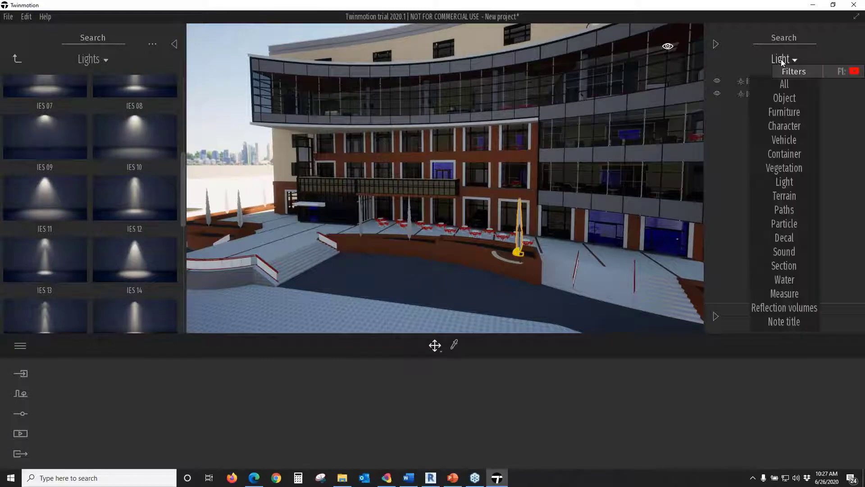
{"action": "left_click", "coordinate": [791, 85]}
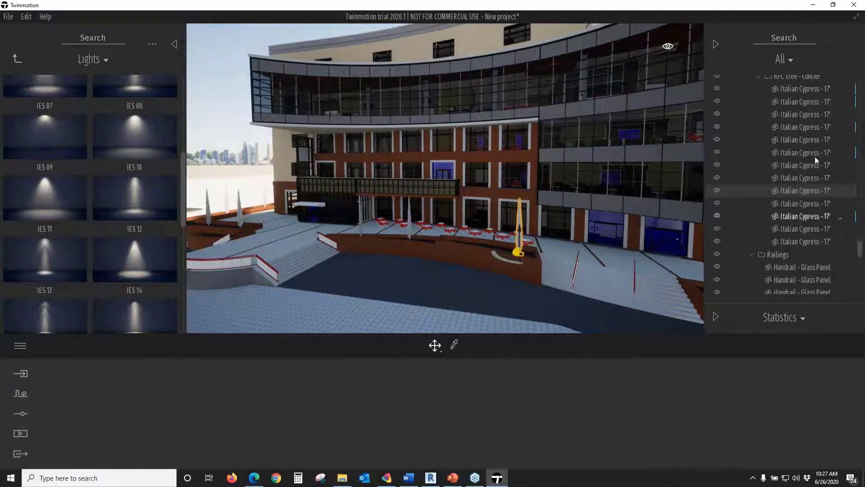
{"action": "left_click", "coordinate": [822, 241]}
{"action": "scroll", "coordinate": [823, 243], "scroll_direction": "up", "scroll_amount": 1}
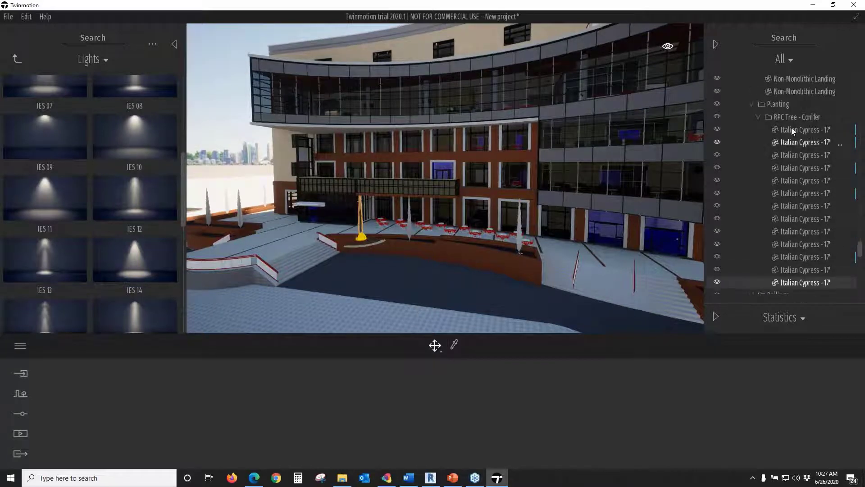
{"action": "left_click", "coordinate": [795, 130]}
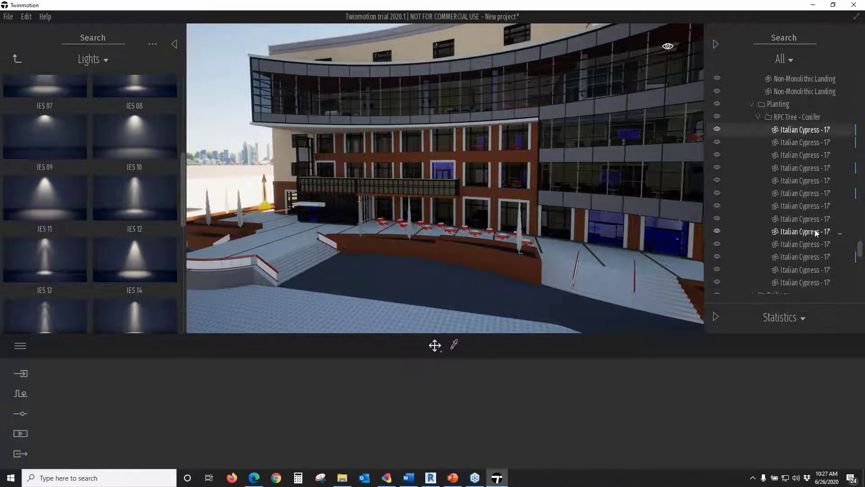
{"action": "scroll", "coordinate": [815, 229], "scroll_direction": "down", "scroll_amount": 1}
{"action": "left_click", "coordinate": [809, 269], "text": "shift"}
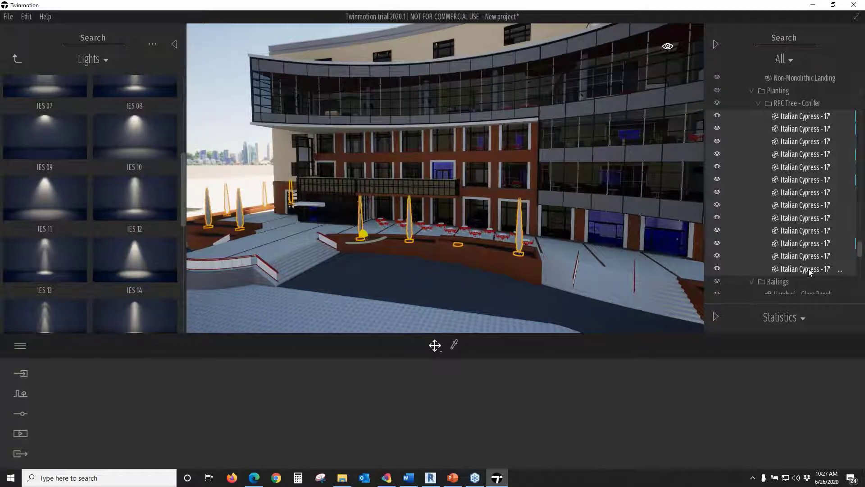
Replace the selected Italian Cypress trees with the Lombardy Poplar from the vegetation library's Trees collection
{"action": "right_click", "coordinate": [843, 269]}
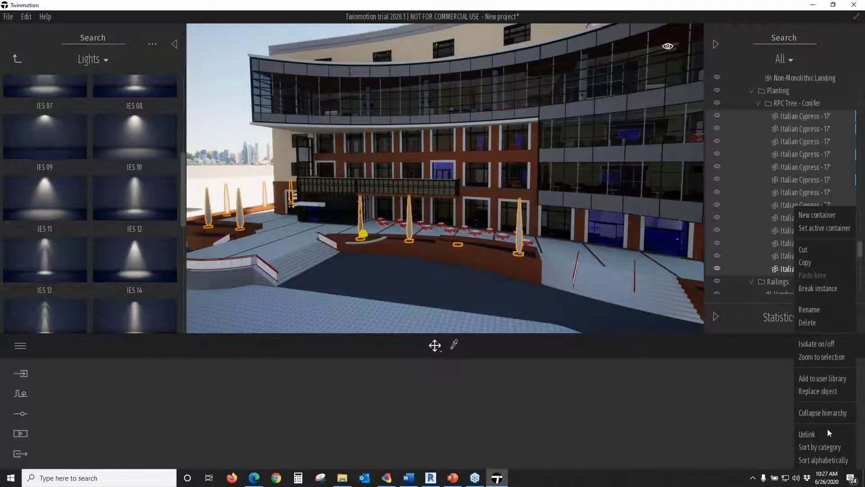
{"action": "left_click", "coordinate": [812, 393]}
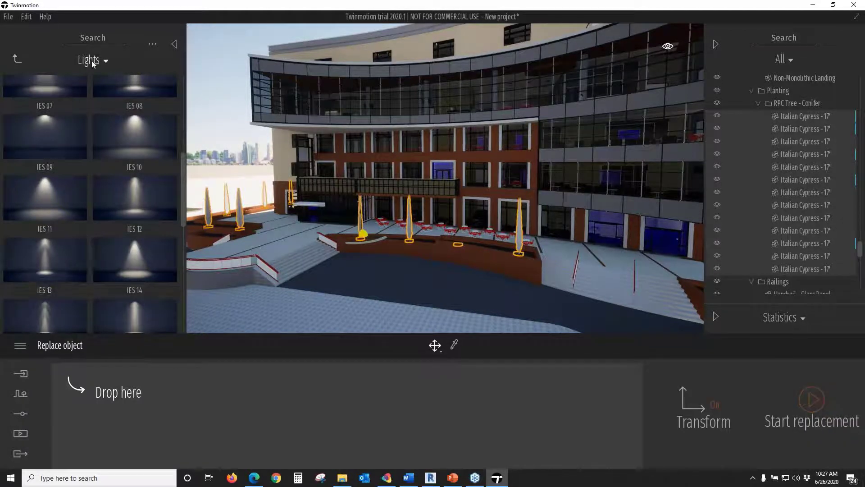
{"action": "left_click", "coordinate": [18, 59]}
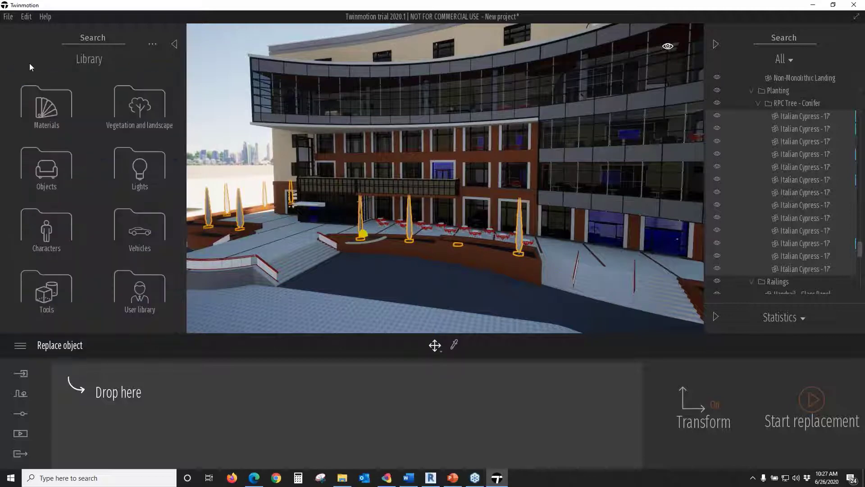
{"action": "left_click", "coordinate": [121, 98]}
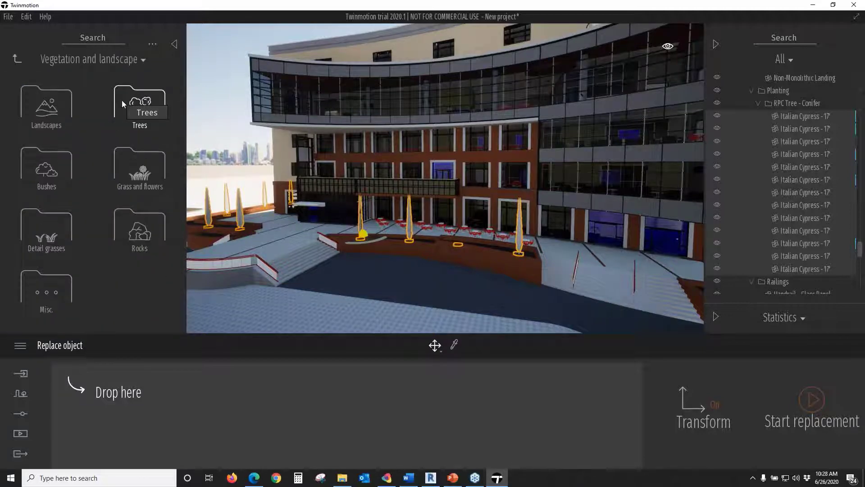
{"action": "left_click", "coordinate": [121, 100]}
{"action": "mouse_move", "coordinate": [122, 100]}
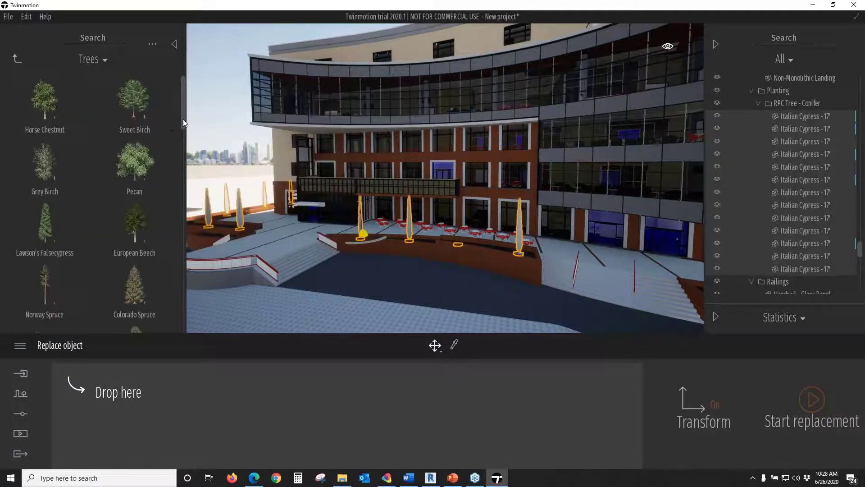
{"action": "left_click_drag", "start_coordinate": [183, 119], "coordinate": [184, 143]}
{"action": "scroll", "coordinate": [183, 143], "scroll_direction": "down", "scroll_amount": 1}
{"action": "mouse_move", "coordinate": [151, 242]}
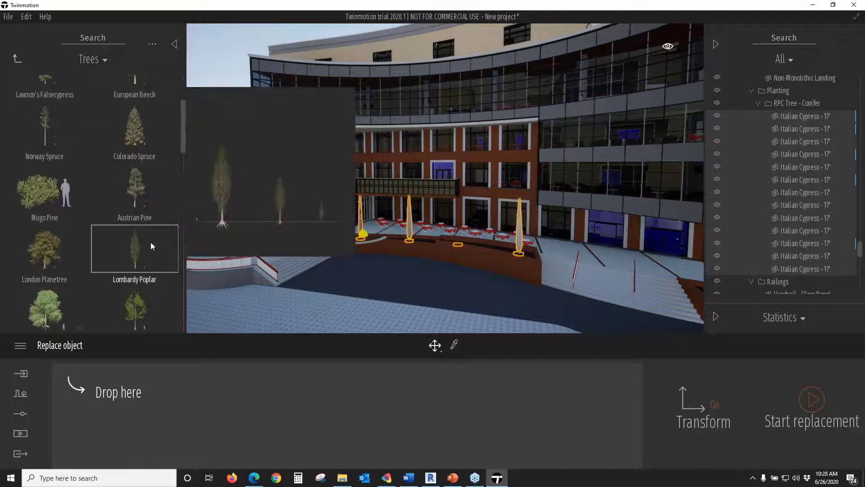
{"action": "left_click_drag", "start_coordinate": [154, 277], "coordinate": [139, 388]}
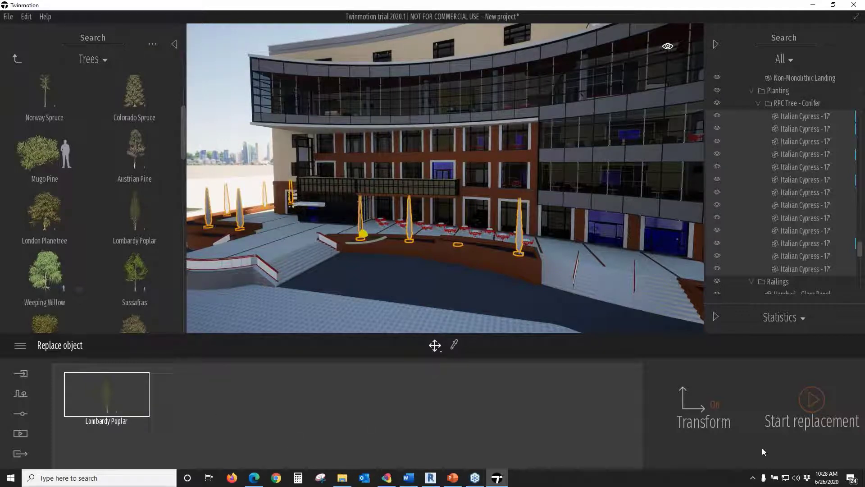
{"action": "left_click", "coordinate": [814, 401]}
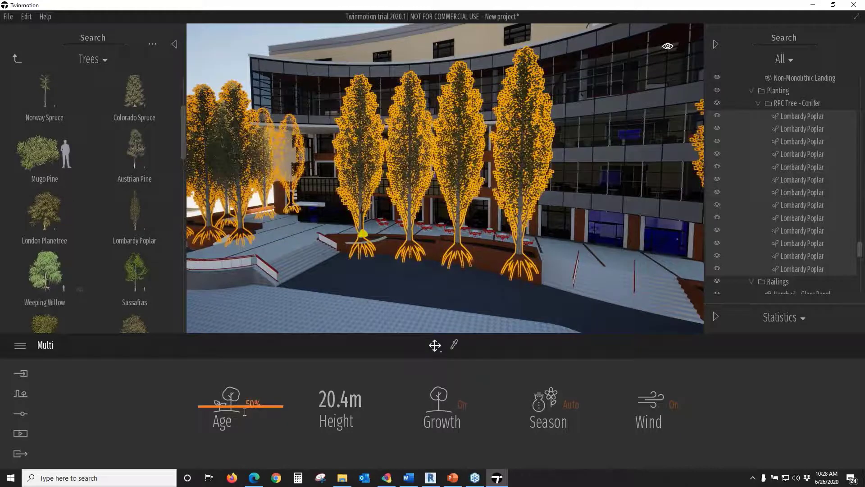
Set the age of the Lombardy Poplars to 10%, then deselect them and inspect the planters up close
{"action": "left_click_drag", "start_coordinate": [236, 404], "coordinate": [243, 451]}
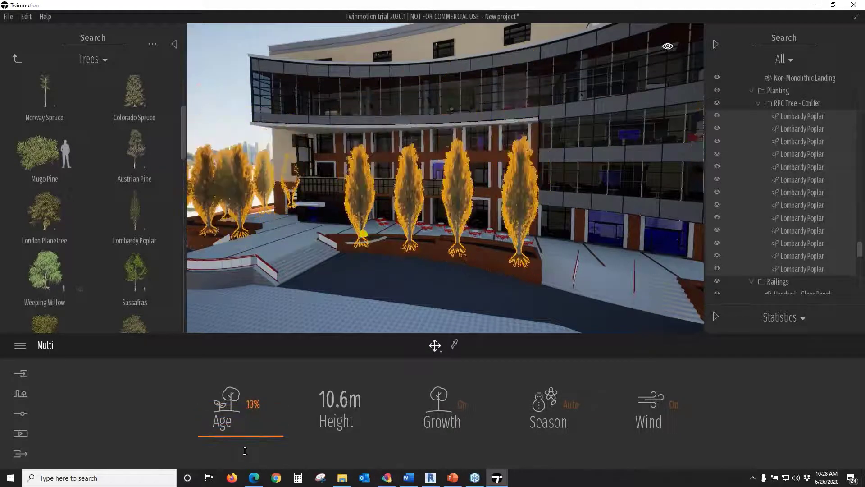
{"action": "left_click", "coordinate": [355, 269]}
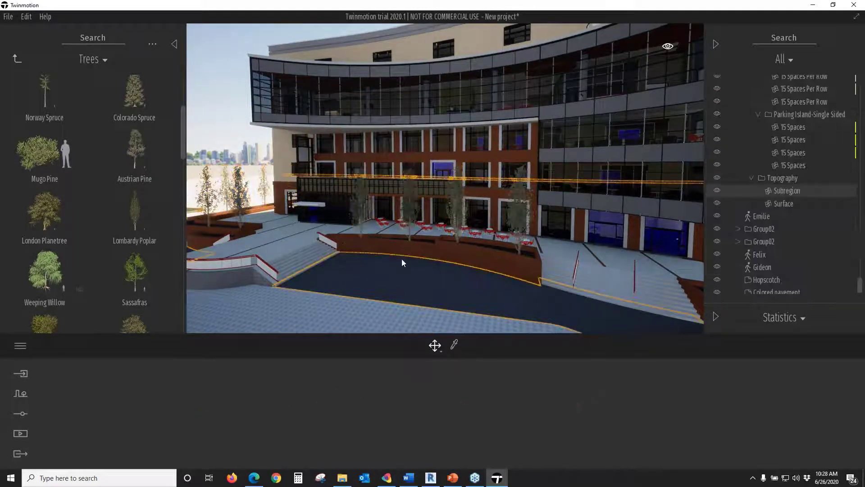
{"action": "scroll", "coordinate": [402, 258], "scroll_direction": "up", "scroll_amount": 3}
{"action": "scroll", "coordinate": [405, 249], "scroll_direction": "up", "scroll_amount": 4}
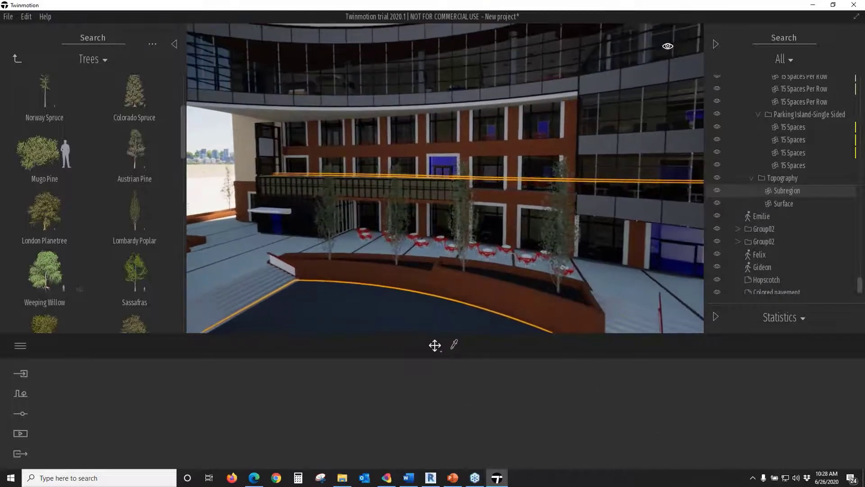
{"action": "middle_click_drag", "start_coordinate": [397, 272], "coordinate": [426, 244]}
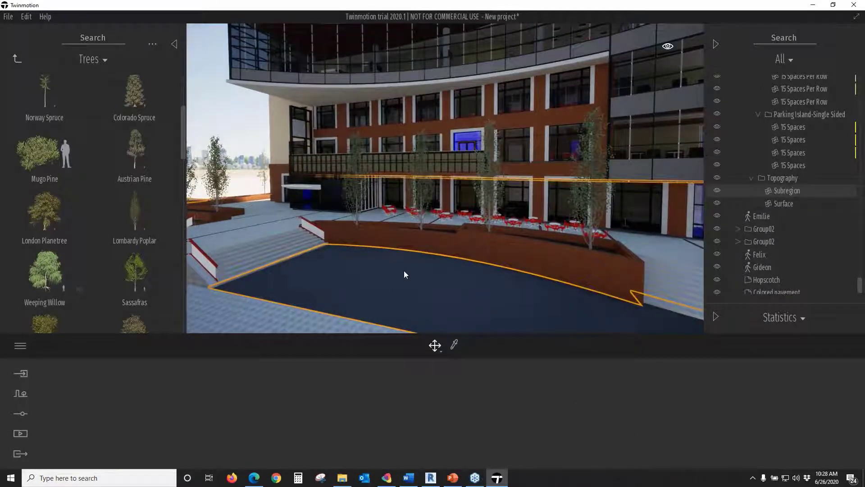
Clear the selection and examine the poplars in the brick planters around the entrance plaza and at the building's corner
{"action": "key", "text": "Escape"}
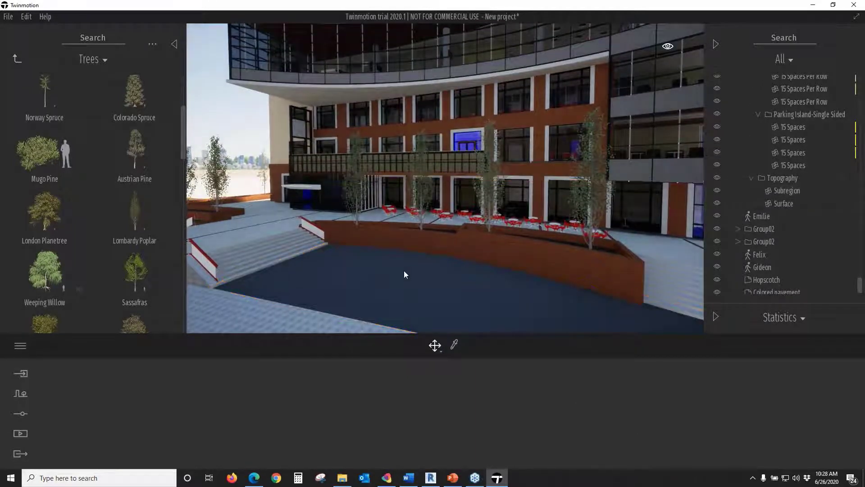
{"action": "scroll", "coordinate": [404, 273], "scroll_direction": "up", "scroll_amount": 3}
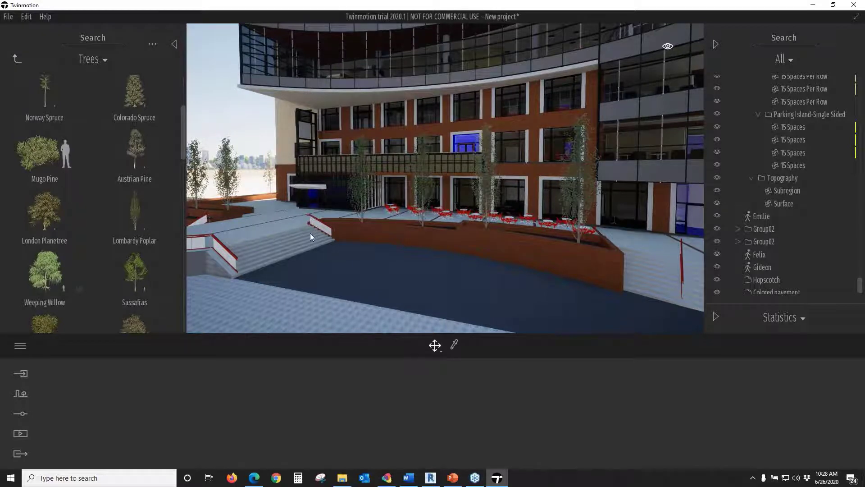
{"action": "middle_click_drag", "start_coordinate": [318, 236], "coordinate": [392, 299], "text": "shift"}
{"action": "scroll", "coordinate": [391, 299], "scroll_direction": "down", "scroll_amount": 2}
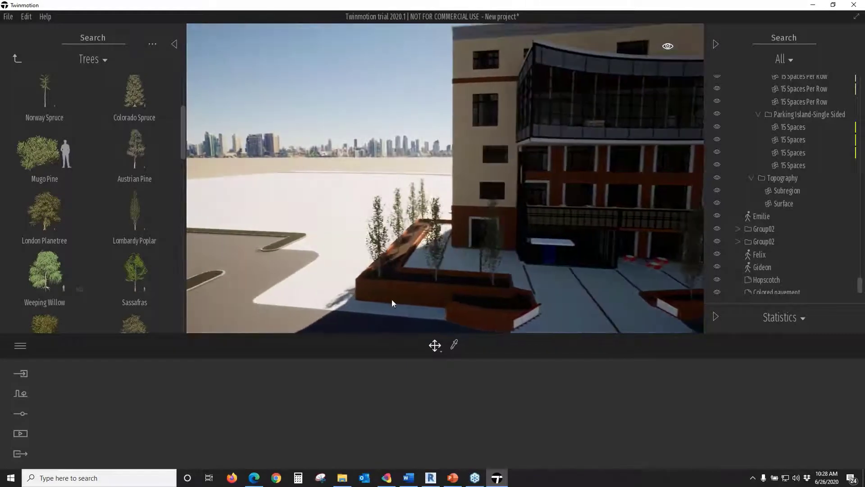
{"action": "scroll", "coordinate": [458, 304], "scroll_direction": "up", "scroll_amount": 2}
{"action": "middle_click_drag", "start_coordinate": [458, 303], "coordinate": [456, 259]}
{"action": "right_click_drag", "start_coordinate": [466, 302], "coordinate": [434, 304]}
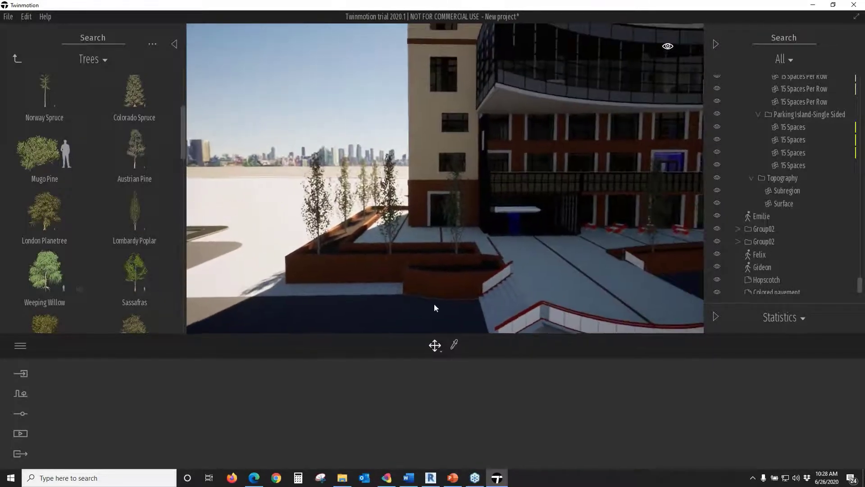
{"action": "scroll", "coordinate": [380, 313], "scroll_direction": "up", "scroll_amount": 5}
{"action": "middle_click_drag", "start_coordinate": [358, 321], "coordinate": [384, 304]}
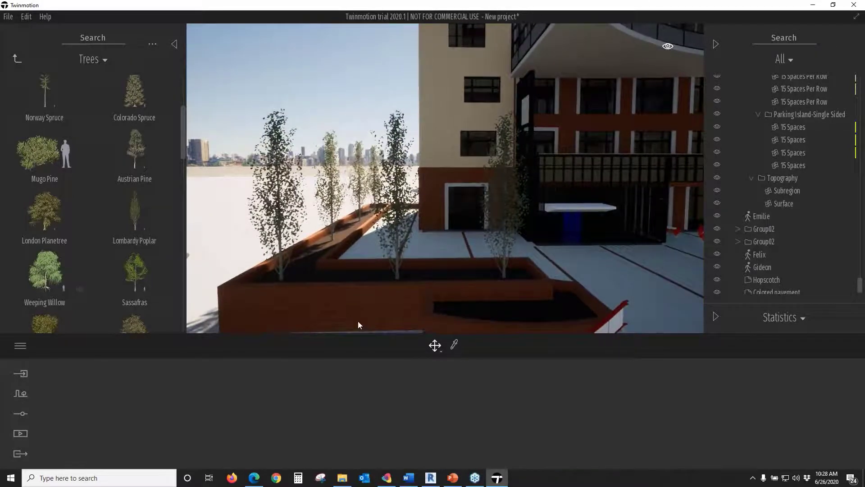
Scatter Ling Heather from the Grass and flowers collection over the soil surface of the L-shaped brick planter
{"action": "left_click", "coordinate": [19, 395]}
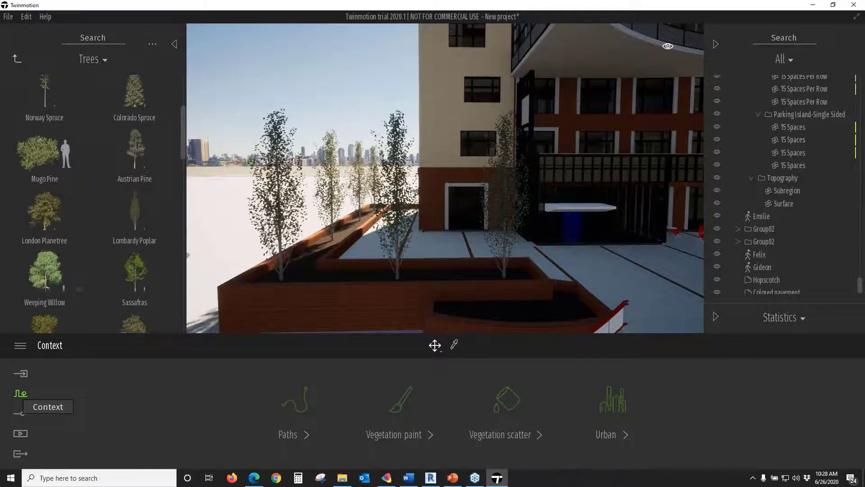
{"action": "left_click", "coordinate": [518, 412]}
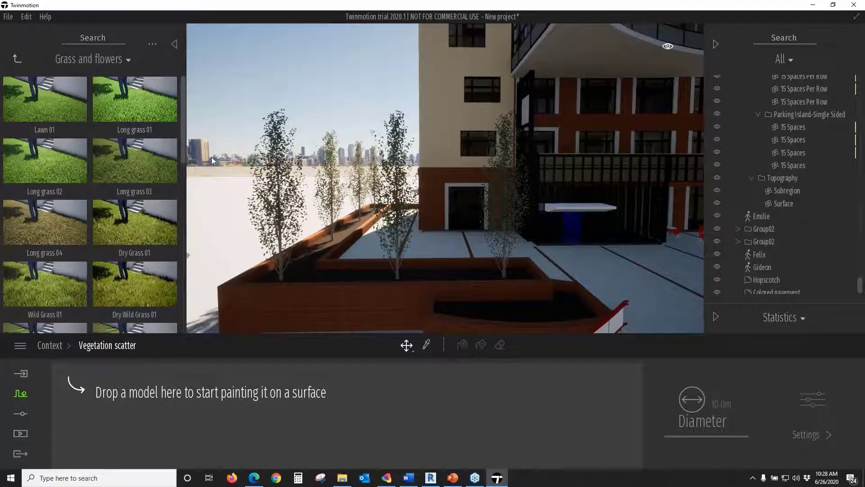
{"action": "scroll", "coordinate": [174, 160], "scroll_direction": "down", "scroll_amount": 10}
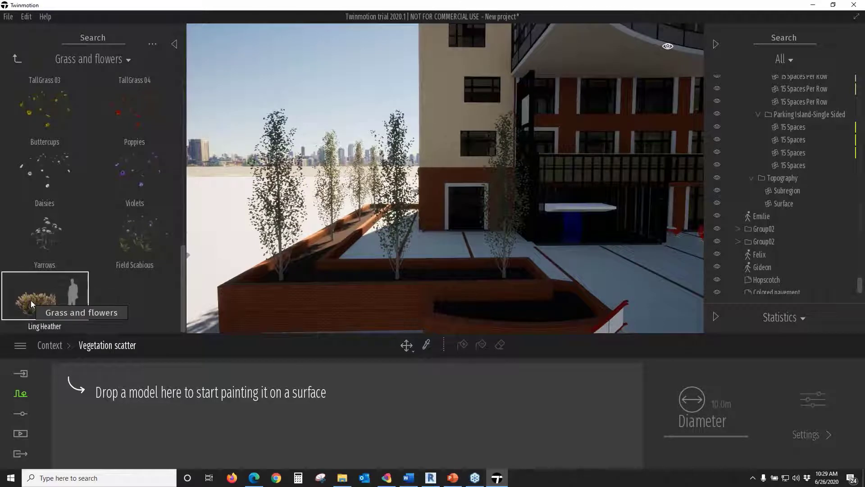
{"action": "left_click_drag", "start_coordinate": [34, 307], "coordinate": [85, 403]}
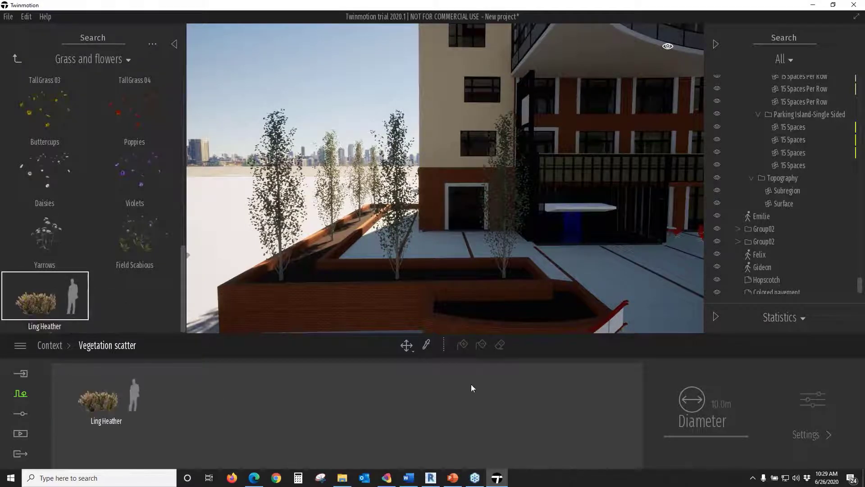
{"action": "left_click", "coordinate": [91, 399]}
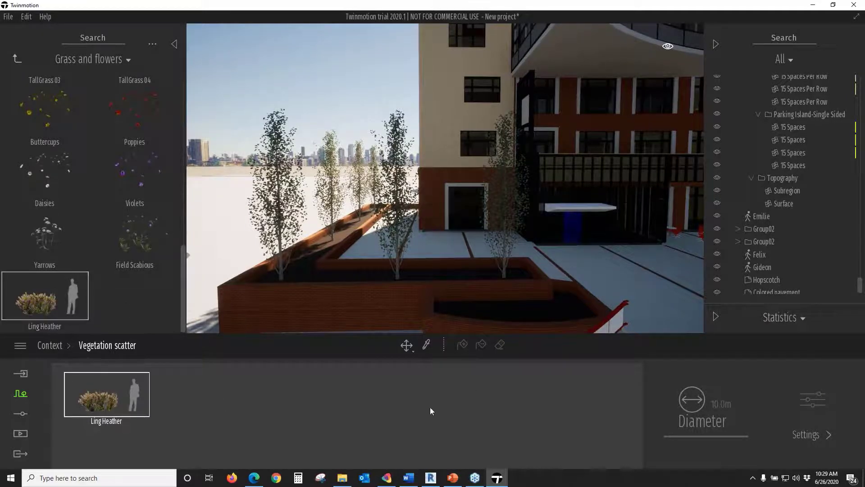
{"action": "left_click", "coordinate": [460, 345]}
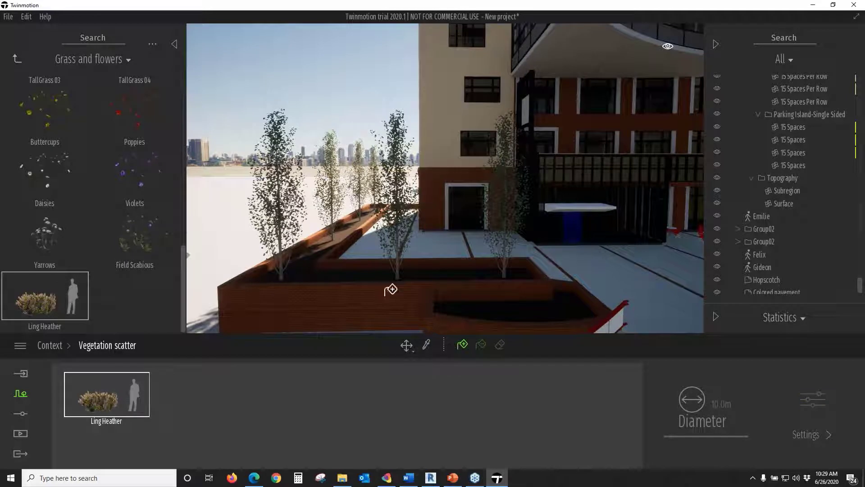
{"action": "left_click", "coordinate": [362, 270]}
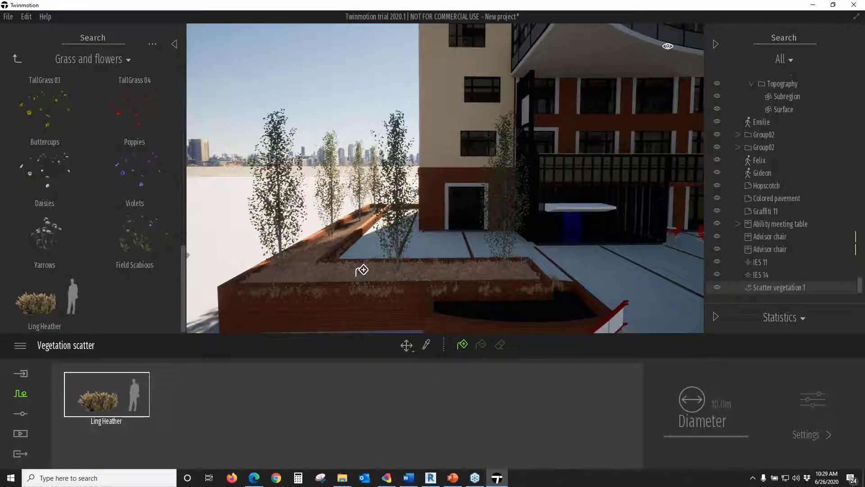
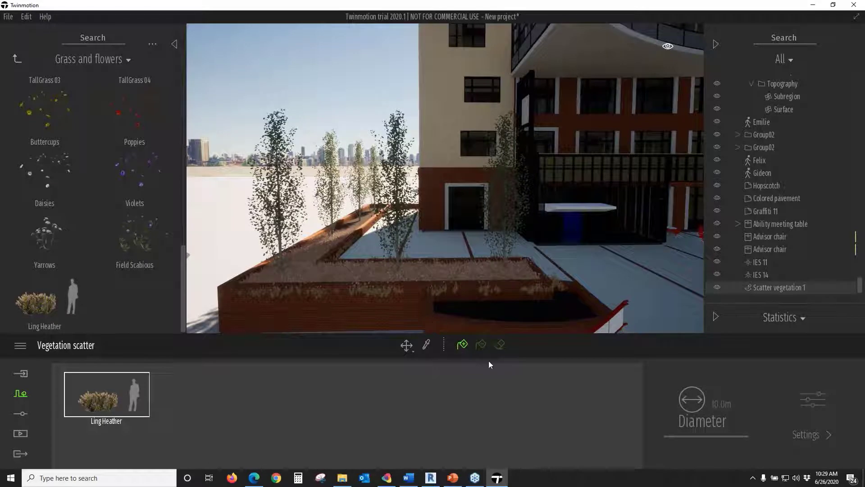
Erase the excess Ling Heather along the planter's outer wall and entrance-side end with a 3.3 m diameter vegetation eraser
{"action": "left_click", "coordinate": [495, 346]}
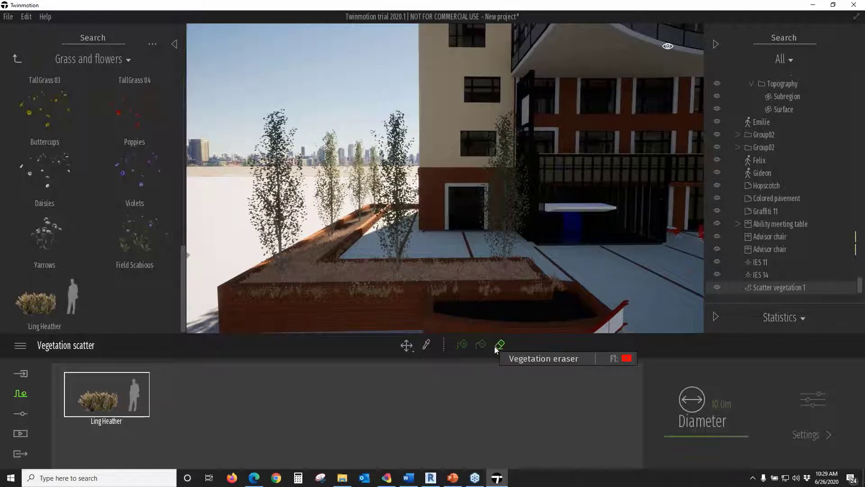
{"action": "mouse_move", "coordinate": [723, 438]}
{"action": "left_mouse_down"}
{"action": "mouse_move", "coordinate": [730, 428]}
{"action": "mouse_move", "coordinate": [715, 447]}
{"action": "left_mouse_up"}
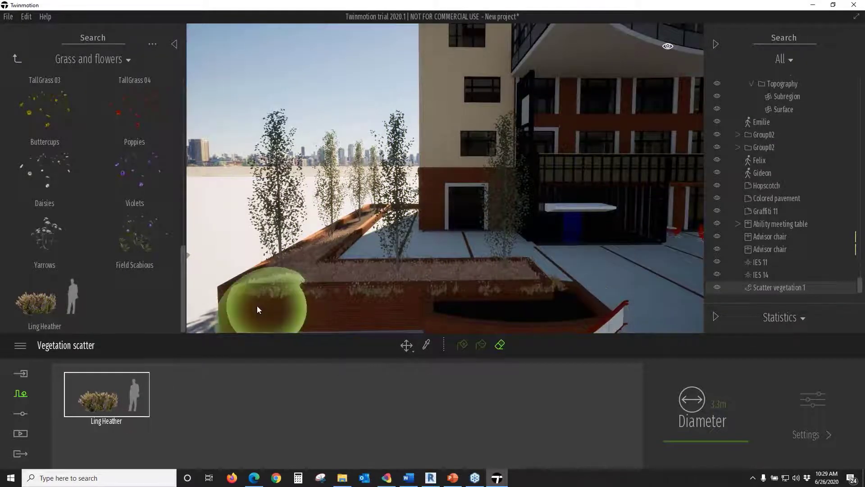
{"action": "mouse_move", "coordinate": [257, 306]}
{"action": "left_mouse_down"}
{"action": "mouse_move", "coordinate": [618, 271]}
{"action": "mouse_move", "coordinate": [576, 232]}
{"action": "left_mouse_up"}
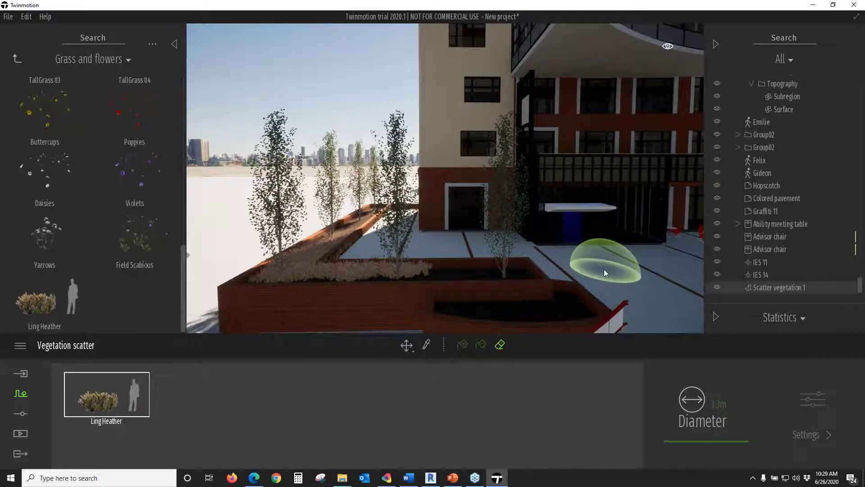
{"action": "key", "text": "Escape"}
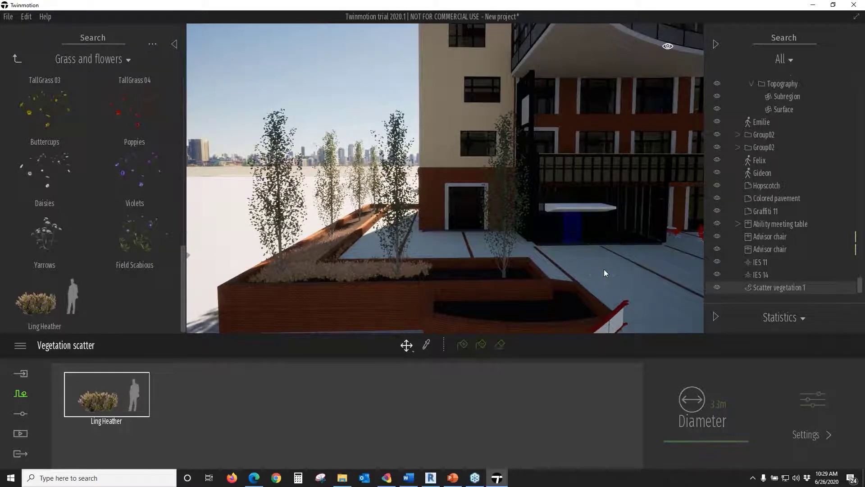
Replace the Umgebung - Verbundpflaster paving in front of the building with the Grass 1 material from the Nature ground materials
{"action": "scroll", "coordinate": [503, 279], "scroll_direction": "down", "scroll_amount": 6}
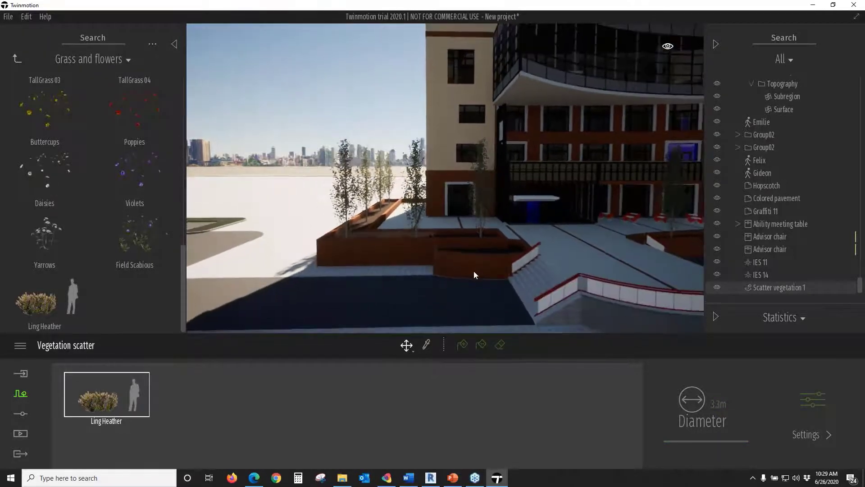
{"action": "middle_click_drag", "start_coordinate": [472, 274], "coordinate": [420, 226]}
{"action": "right_click_drag", "start_coordinate": [471, 274], "coordinate": [531, 276]}
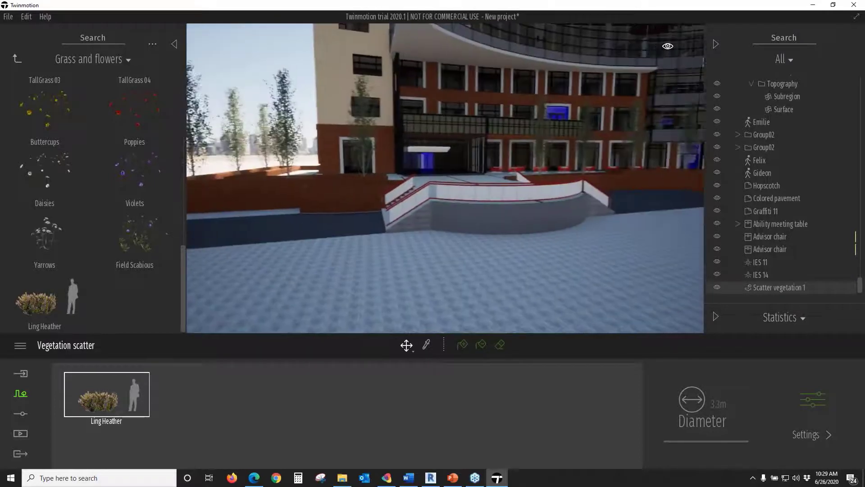
{"action": "right_click_drag", "start_coordinate": [475, 245], "coordinate": [460, 234]}
{"action": "scroll", "coordinate": [475, 244], "scroll_direction": "down", "scroll_amount": 3}
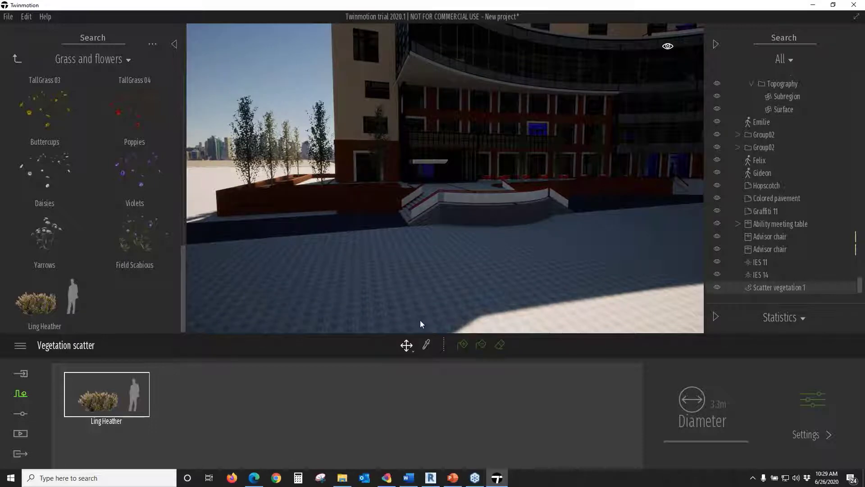
{"action": "left_click", "coordinate": [426, 344]}
{"action": "left_click", "coordinate": [448, 283]}
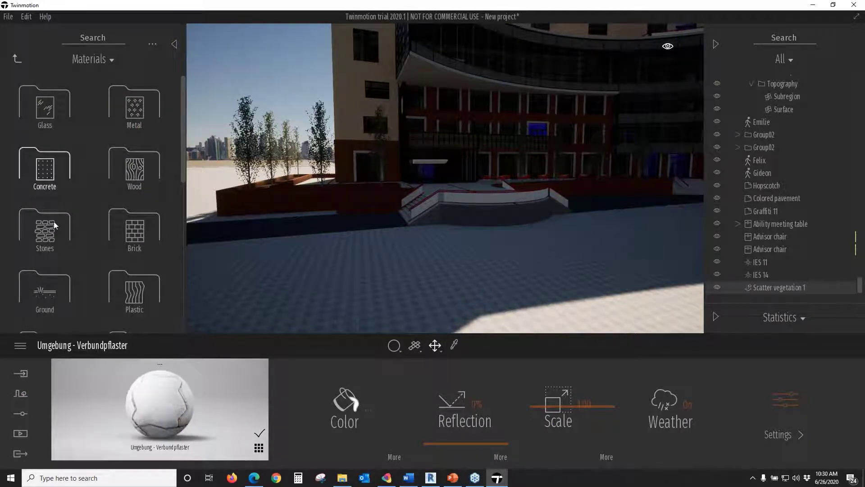
{"action": "left_click", "coordinate": [43, 293]}
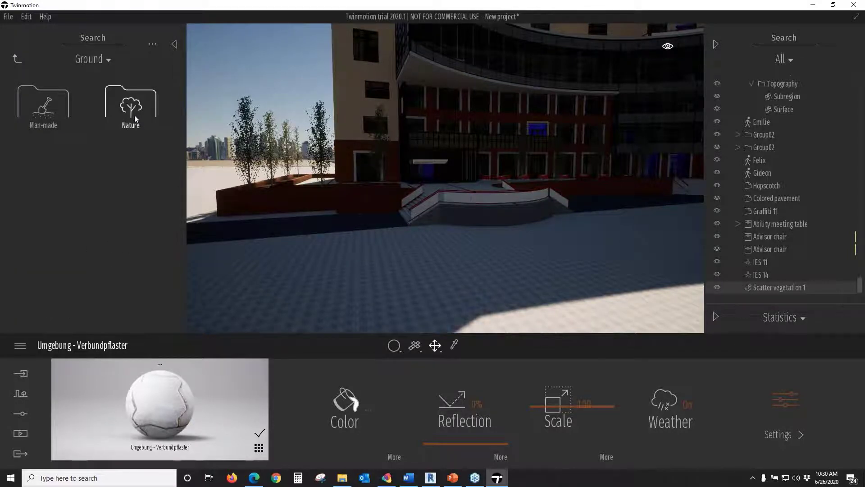
{"action": "left_click", "coordinate": [134, 115]}
{"action": "mouse_move", "coordinate": [43, 103]}
{"action": "left_click_drag", "start_coordinate": [43, 103], "coordinate": [380, 281]}
Adjust the time of day to bring the front lawn and entrance steps out of the building's shadow
{"action": "right_click_drag", "start_coordinate": [375, 273], "coordinate": [432, 273]}
{"action": "middle_click_drag", "start_coordinate": [376, 273], "coordinate": [419, 273]}
{"action": "middle_click_drag", "start_coordinate": [373, 256], "coordinate": [410, 270]}
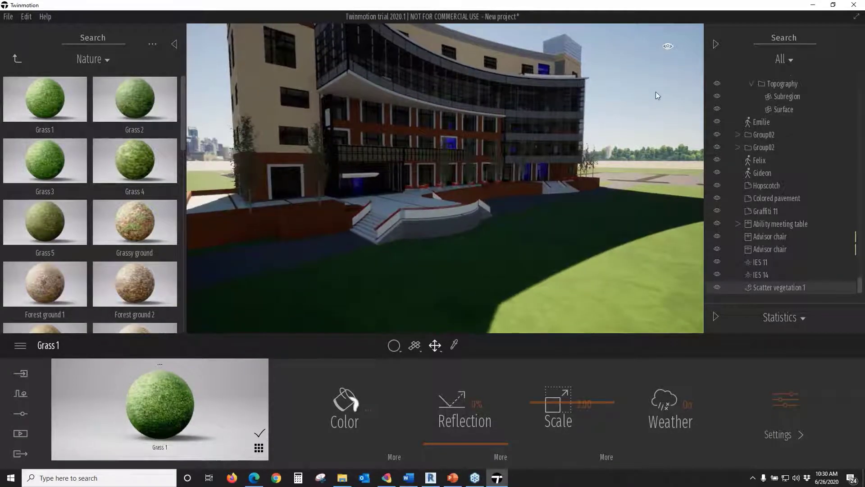
{"action": "mouse_move", "coordinate": [668, 48]}
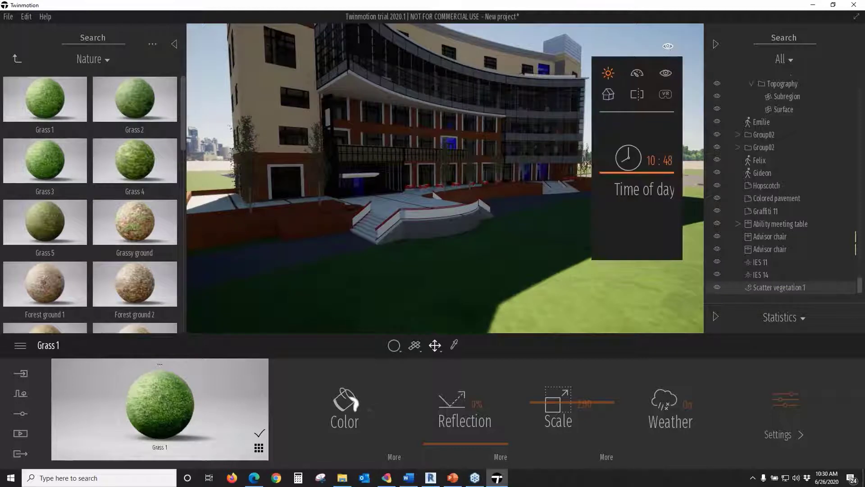
{"action": "left_click_drag", "start_coordinate": [650, 178], "coordinate": [662, 183]}
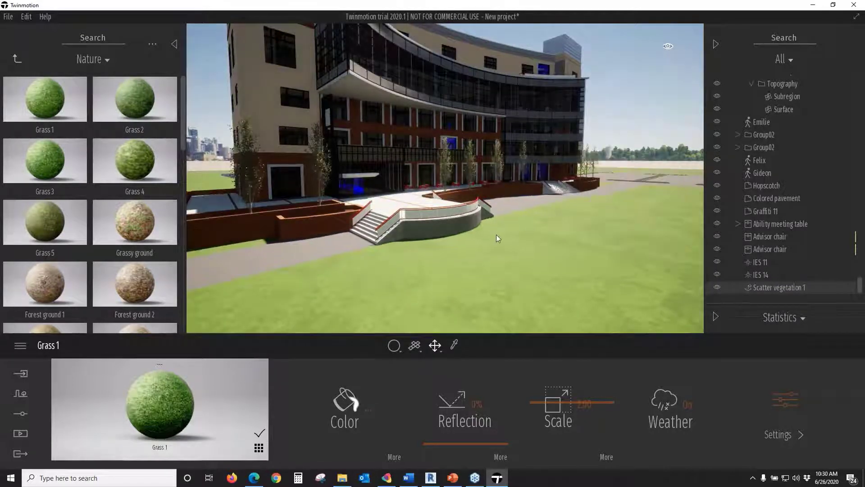
{"action": "middle_click_drag", "start_coordinate": [496, 239], "coordinate": [448, 228]}
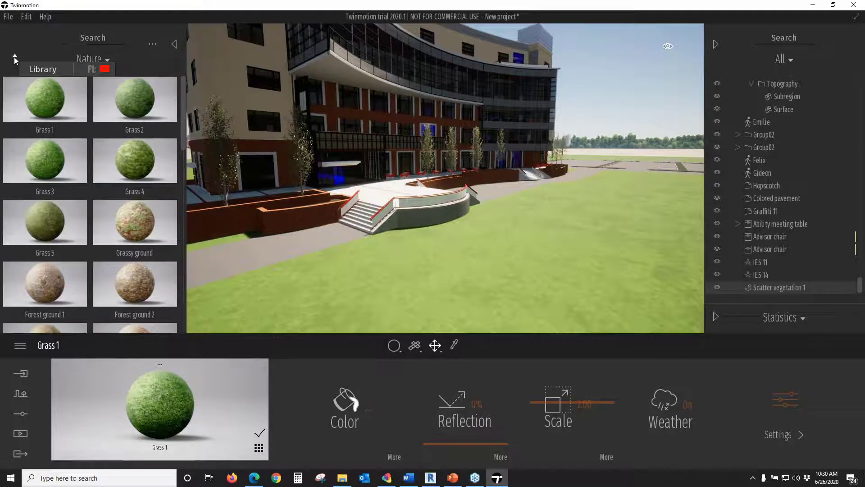
Place a Sweet Birch from the Trees collection on the front lawn and reduce its age to make it smaller
{"action": "left_click", "coordinate": [99, 59]}
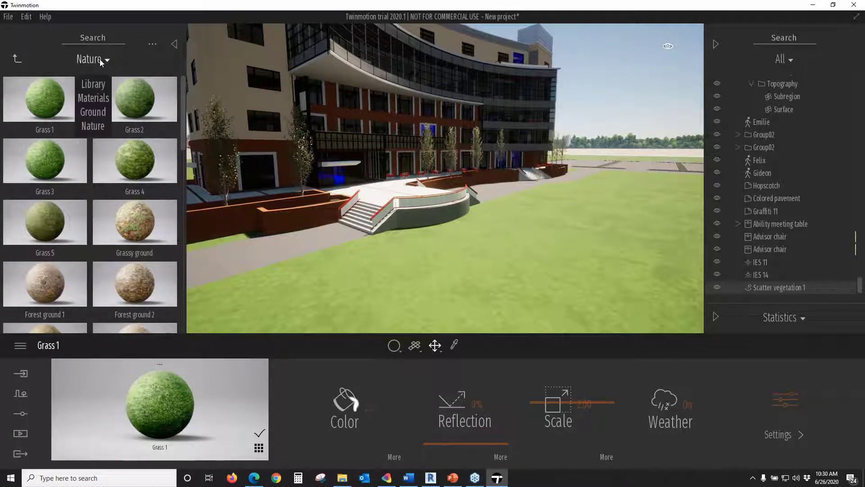
{"action": "left_click", "coordinate": [90, 98]}
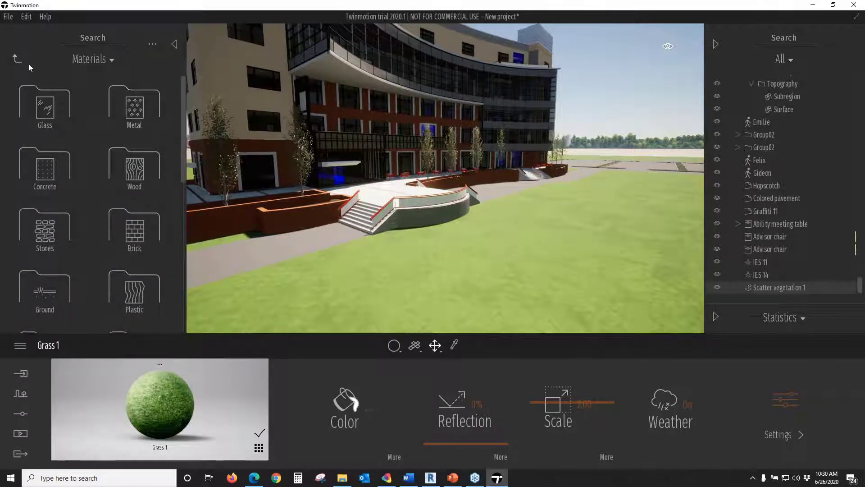
{"action": "left_click", "coordinate": [18, 59]}
{"action": "left_click", "coordinate": [122, 123]}
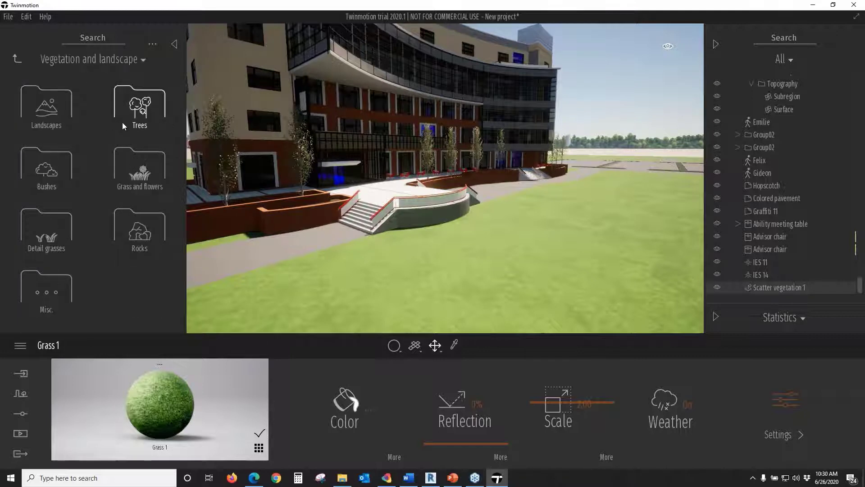
{"action": "left_click", "coordinate": [133, 115]}
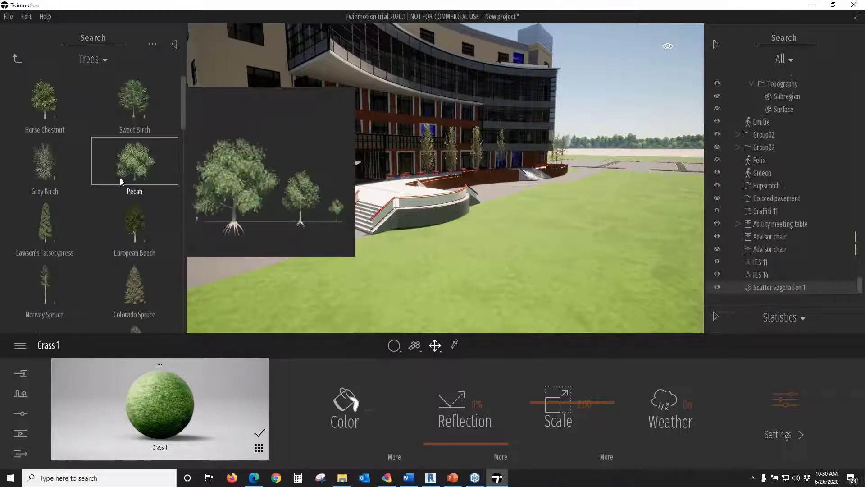
{"action": "left_click_drag", "start_coordinate": [142, 105], "coordinate": [561, 230]}
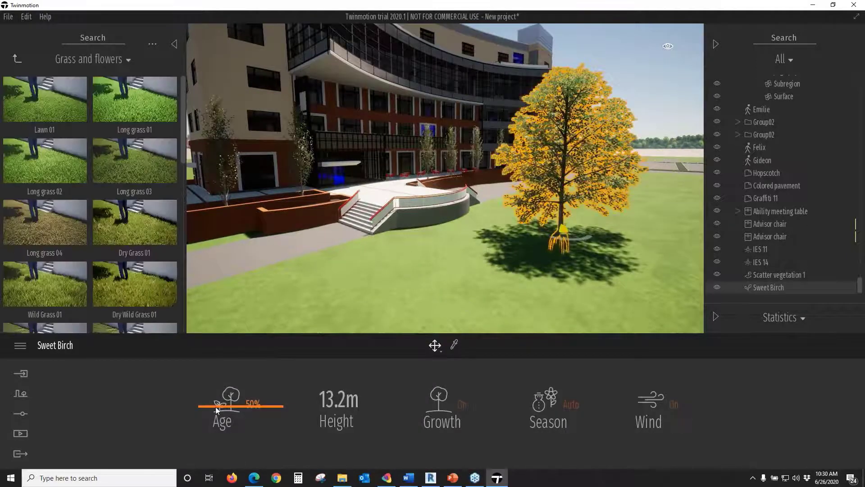
{"action": "left_click_drag", "start_coordinate": [215, 406], "coordinate": [229, 444]}
{"action": "left_click", "coordinate": [337, 309]}
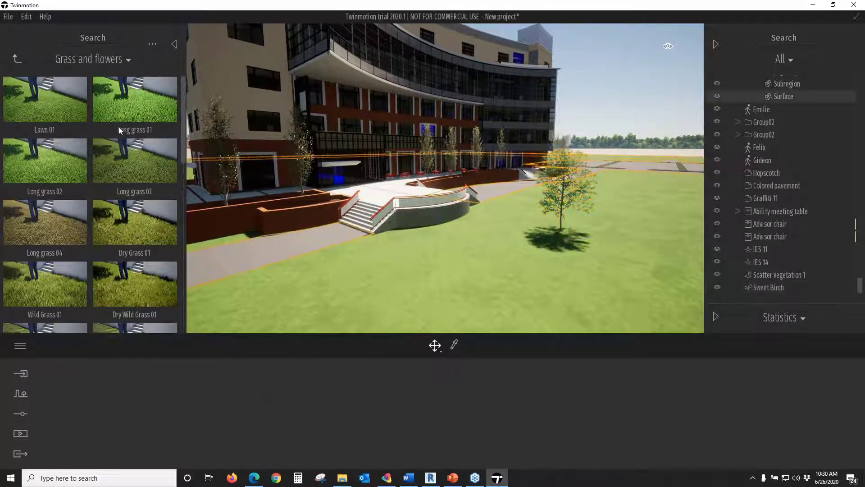
Place a second Sweet Birch from the Trees collection on the front lawn and set its age to 0%
{"action": "mouse_move", "coordinate": [162, 189]}
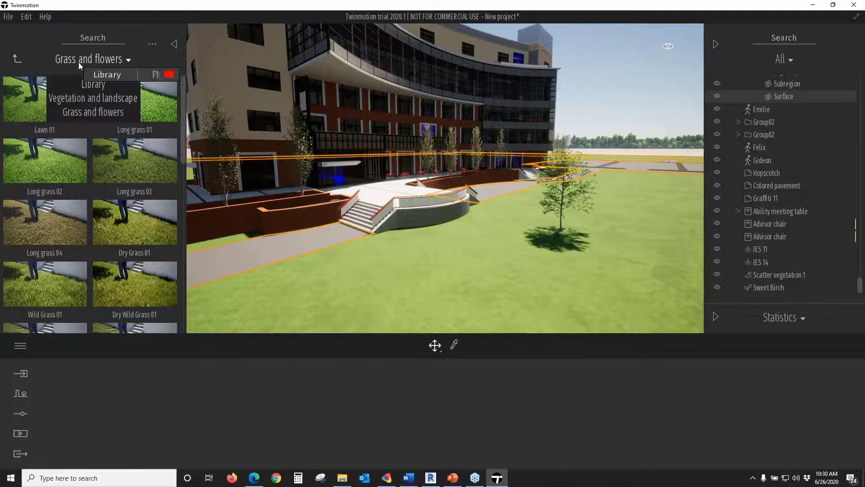
{"action": "left_click", "coordinate": [86, 99]}
{"action": "left_click", "coordinate": [136, 102]}
{"action": "mouse_move", "coordinate": [143, 91]}
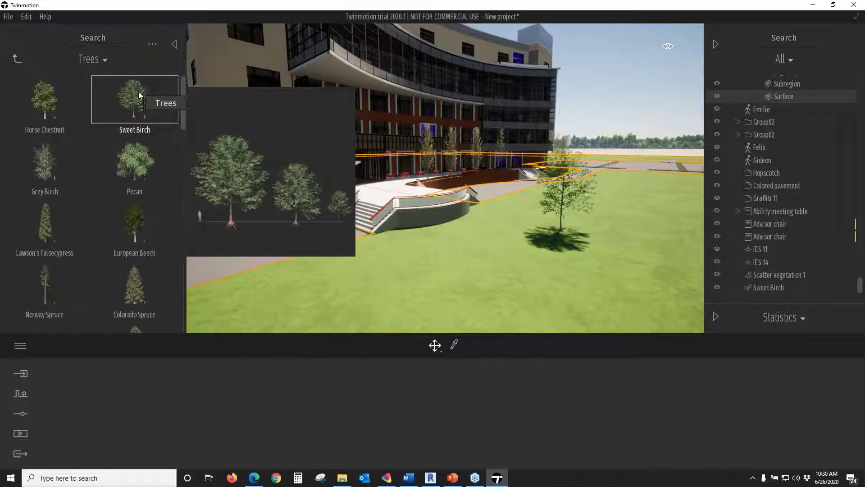
{"action": "left_click_drag", "start_coordinate": [139, 91], "coordinate": [488, 274]}
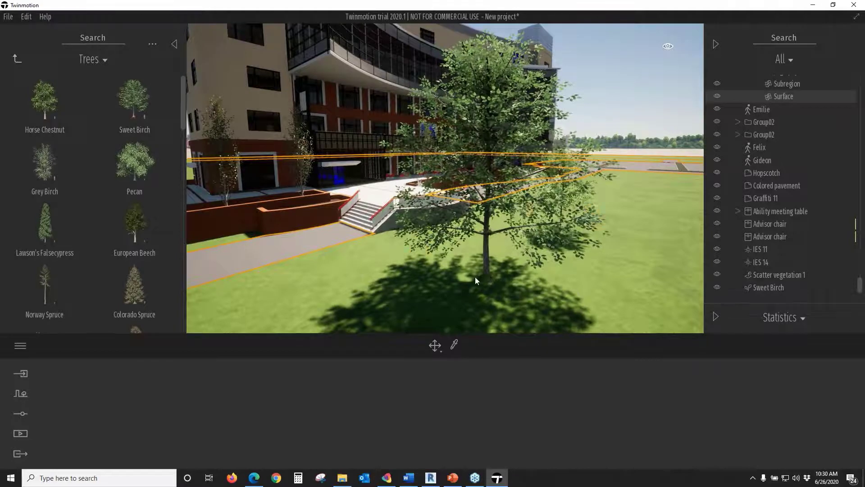
{"action": "left_click_drag", "start_coordinate": [244, 405], "coordinate": [253, 447]}
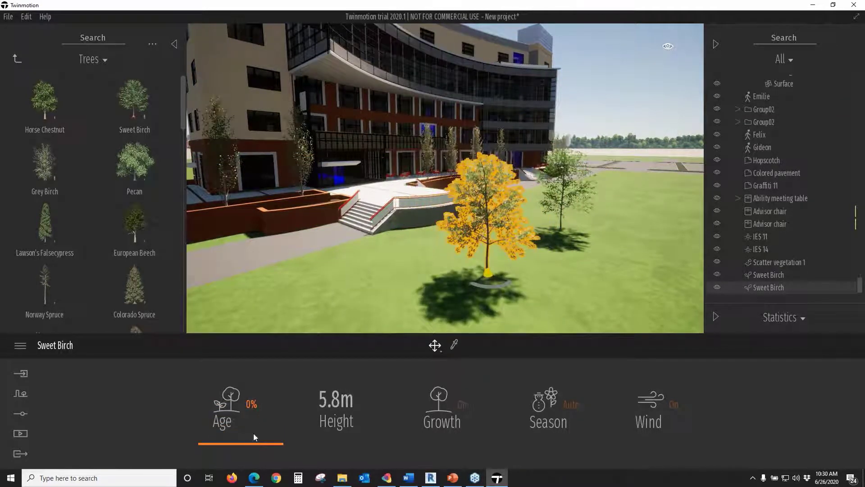
{"action": "left_click", "coordinate": [388, 286]}
Set up Vegetation paint with Horse Chestnut, Sweet Birch, Grey Birch, Pecan and European Beech as the trees to paint
{"action": "middle_click_drag", "start_coordinate": [392, 287], "coordinate": [364, 281]}
{"action": "scroll", "coordinate": [392, 286], "scroll_direction": "down", "scroll_amount": 2}
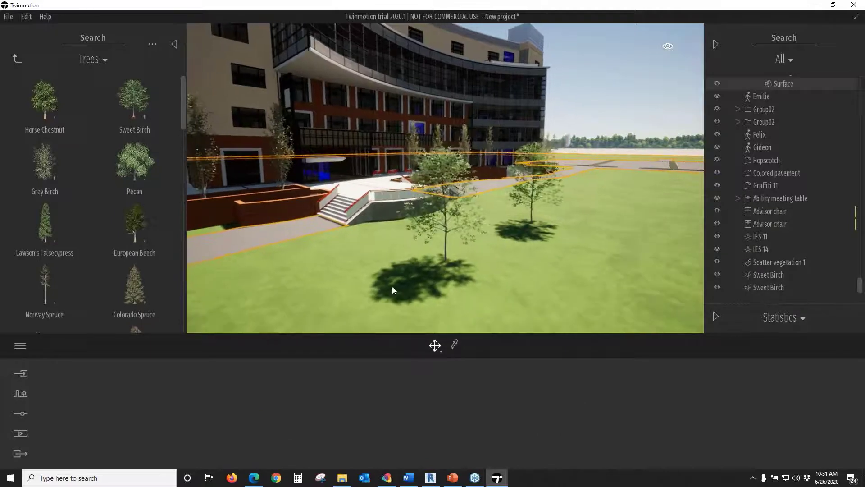
{"action": "scroll", "coordinate": [397, 280], "scroll_direction": "down", "scroll_amount": 1}
{"action": "scroll", "coordinate": [401, 276], "scroll_direction": "down", "scroll_amount": 6}
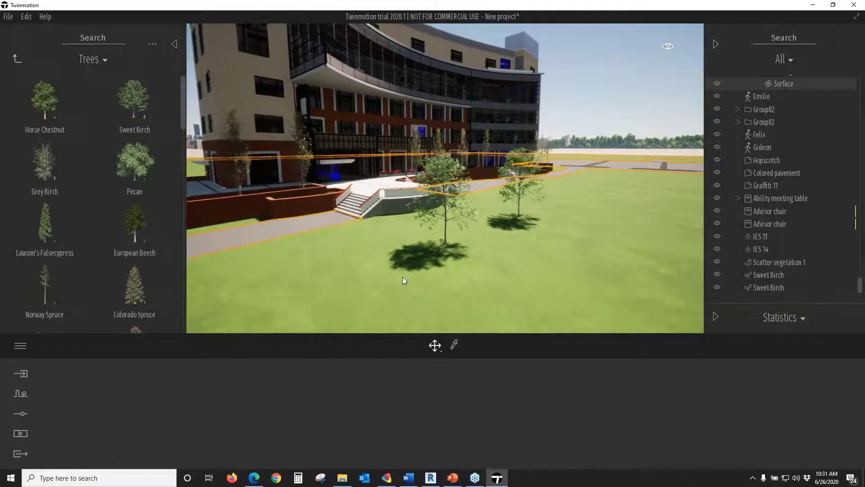
{"action": "scroll", "coordinate": [410, 253], "scroll_direction": "down", "scroll_amount": 8}
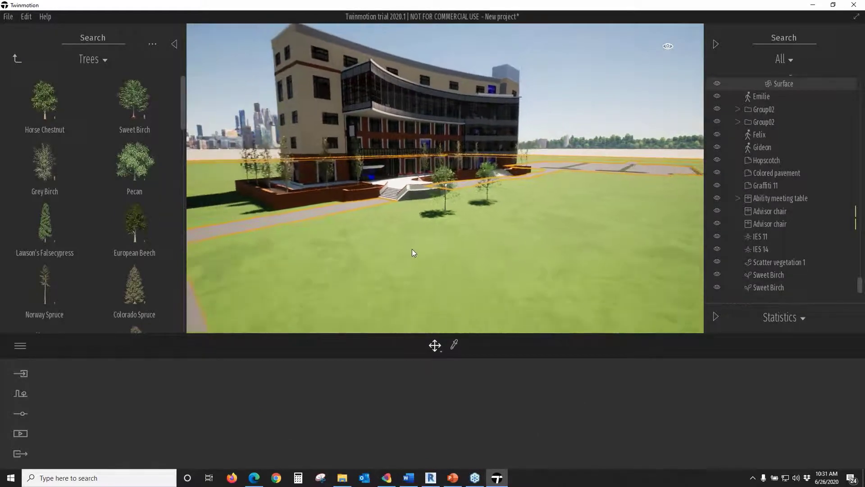
{"action": "middle_click_drag", "start_coordinate": [427, 247], "coordinate": [426, 254]}
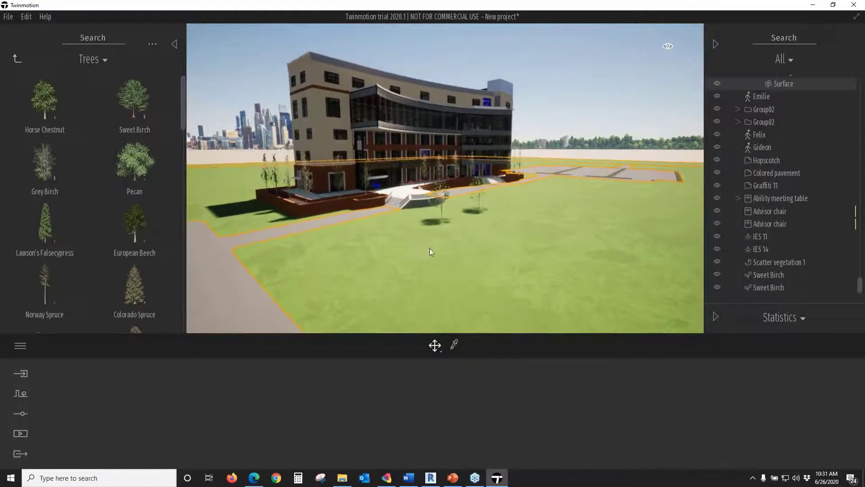
{"action": "middle_click_drag", "start_coordinate": [501, 223], "coordinate": [476, 244]}
{"action": "scroll", "coordinate": [520, 225], "scroll_direction": "down", "scroll_amount": 2}
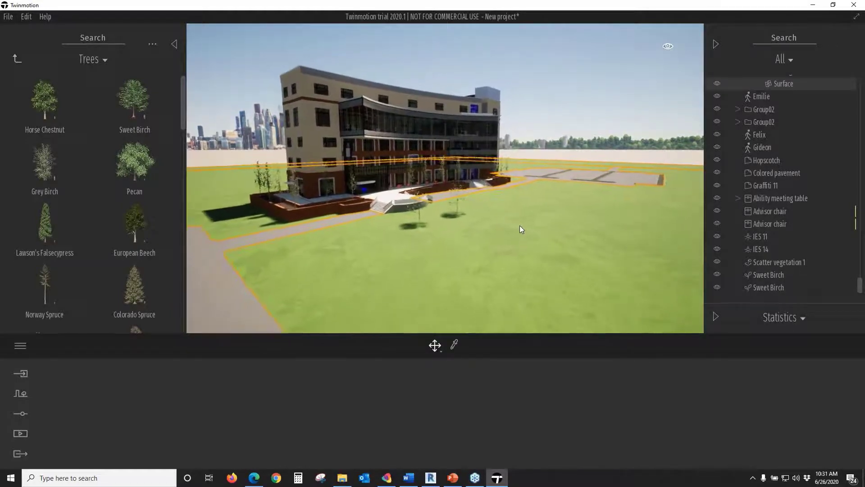
{"action": "middle_click_drag", "start_coordinate": [520, 226], "coordinate": [372, 248]}
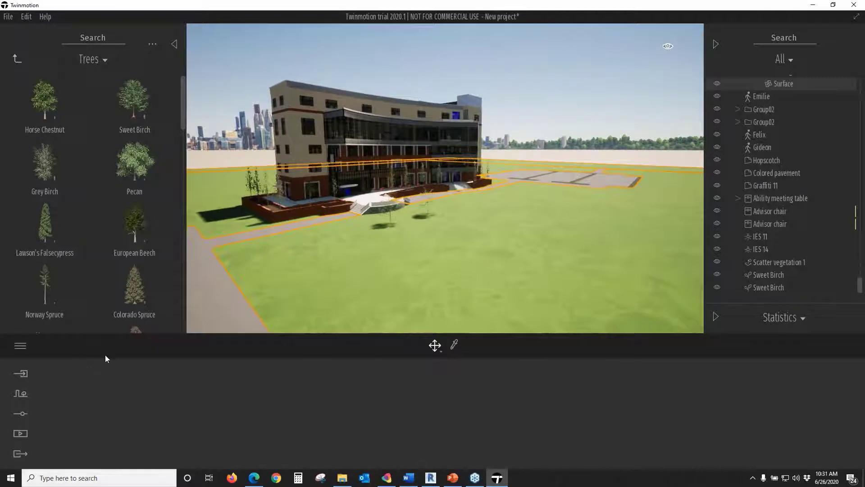
{"action": "left_click", "coordinate": [22, 395]}
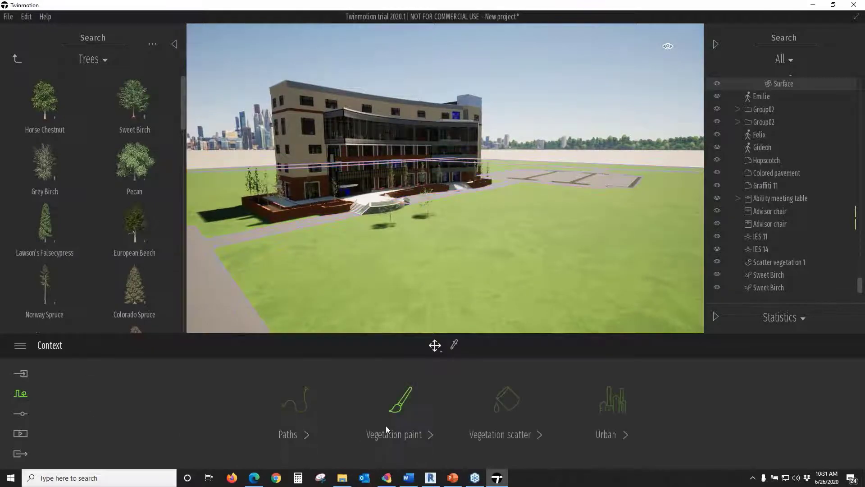
{"action": "left_click", "coordinate": [403, 407]}
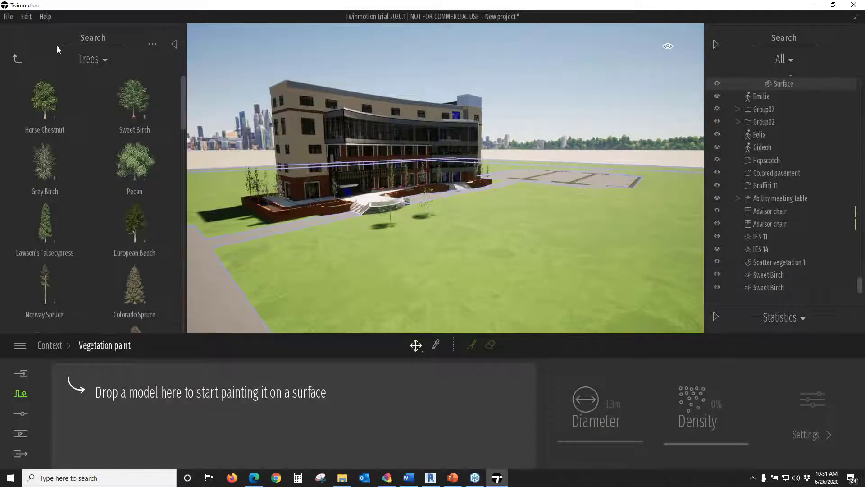
{"action": "mouse_move", "coordinate": [45, 95]}
{"action": "left_mouse_down"}
{"action": "mouse_move", "coordinate": [100, 350]}
{"action": "mouse_move", "coordinate": [103, 396]}
{"action": "left_mouse_up"}
{"action": "left_click_drag", "start_coordinate": [145, 115], "coordinate": [265, 423]}
{"action": "mouse_move", "coordinate": [196, 271]}
{"action": "left_mouse_down"}
{"action": "mouse_move", "coordinate": [400, 451]}
{"action": "mouse_move", "coordinate": [316, 387]}
{"action": "left_mouse_up"}
{"action": "left_click_drag", "start_coordinate": [128, 157], "coordinate": [336, 401]}
{"action": "mouse_move", "coordinate": [139, 213]}
{"action": "left_mouse_down"}
{"action": "mouse_move", "coordinate": [213, 281]}
{"action": "mouse_move", "coordinate": [425, 408]}
{"action": "left_mouse_up"}
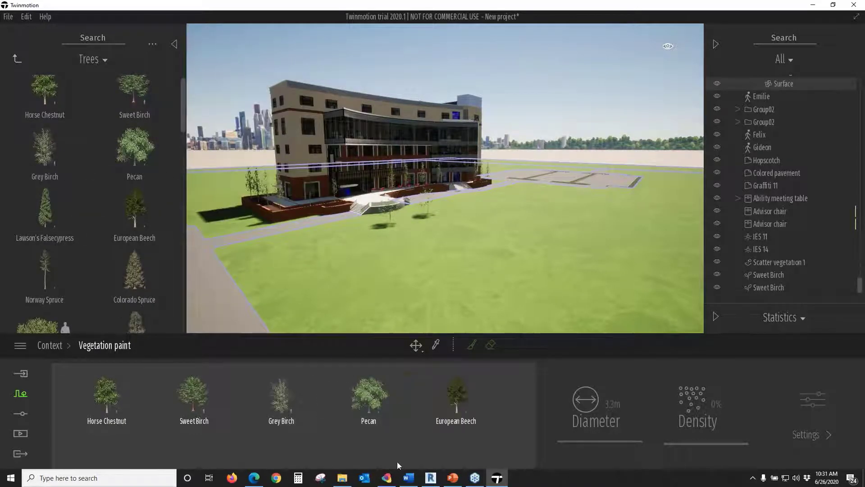
Set the vegetation brush diameter to 9.3 m and paint the five tree species across the front lawn towards the far parking lot
{"action": "left_click", "coordinate": [470, 346]}
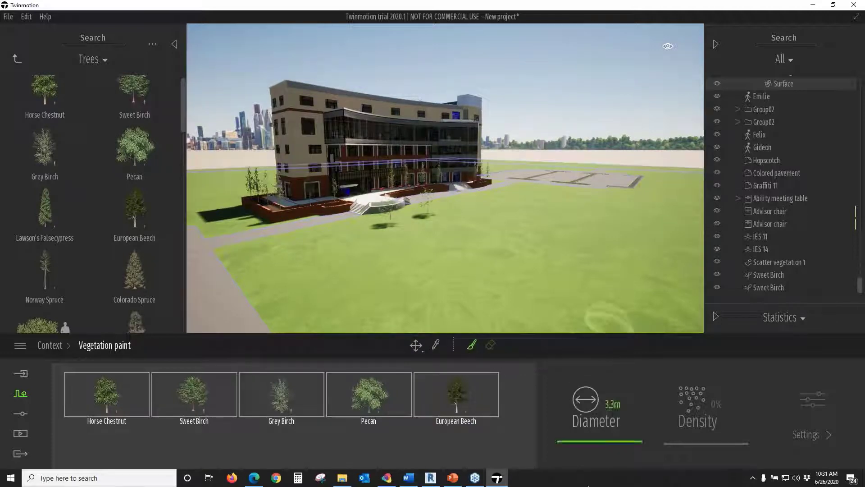
{"action": "left_click_drag", "start_coordinate": [575, 442], "coordinate": [617, 441]}
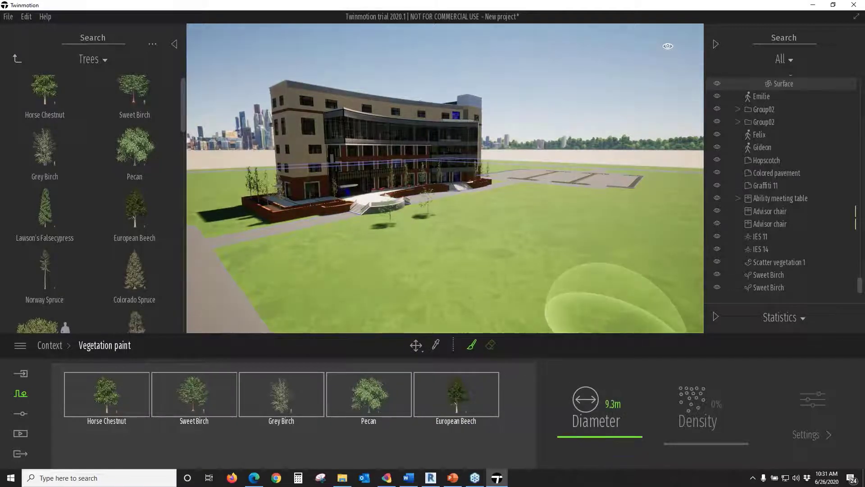
{"action": "scroll", "coordinate": [487, 285], "scroll_direction": "down", "scroll_amount": 4}
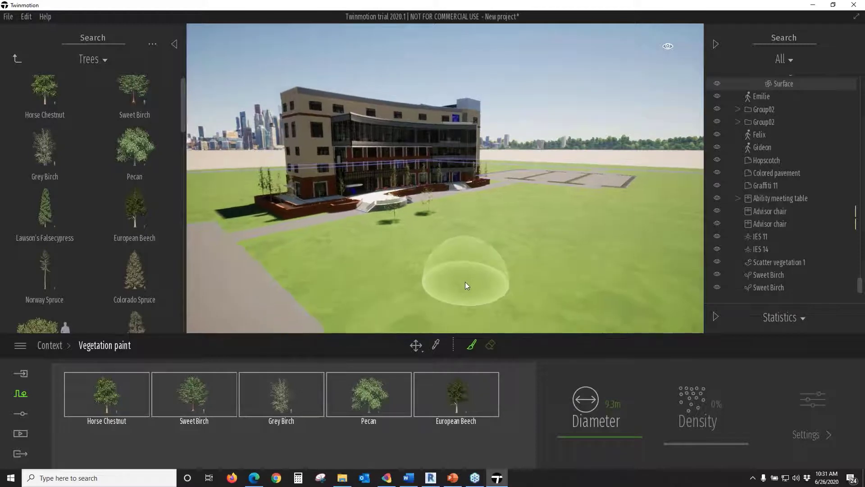
{"action": "mouse_move", "coordinate": [461, 287]}
{"action": "left_mouse_down"}
{"action": "mouse_move", "coordinate": [648, 226]}
{"action": "mouse_move", "coordinate": [668, 182]}
{"action": "left_mouse_up"}
{"action": "middle_click_drag", "start_coordinate": [667, 185], "coordinate": [556, 282]}
{"action": "mouse_move", "coordinate": [555, 282]}
{"action": "left_mouse_down"}
{"action": "mouse_move", "coordinate": [634, 245]}
{"action": "mouse_move", "coordinate": [653, 205]}
{"action": "mouse_move", "coordinate": [637, 180]}
{"action": "left_mouse_up"}
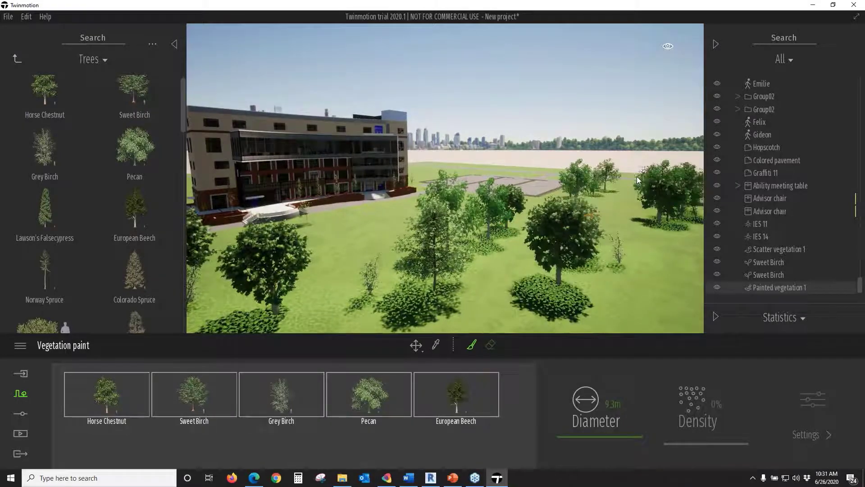
Paint another cluster of mixed trees on the open lawn in the foreground and finish painting
{"action": "scroll", "coordinate": [618, 284], "scroll_direction": "down", "scroll_amount": 4}
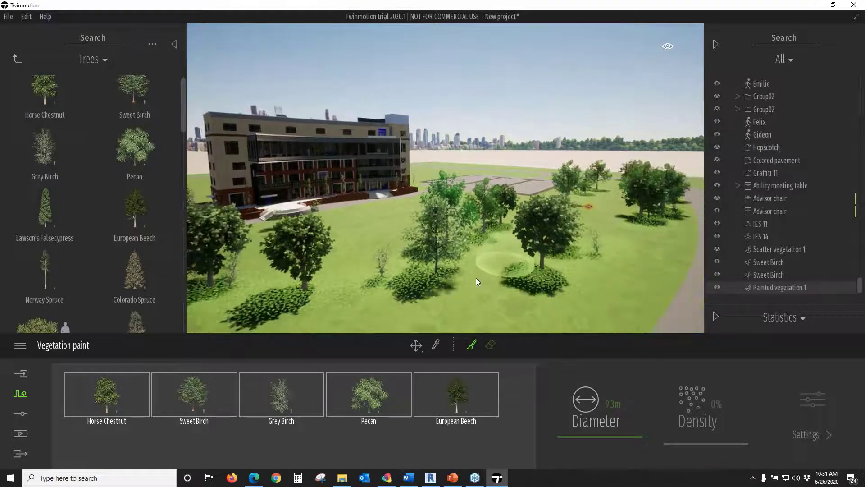
{"action": "scroll", "coordinate": [476, 277], "scroll_direction": "down", "scroll_amount": 5}
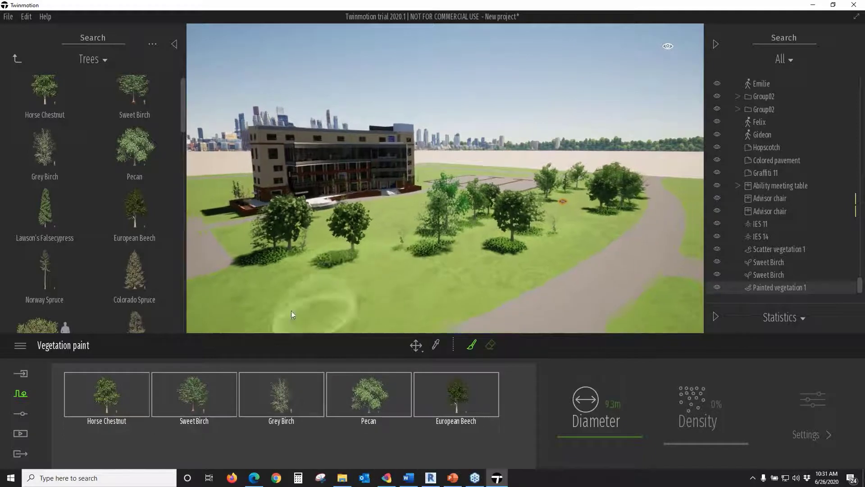
{"action": "mouse_move", "coordinate": [278, 293]}
{"action": "left_mouse_down"}
{"action": "mouse_move", "coordinate": [356, 303]}
{"action": "mouse_move", "coordinate": [397, 289]}
{"action": "left_mouse_up"}
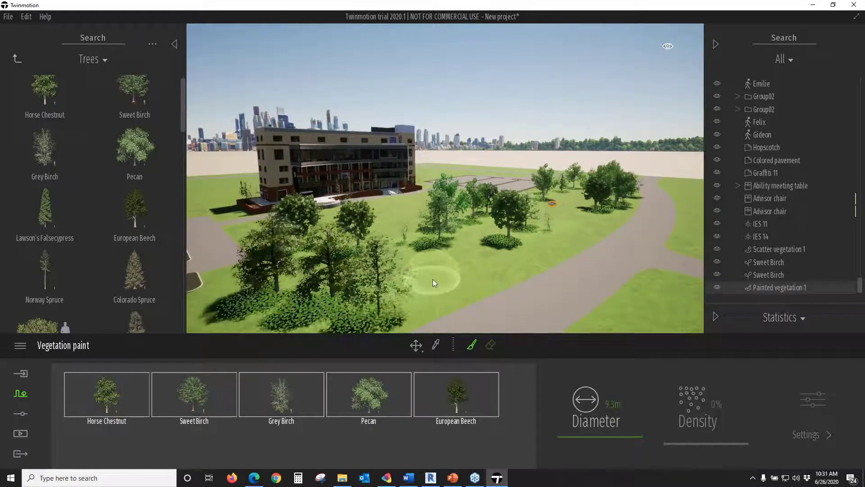
{"action": "key", "text": "Escape"}
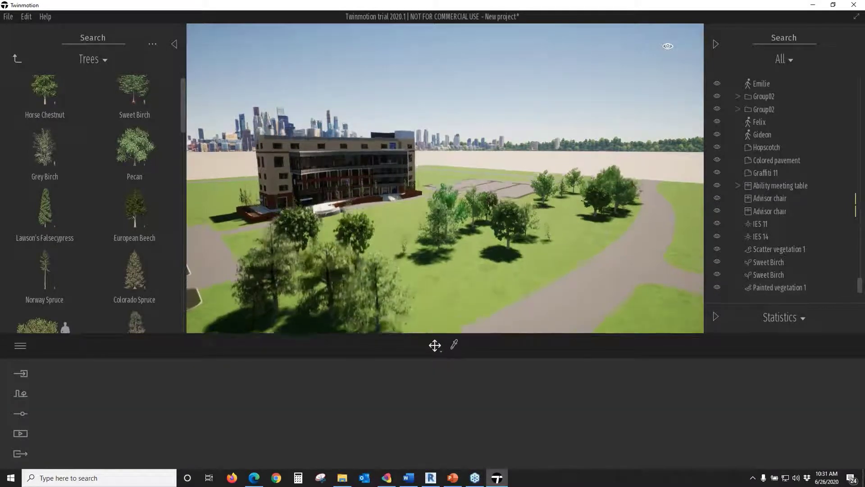
Examine the painted trees around the site and check which species the painted vegetation contains
{"action": "middle_click_drag", "start_coordinate": [443, 268], "coordinate": [442, 283]}
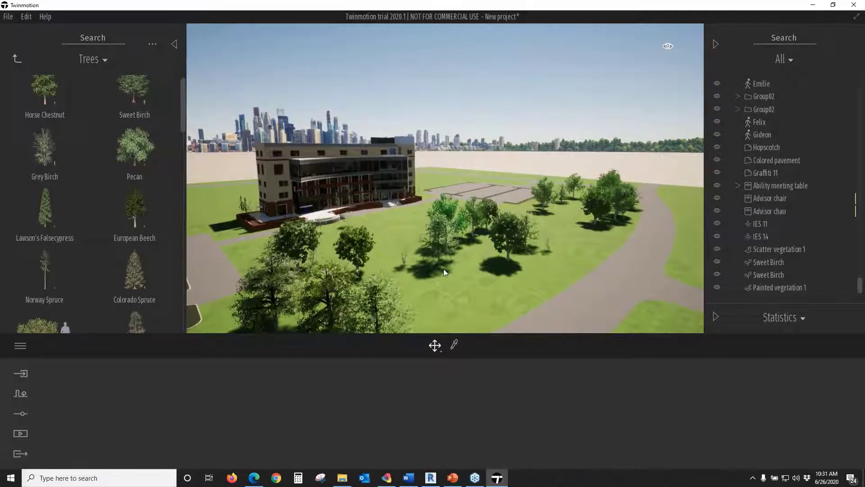
{"action": "right_click_drag", "start_coordinate": [445, 272], "coordinate": [423, 272]}
{"action": "scroll", "coordinate": [445, 273], "scroll_direction": "down", "scroll_amount": 3}
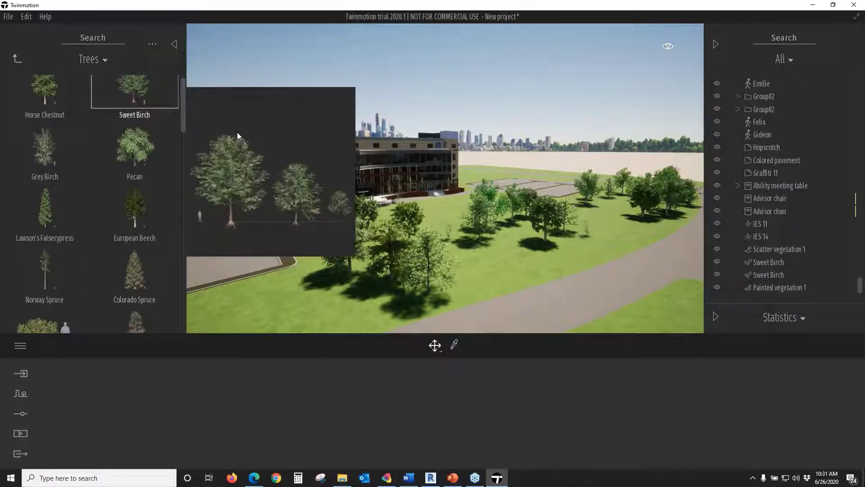
{"action": "left_click", "coordinate": [402, 224]}
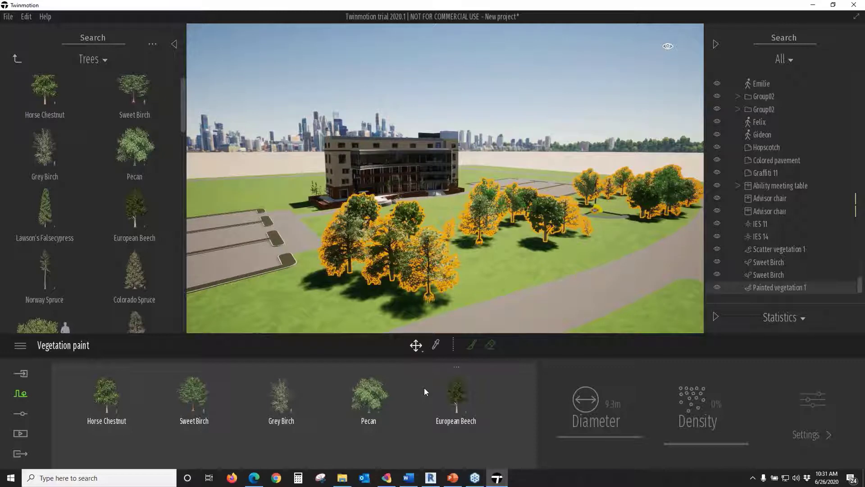
{"action": "left_click", "coordinate": [545, 196]}
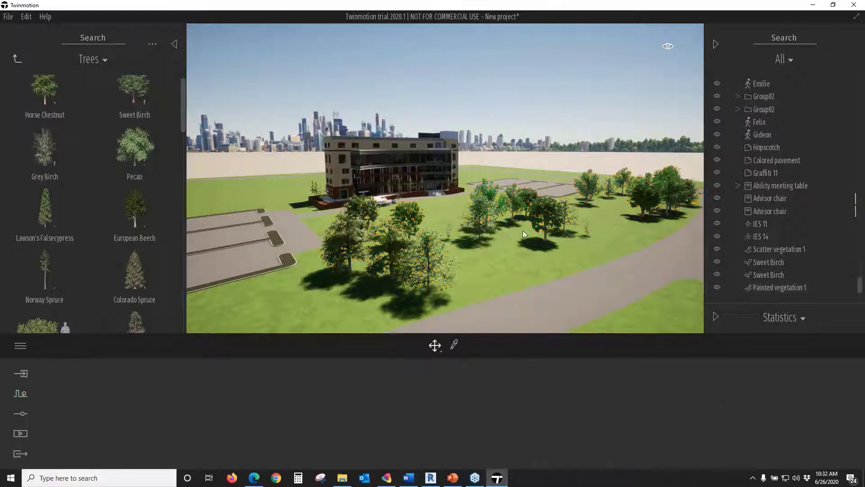
{"action": "middle_click_drag", "start_coordinate": [491, 241], "coordinate": [472, 268]}
{"action": "right_click_drag", "start_coordinate": [490, 241], "coordinate": [476, 249]}
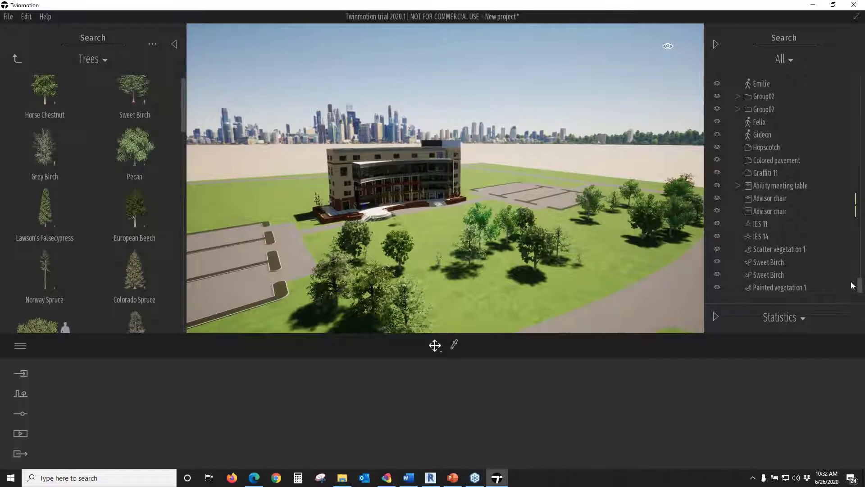
Hide the Starting Ground and add the Flat landscape from the Vegetation and landscape library around the site
{"action": "left_click_drag", "start_coordinate": [859, 288], "coordinate": [842, 81]}
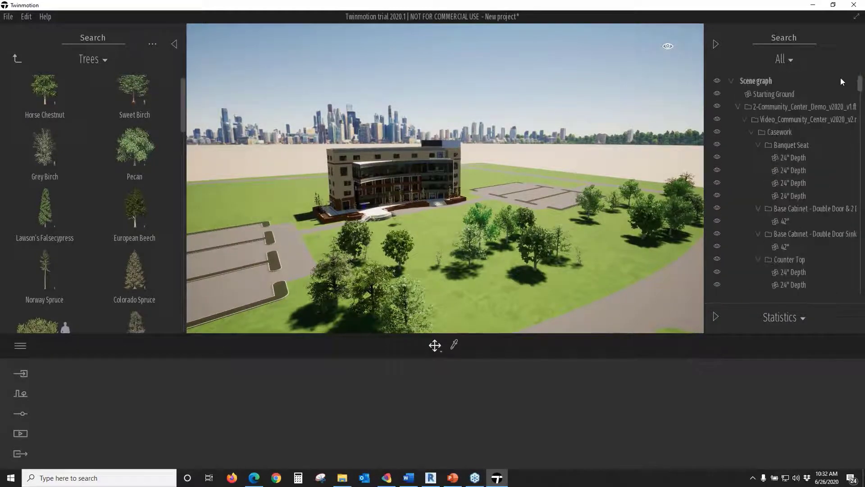
{"action": "left_click", "coordinate": [717, 95]}
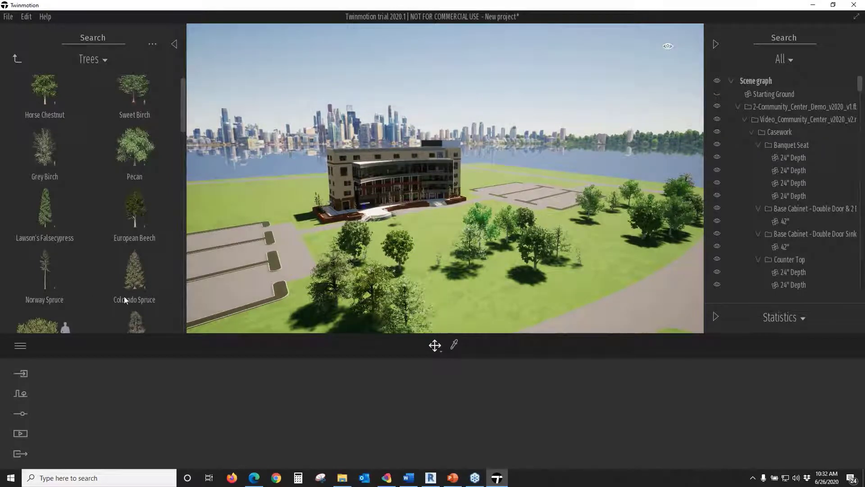
{"action": "left_click", "coordinate": [84, 65]}
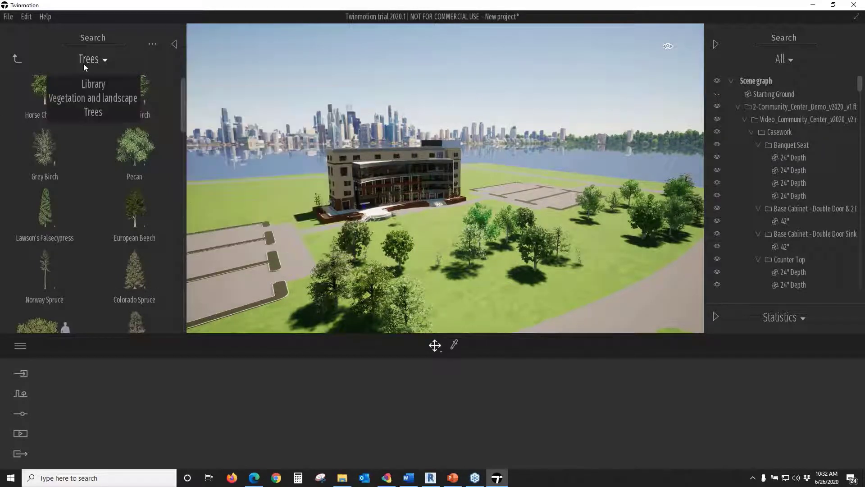
{"action": "left_click", "coordinate": [94, 97]}
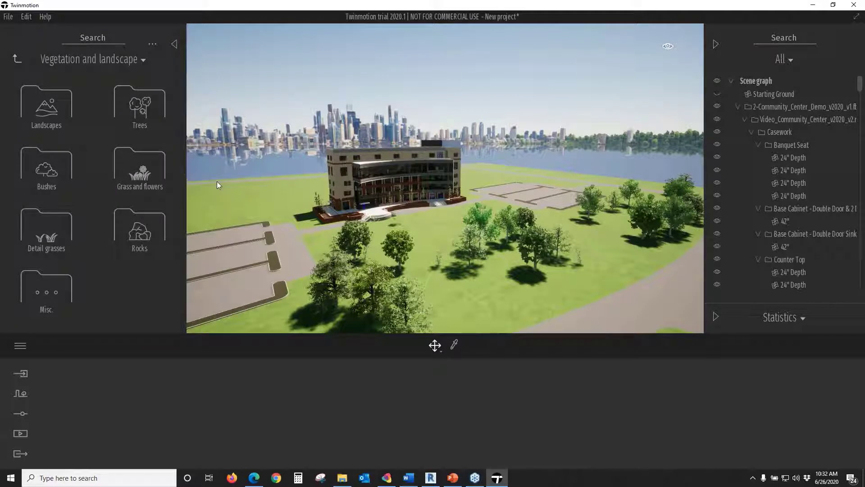
{"action": "left_click", "coordinate": [34, 108]}
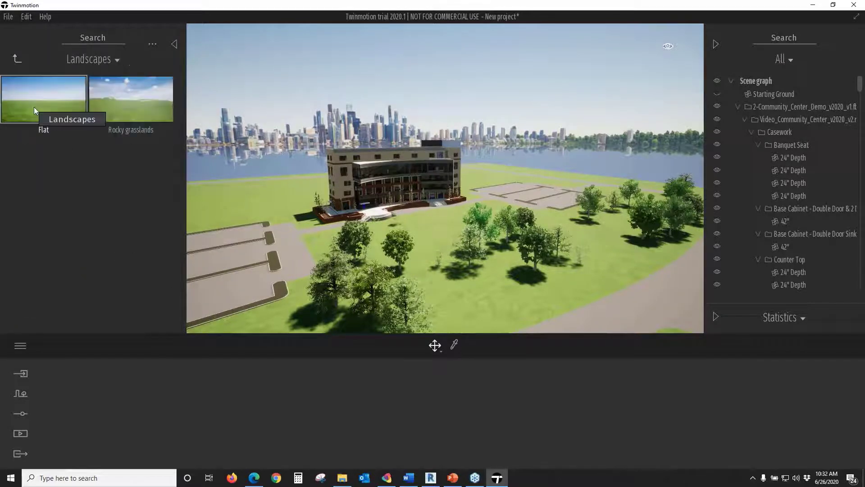
{"action": "left_click_drag", "start_coordinate": [33, 107], "coordinate": [271, 158]}
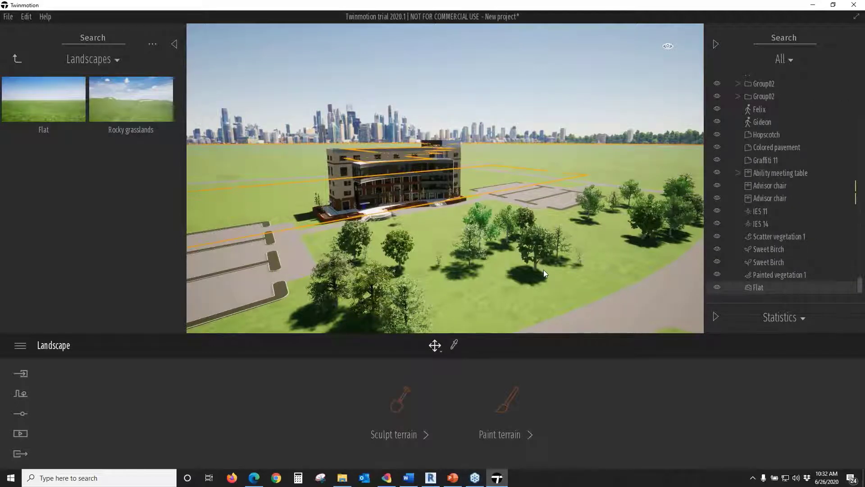
{"action": "key", "text": "Escape"}
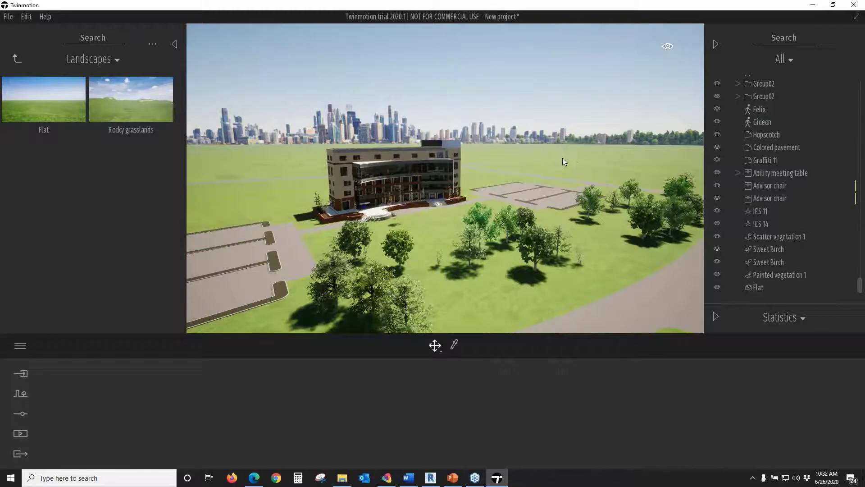
Open the location's background settings and set the background picture to None
{"action": "mouse_move", "coordinate": [547, 160]}
{"action": "middle_mouse_down"}
{"action": "mouse_move", "coordinate": [557, 131]}
{"action": "mouse_move", "coordinate": [568, 135]}
{"action": "mouse_move", "coordinate": [542, 144]}
{"action": "mouse_move", "coordinate": [539, 166]}
{"action": "middle_mouse_up"}
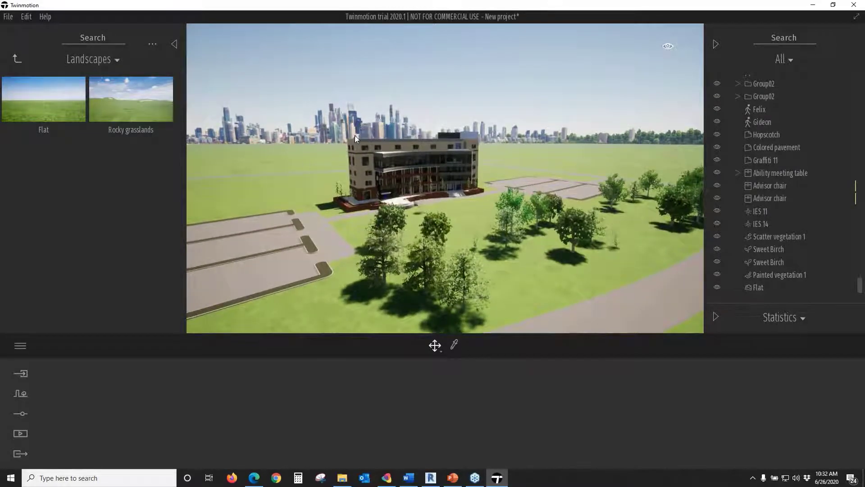
{"action": "left_click", "coordinate": [21, 414]}
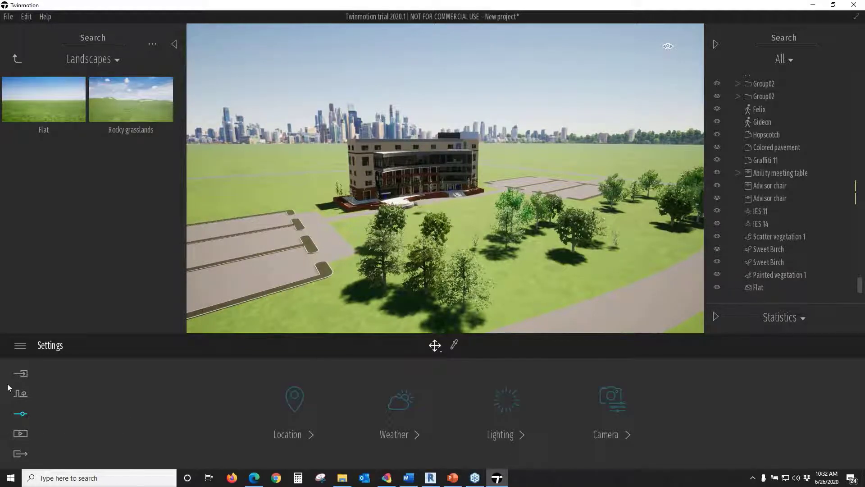
{"action": "left_click", "coordinate": [20, 393]}
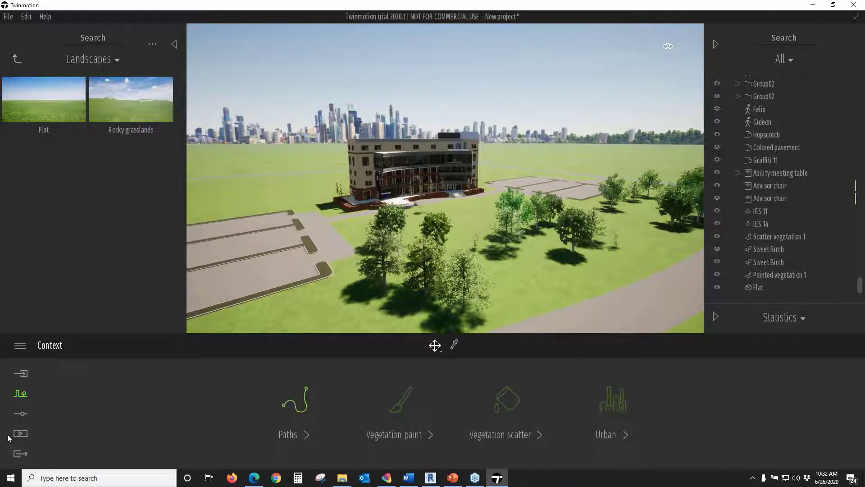
{"action": "left_click", "coordinate": [21, 413]}
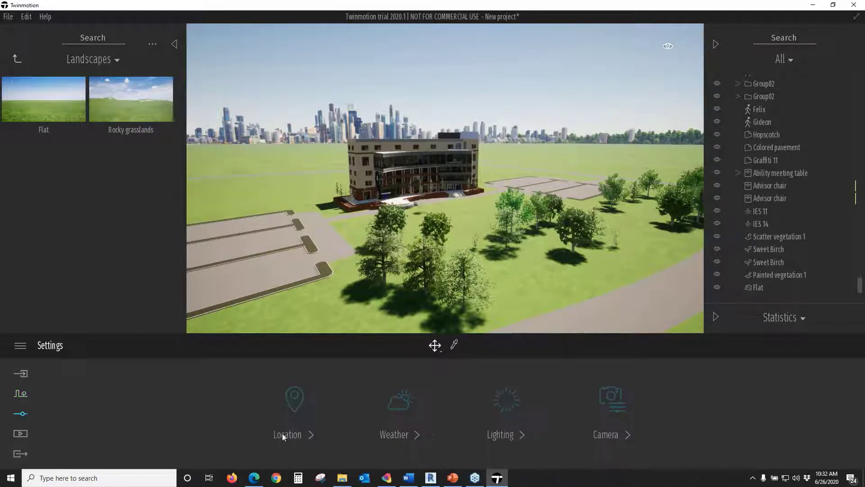
{"action": "left_click", "coordinate": [311, 428]}
{"action": "left_click", "coordinate": [818, 410]}
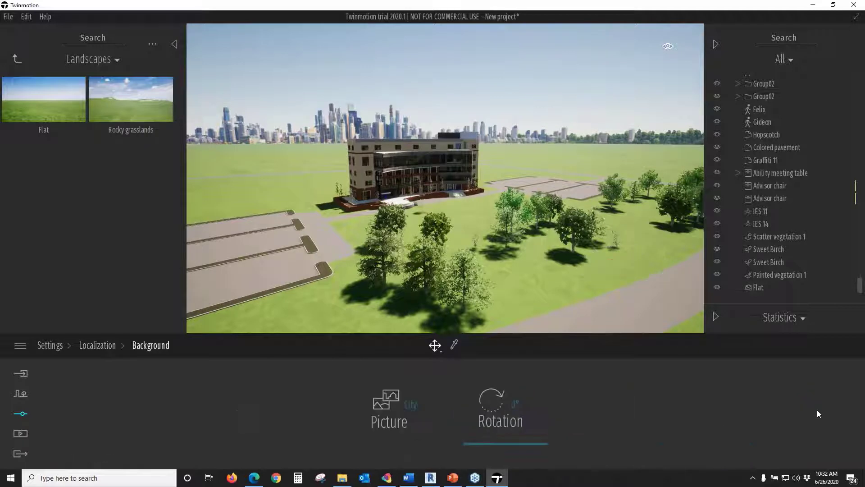
{"action": "left_click", "coordinate": [404, 404]}
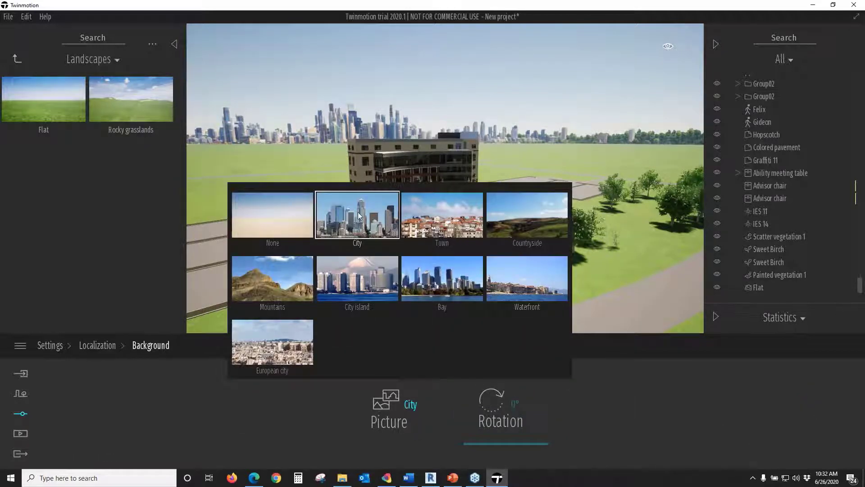
{"action": "left_click", "coordinate": [276, 224]}
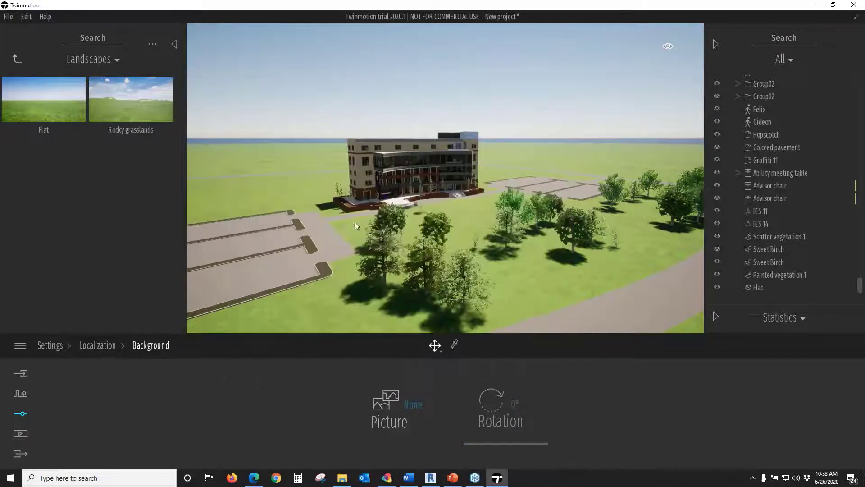
Try the City, Town, Countryside and City island background pictures, and set the background to Mountains
{"action": "left_click", "coordinate": [397, 403]}
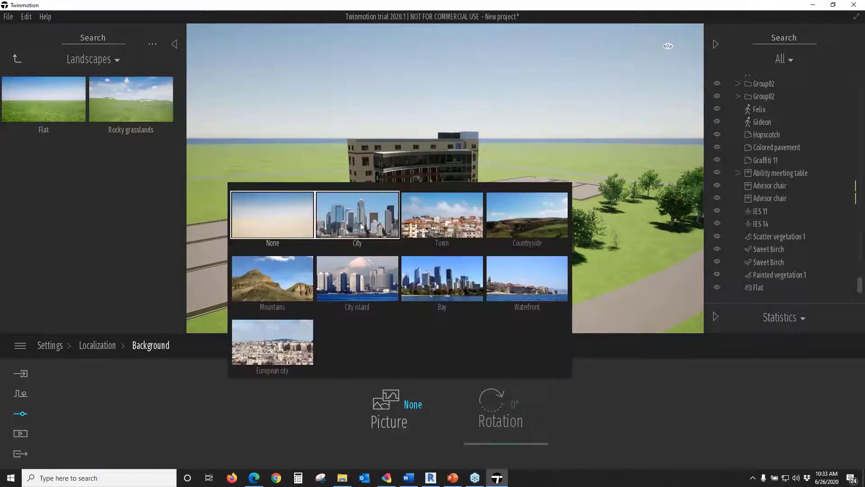
{"action": "left_click", "coordinate": [360, 223]}
{"action": "left_click", "coordinate": [425, 224]}
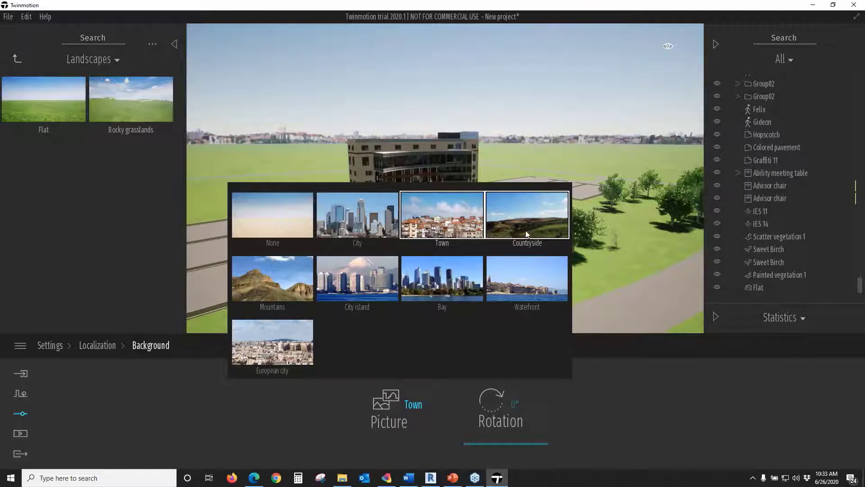
{"action": "left_click", "coordinate": [525, 231]}
{"action": "left_click", "coordinate": [363, 282]}
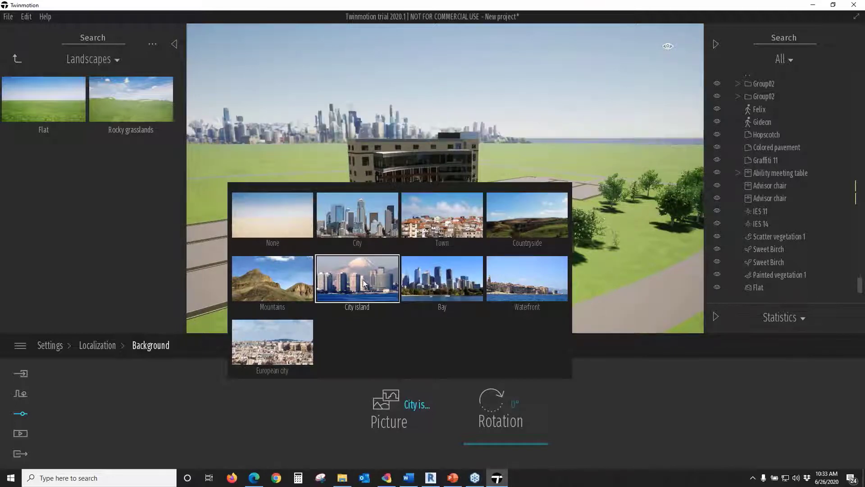
{"action": "left_click", "coordinate": [285, 282]}
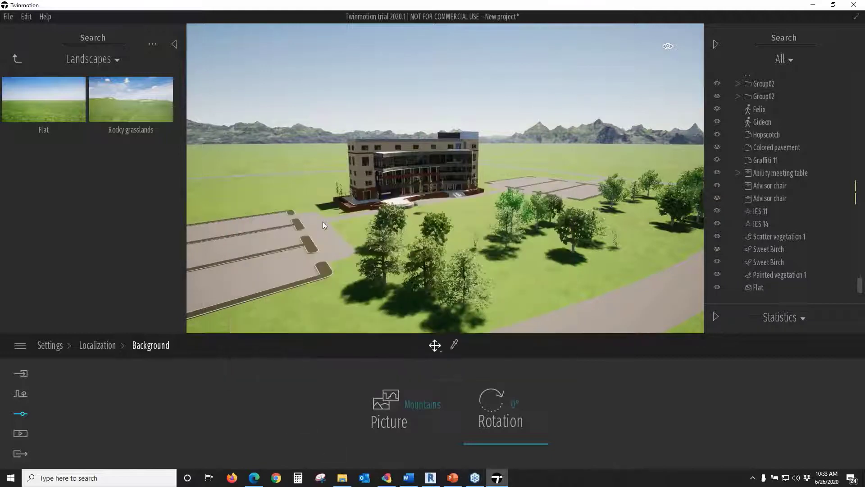
{"action": "middle_click_drag", "start_coordinate": [322, 221], "coordinate": [334, 222]}
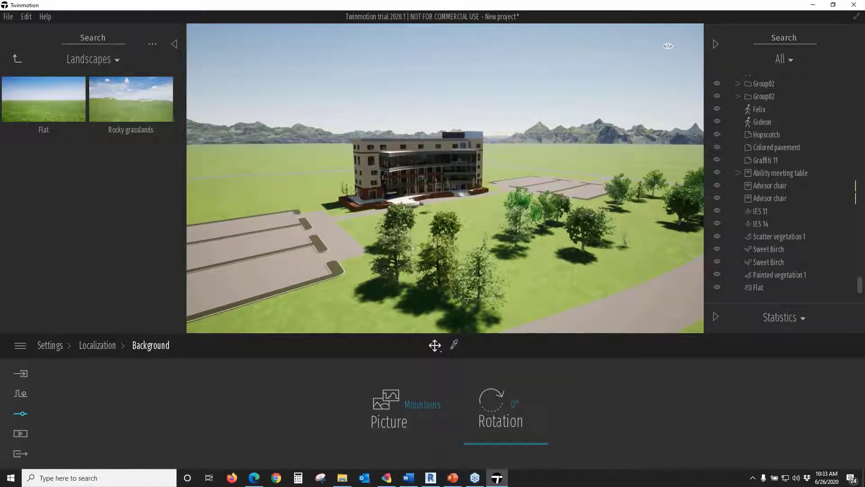
{"action": "middle_click_drag", "start_coordinate": [335, 221], "coordinate": [291, 235]}
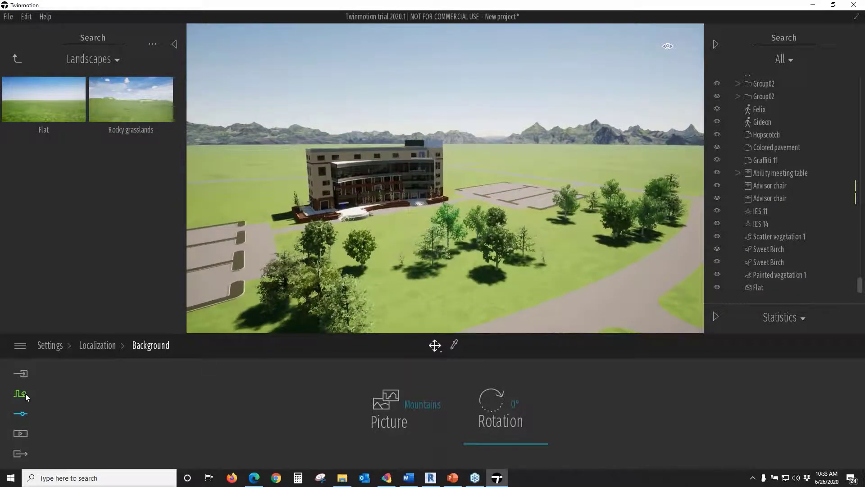
Set the location's north offset to 18° and the time of day to 14:39
{"action": "left_click", "coordinate": [26, 393]}
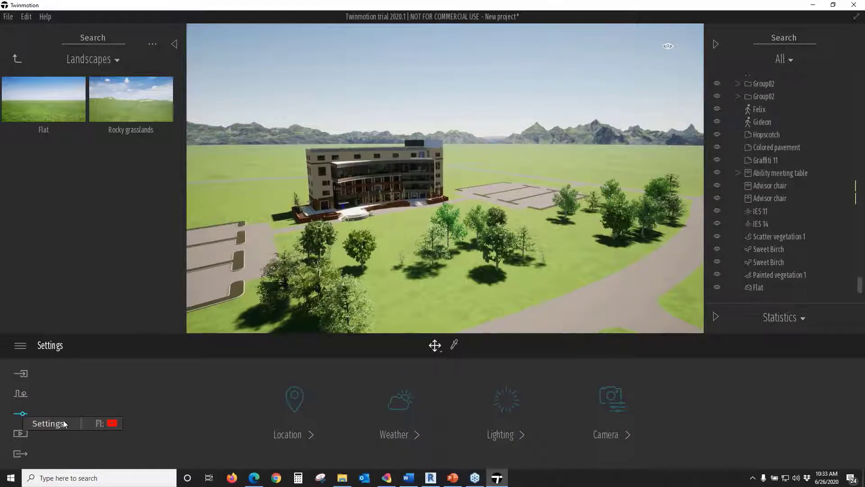
{"action": "left_click", "coordinate": [290, 411]}
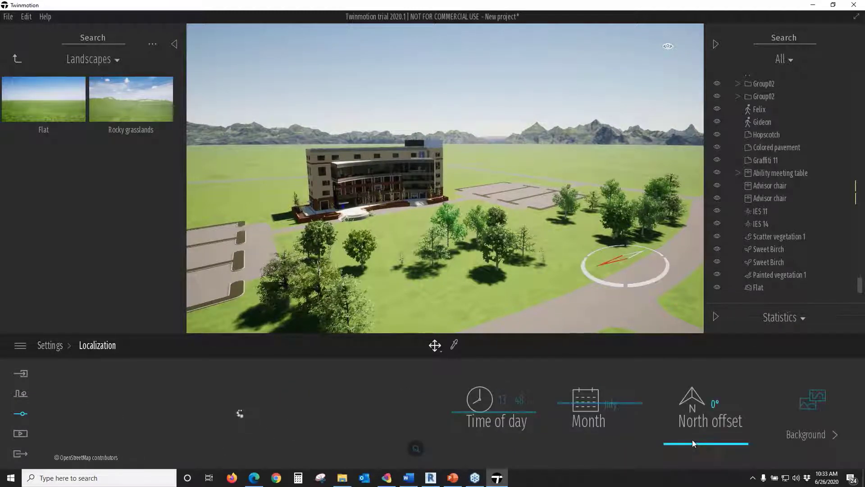
{"action": "mouse_move", "coordinate": [694, 440]}
{"action": "left_mouse_down"}
{"action": "mouse_move", "coordinate": [693, 428]}
{"action": "mouse_move", "coordinate": [702, 445]}
{"action": "left_mouse_up"}
{"action": "left_click_drag", "start_coordinate": [479, 415], "coordinate": [494, 416]}
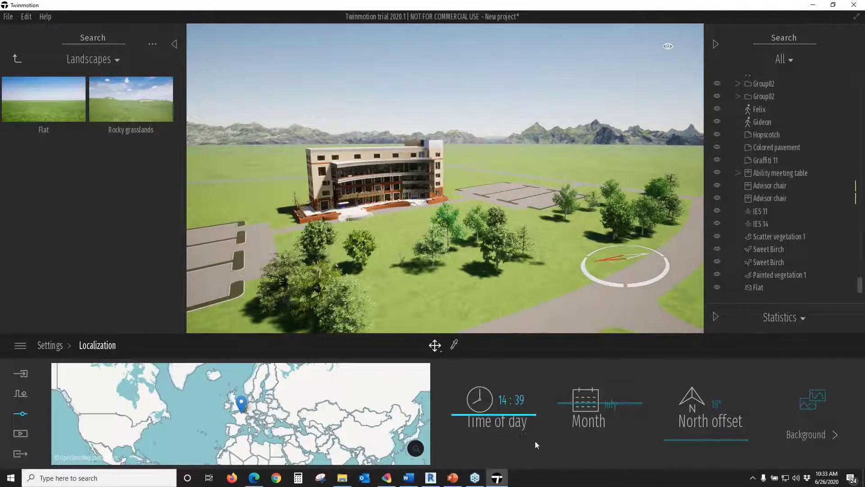
Try cloudy weather on the scene and return the weather to sunny
{"action": "left_click", "coordinate": [47, 347]}
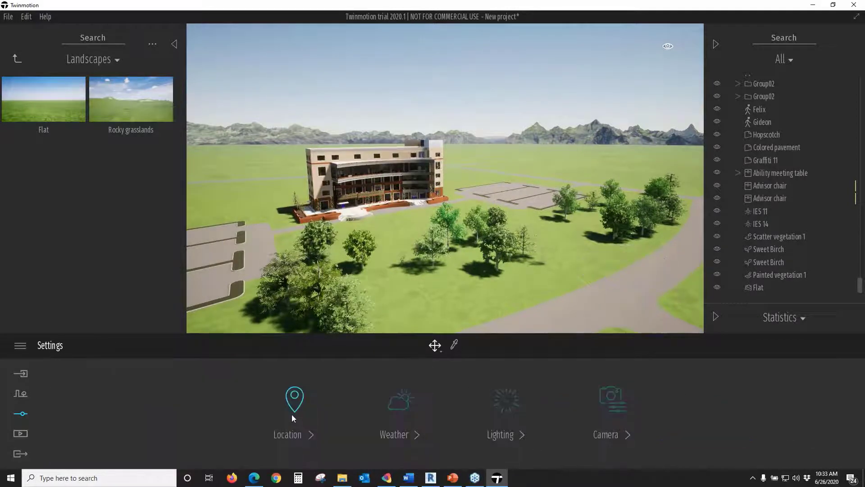
{"action": "left_click", "coordinate": [391, 406]}
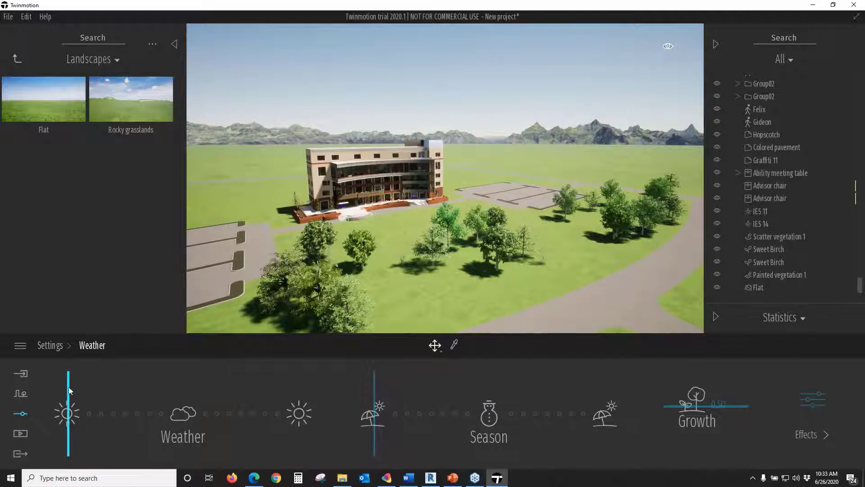
{"action": "left_click_drag", "start_coordinate": [69, 391], "coordinate": [187, 415]}
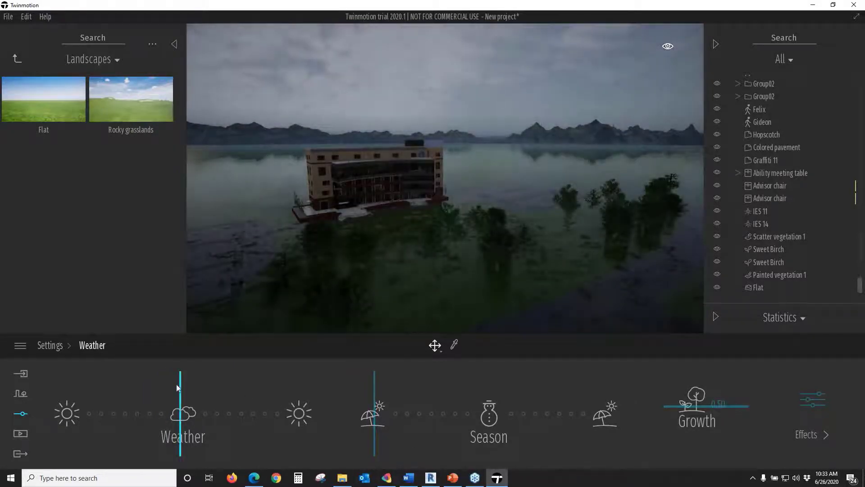
{"action": "left_click_drag", "start_coordinate": [183, 391], "coordinate": [67, 392]}
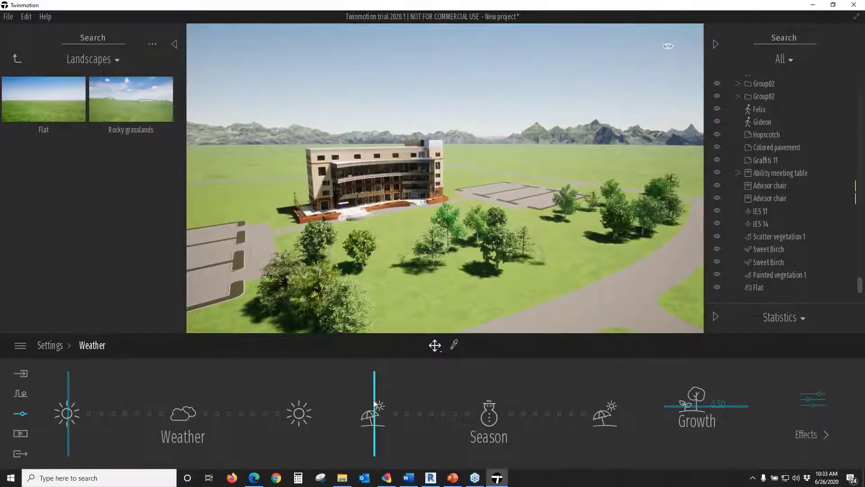
Try the autumn season, and combine cloudy weather with the winter season
{"action": "left_click_drag", "start_coordinate": [417, 415], "coordinate": [425, 417]}
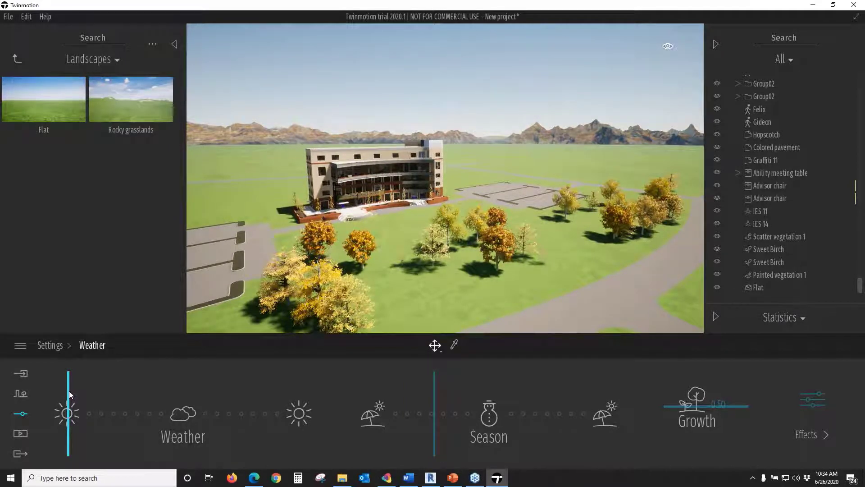
{"action": "left_click_drag", "start_coordinate": [69, 390], "coordinate": [184, 396]}
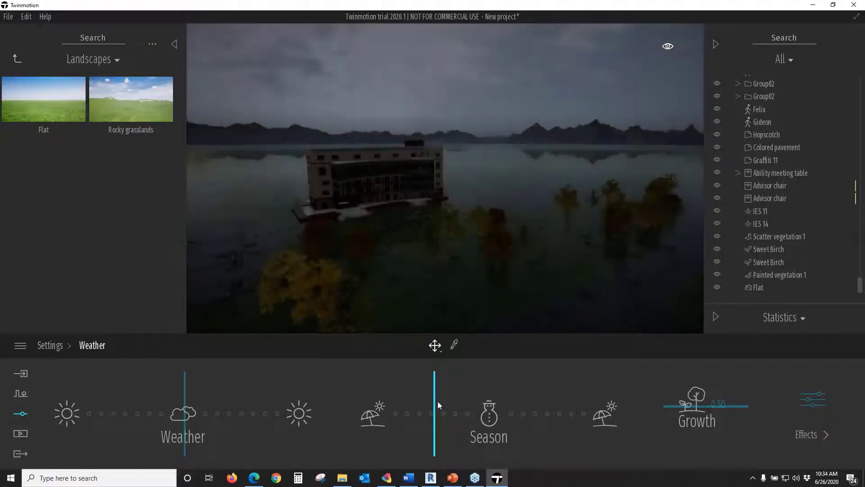
{"action": "left_click_drag", "start_coordinate": [442, 398], "coordinate": [490, 406]}
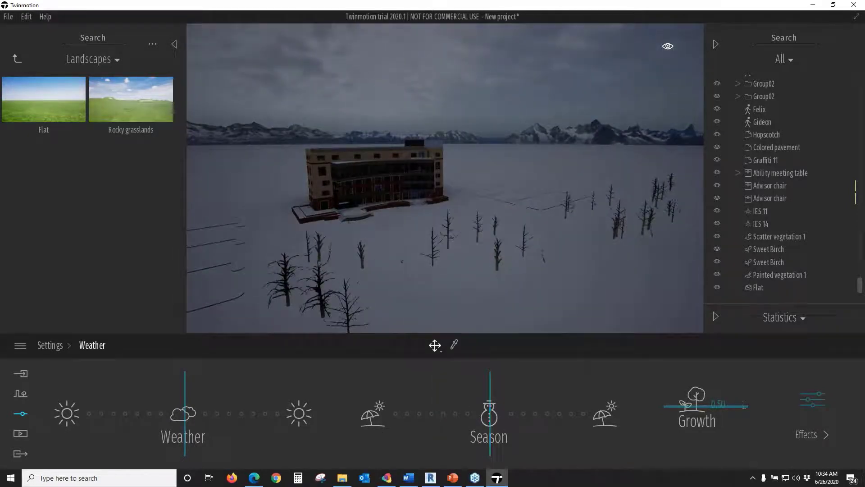
Try a smog level of 45% in the weather effects and set the smog to 0%
{"action": "left_click", "coordinate": [803, 408]}
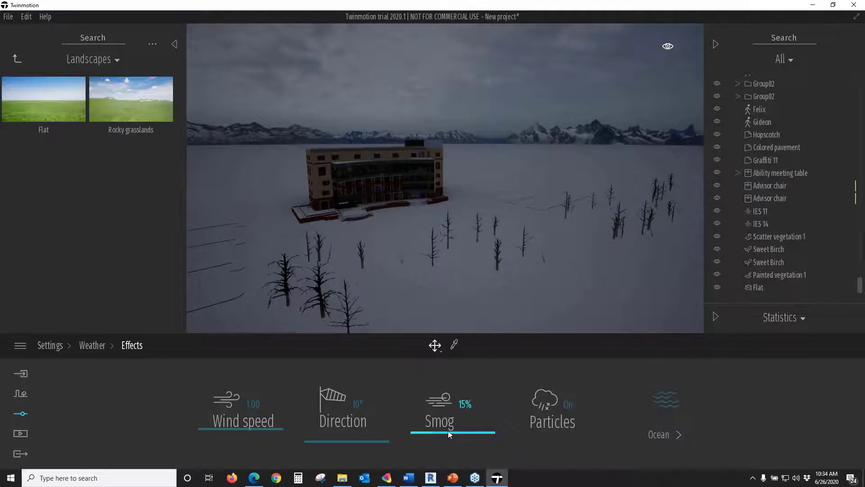
{"action": "left_click_drag", "start_coordinate": [448, 431], "coordinate": [442, 410]}
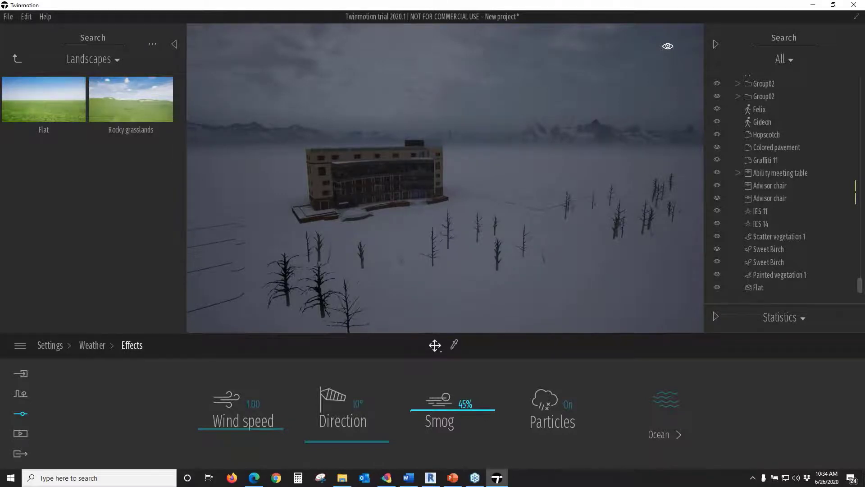
{"action": "left_click_drag", "start_coordinate": [451, 410], "coordinate": [451, 472]}
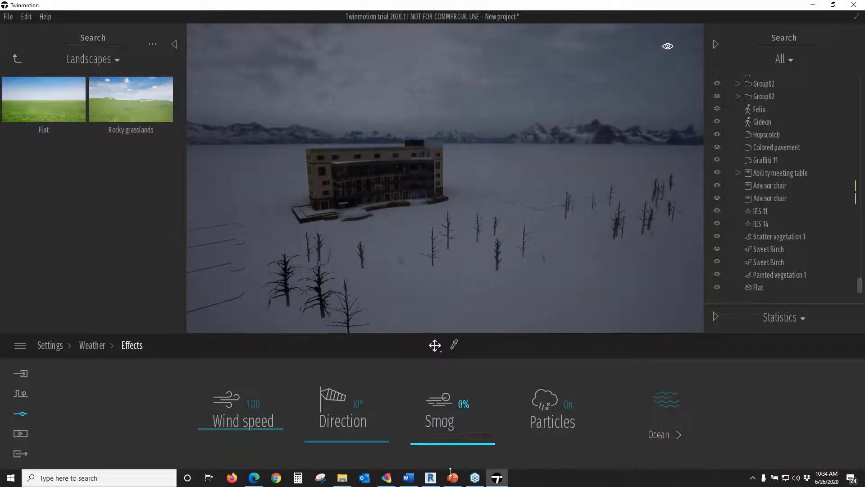
Set the weather back to sunny and the season back to summer
{"action": "left_click", "coordinate": [92, 345]}
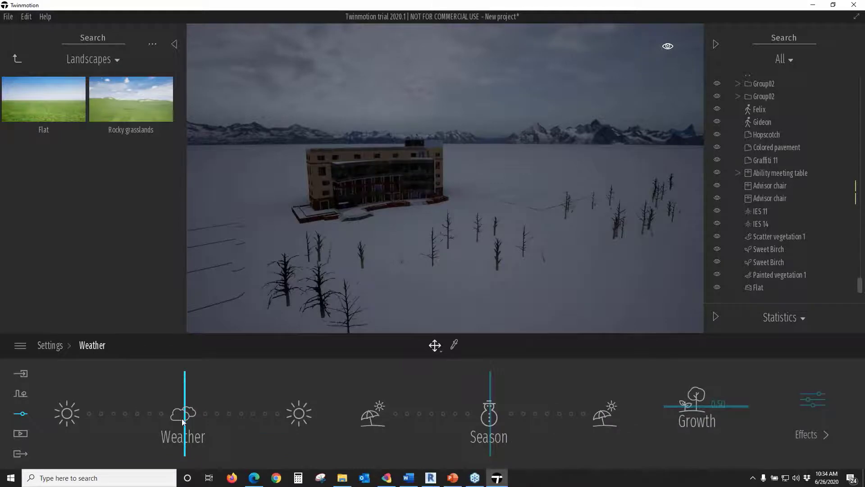
{"action": "left_click_drag", "start_coordinate": [182, 418], "coordinate": [68, 413]}
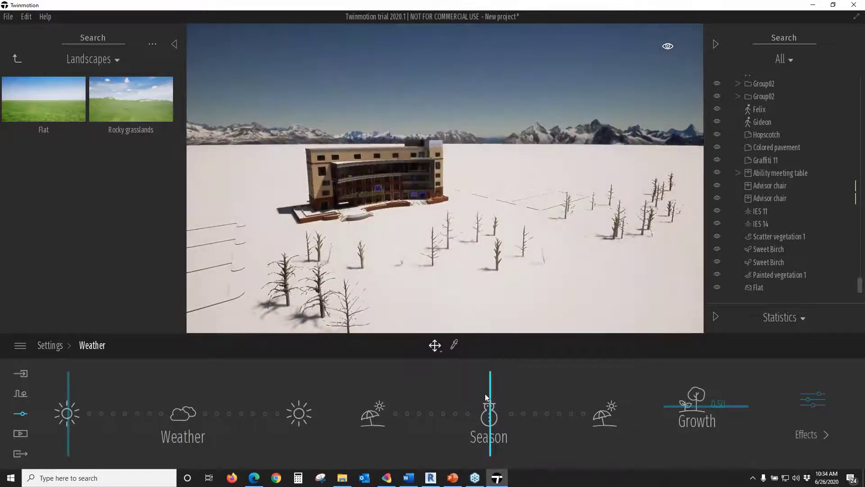
{"action": "left_click_drag", "start_coordinate": [492, 413], "coordinate": [374, 413]}
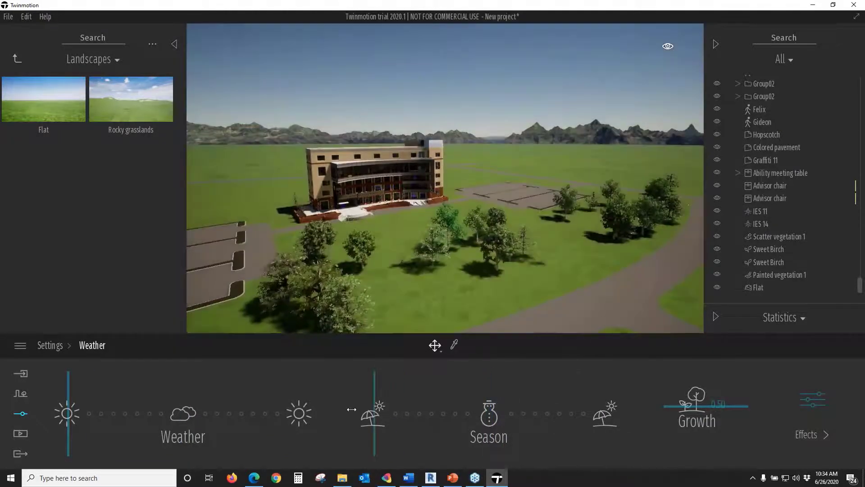
Examine the building's front entrance, terrace and planters up close across the lawn
{"action": "middle_click_drag", "start_coordinate": [404, 225], "coordinate": [404, 241]}
{"action": "right_click_drag", "start_coordinate": [403, 240], "coordinate": [409, 233]}
{"action": "scroll", "coordinate": [404, 241], "scroll_direction": "up", "scroll_amount": 2}
{"action": "middle_click_drag", "start_coordinate": [403, 241], "coordinate": [385, 242]}
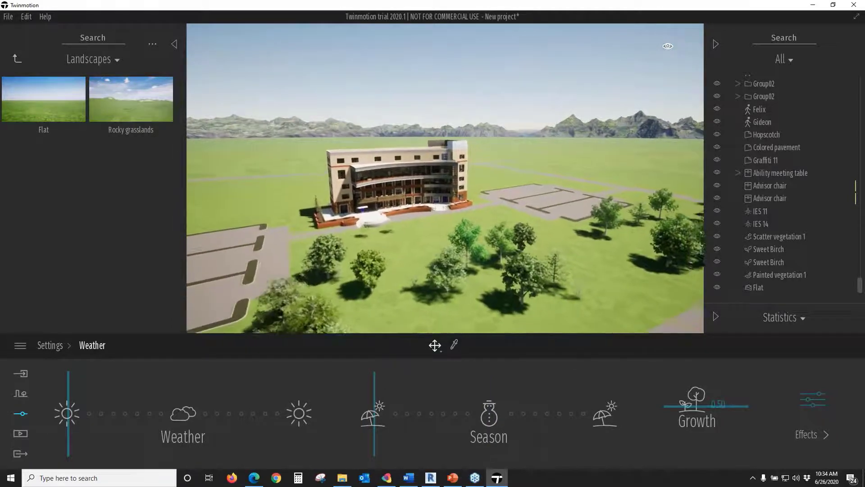
{"action": "scroll", "coordinate": [385, 242], "scroll_direction": "up", "scroll_amount": 3}
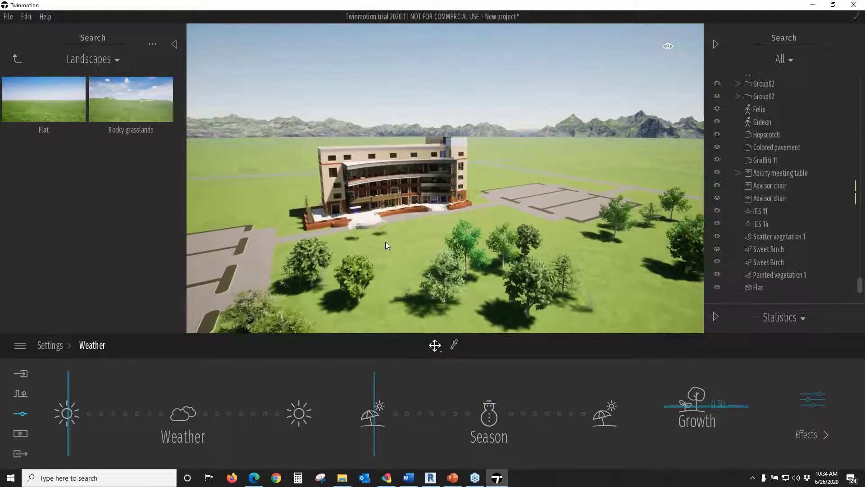
{"action": "right_click_drag", "start_coordinate": [385, 242], "coordinate": [353, 272]}
{"action": "scroll", "coordinate": [353, 271], "scroll_direction": "up", "scroll_amount": 6}
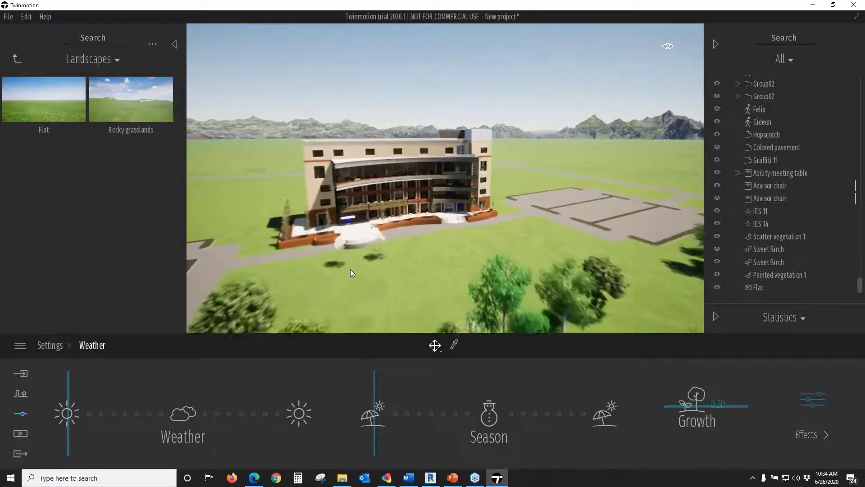
{"action": "scroll", "coordinate": [353, 271], "scroll_direction": "up", "scroll_amount": 2}
{"action": "middle_click_drag", "start_coordinate": [353, 272], "coordinate": [262, 241]}
{"action": "scroll", "coordinate": [327, 276], "scroll_direction": "up", "scroll_amount": 5}
{"action": "scroll", "coordinate": [302, 272], "scroll_direction": "up", "scroll_amount": 2}
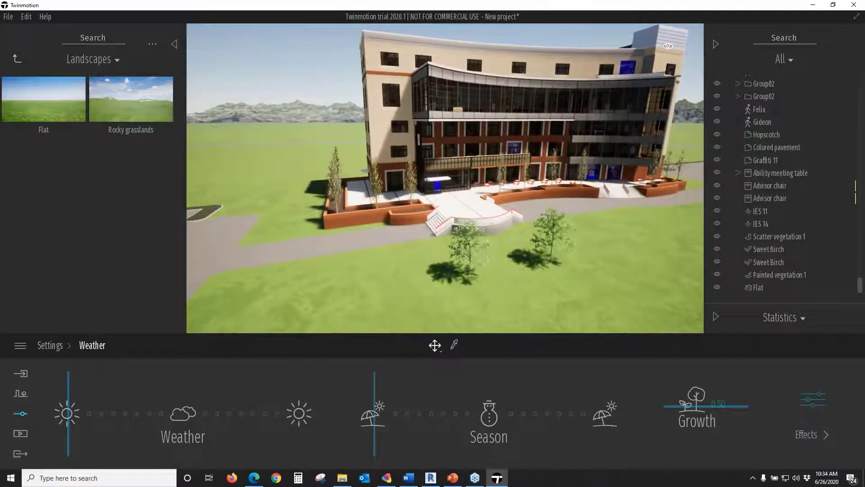
Draw a character path from the front entrance terrace down the steps and along the walkway to the parking area
{"action": "left_click", "coordinate": [18, 398]}
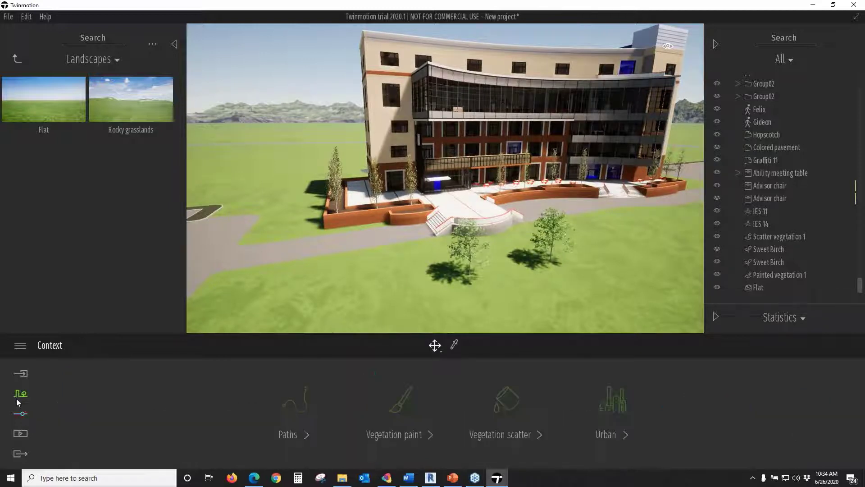
{"action": "left_click", "coordinate": [293, 404]}
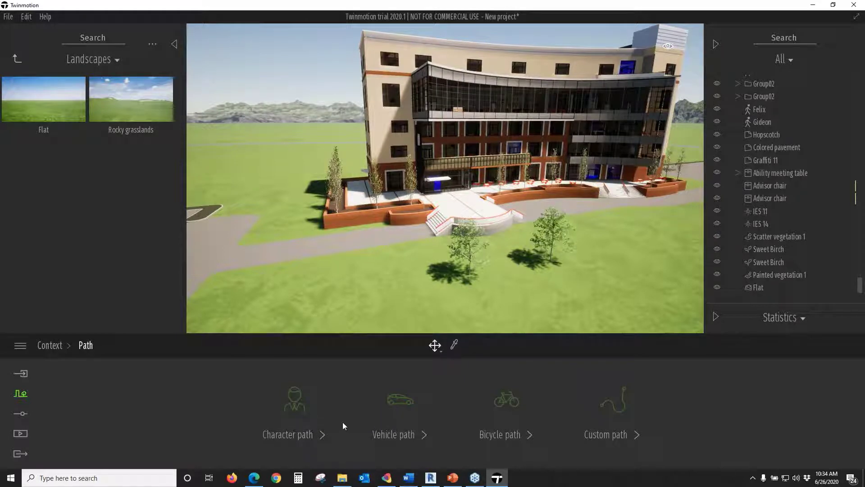
{"action": "left_click", "coordinate": [293, 404]}
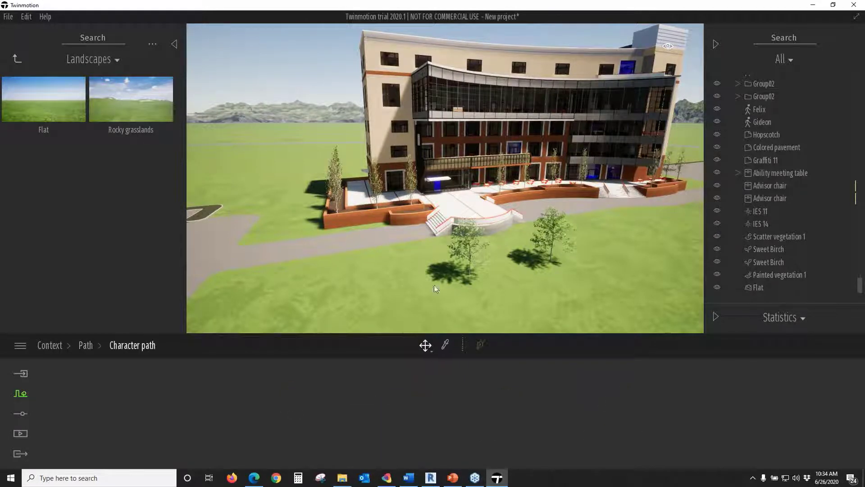
{"action": "left_click", "coordinate": [481, 345]}
{"action": "left_click", "coordinate": [419, 230]}
{"action": "left_click", "coordinate": [364, 244]}
{"action": "right_click", "coordinate": [433, 279]}
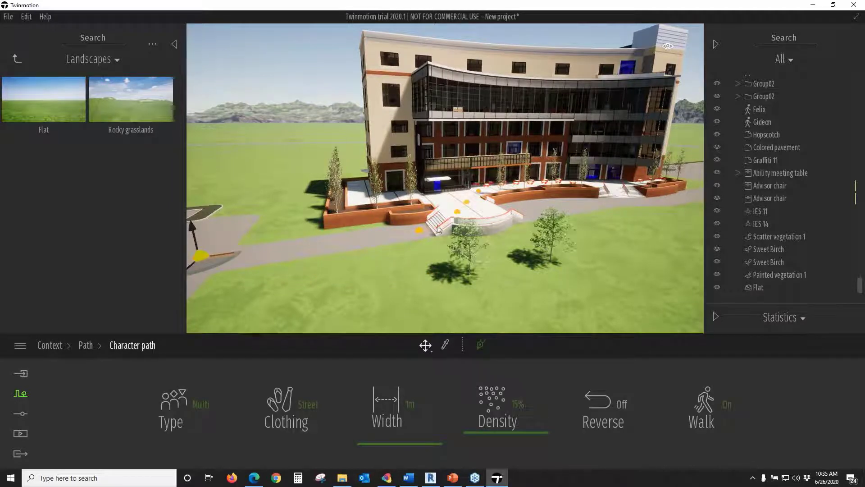
Set the character path's density to 38% and its width to 4 m
{"action": "left_click", "coordinate": [517, 423]}
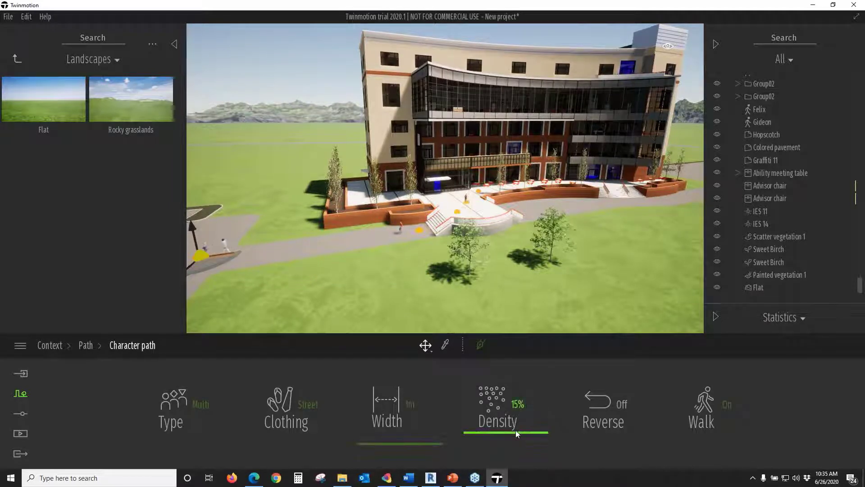
{"action": "left_click_drag", "start_coordinate": [516, 429], "coordinate": [522, 413]}
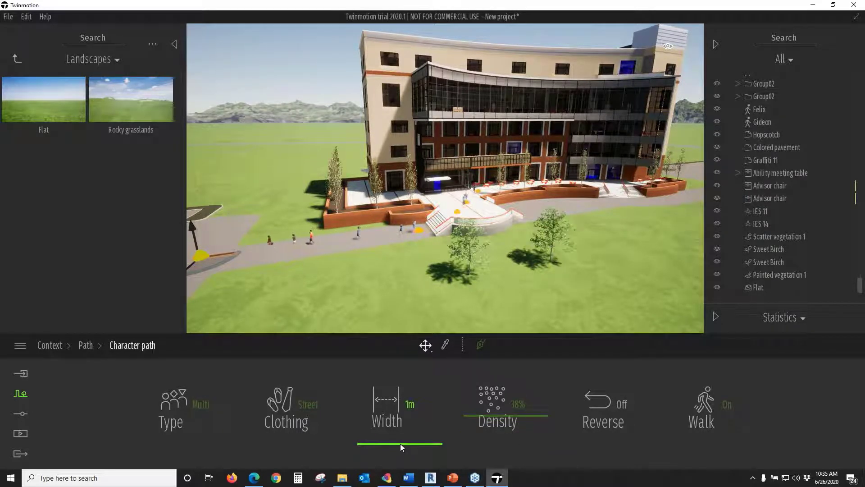
{"action": "left_click_drag", "start_coordinate": [401, 444], "coordinate": [401, 439]}
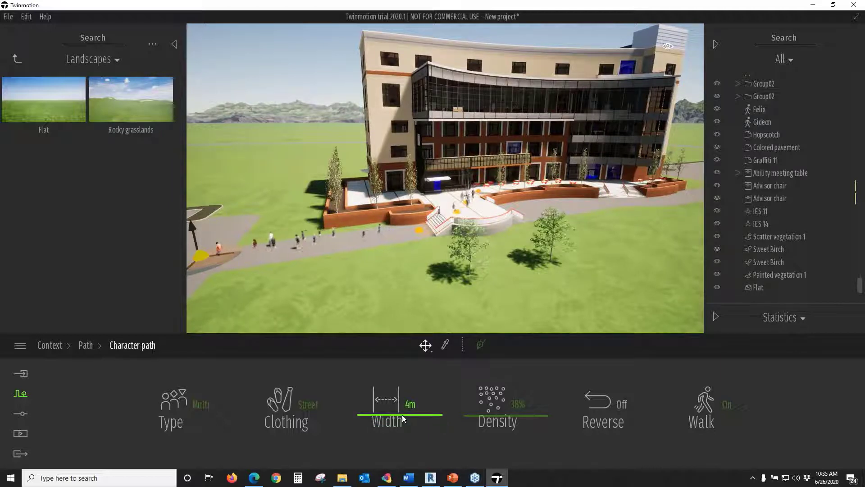
Examine the pedestrians moving along the walkway beside the brick planters from close to ground level
{"action": "scroll", "coordinate": [324, 290], "scroll_direction": "up", "scroll_amount": 3}
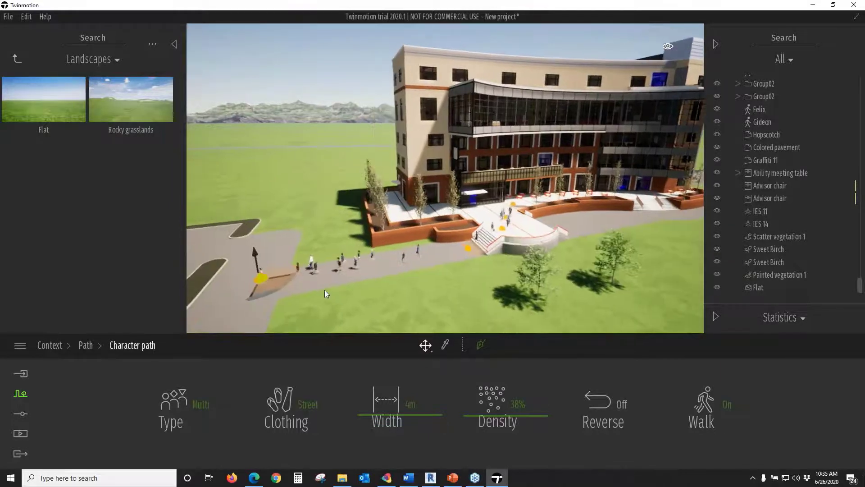
{"action": "left_click", "coordinate": [325, 290]}
{"action": "right_click_drag", "start_coordinate": [325, 288], "coordinate": [330, 287]}
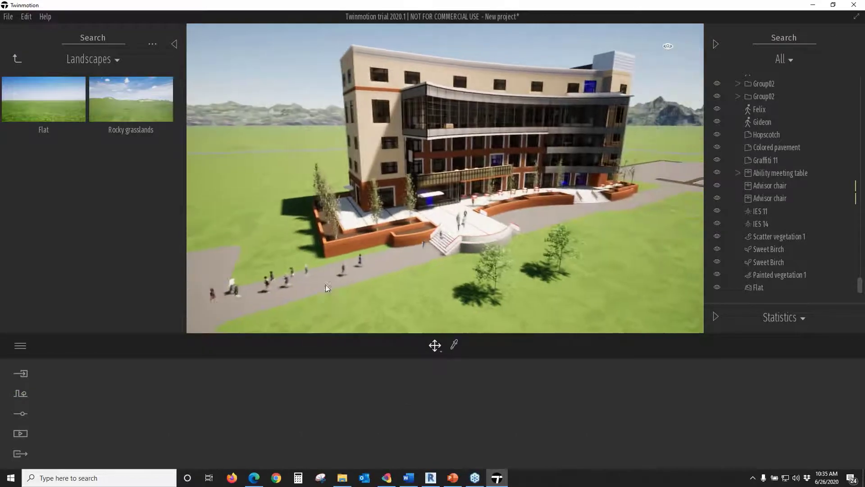
{"action": "scroll", "coordinate": [330, 286], "scroll_direction": "up", "scroll_amount": 3}
{"action": "middle_click_drag", "start_coordinate": [330, 286], "coordinate": [344, 280]}
{"action": "right_click_drag", "start_coordinate": [344, 280], "coordinate": [369, 255]}
{"action": "scroll", "coordinate": [355, 281], "scroll_direction": "up", "scroll_amount": 3}
{"action": "scroll", "coordinate": [354, 283], "scroll_direction": "up", "scroll_amount": 3}
{"action": "right_click_drag", "start_coordinate": [353, 285], "coordinate": [362, 283]}
{"action": "mouse_move", "coordinate": [361, 283]}
{"action": "middle_mouse_down"}
{"action": "mouse_move", "coordinate": [370, 278]}
{"action": "mouse_move", "coordinate": [351, 278]}
{"action": "middle_mouse_up"}
{"action": "right_click_drag", "start_coordinate": [351, 263], "coordinate": [364, 261]}
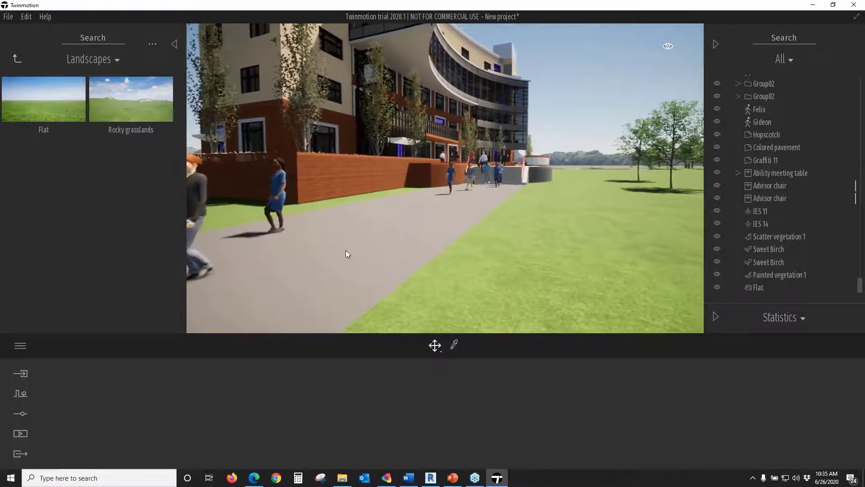
{"action": "middle_click_drag", "start_coordinate": [345, 251], "coordinate": [327, 263]}
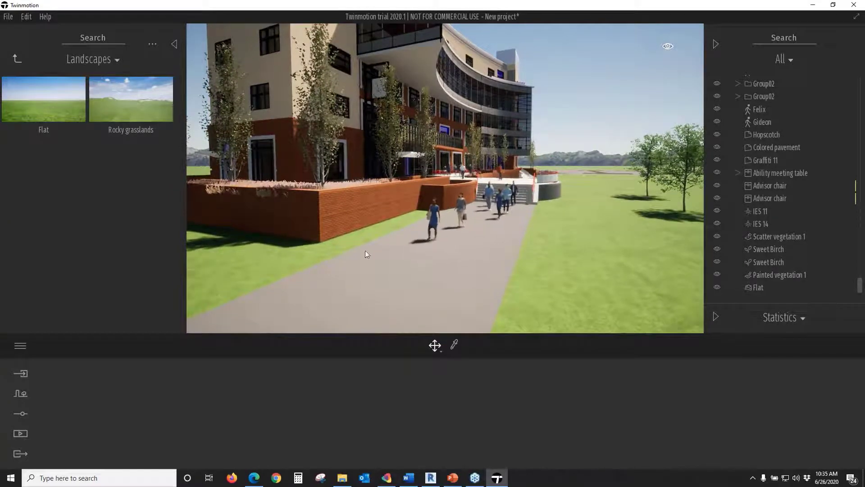
Filter the scene objects to paths, select the character path, and set its width to 5 m with Reverse on
{"action": "left_click", "coordinate": [783, 59]}
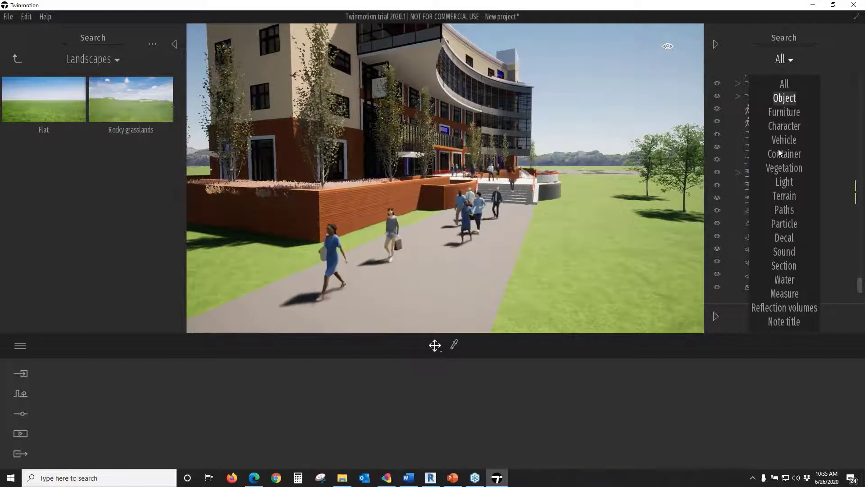
{"action": "left_click", "coordinate": [774, 209]}
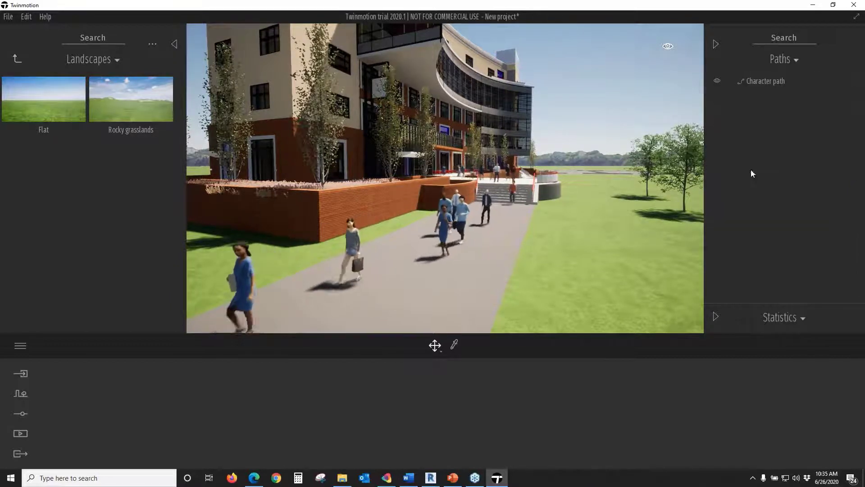
{"action": "left_click", "coordinate": [751, 82]}
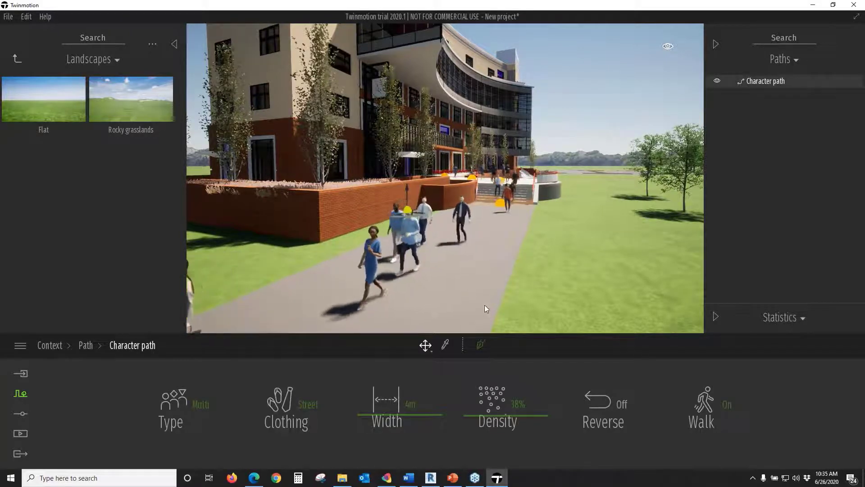
{"action": "left_click", "coordinate": [407, 412]}
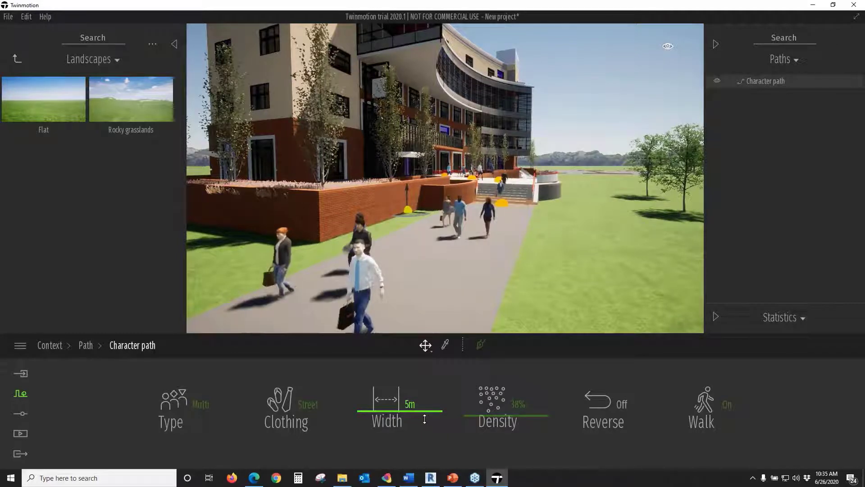
{"action": "left_click", "coordinate": [623, 404]}
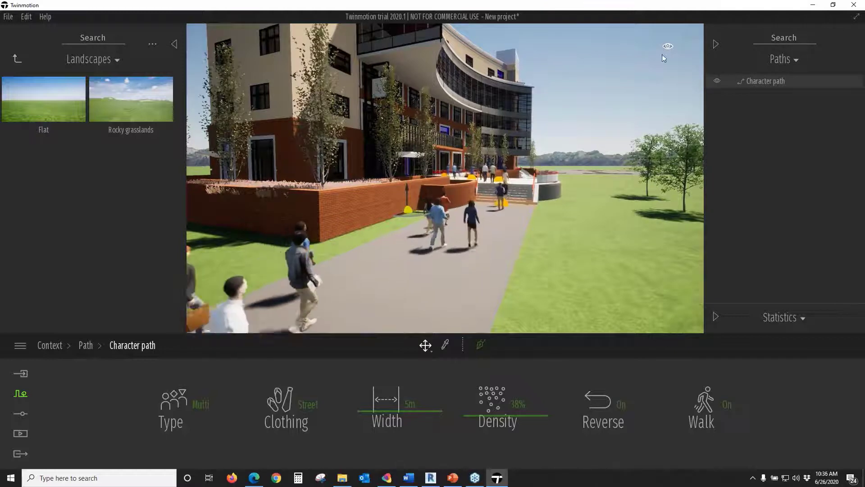
Set the scene's time of day to 07:10 for early morning light and deselect the character path
{"action": "mouse_move", "coordinate": [667, 45]}
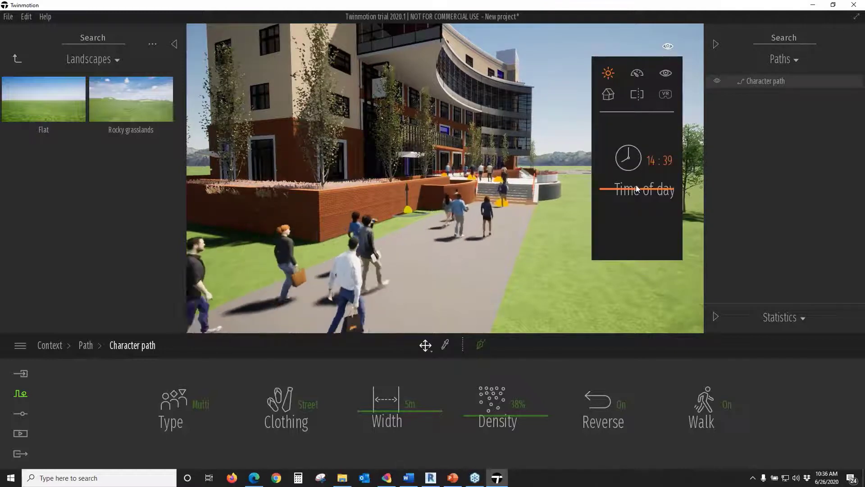
{"action": "left_click_drag", "start_coordinate": [631, 176], "coordinate": [637, 159]}
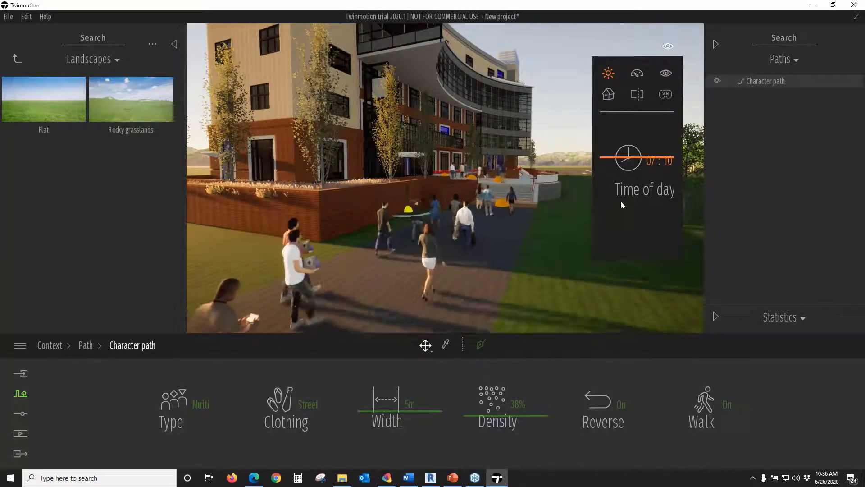
{"action": "left_click", "coordinate": [555, 227]}
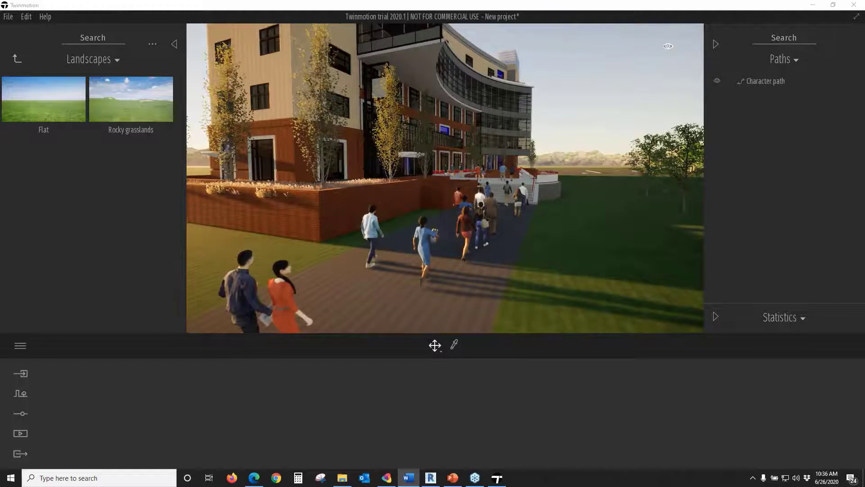
{"action": "left_click", "coordinate": [558, 258]}
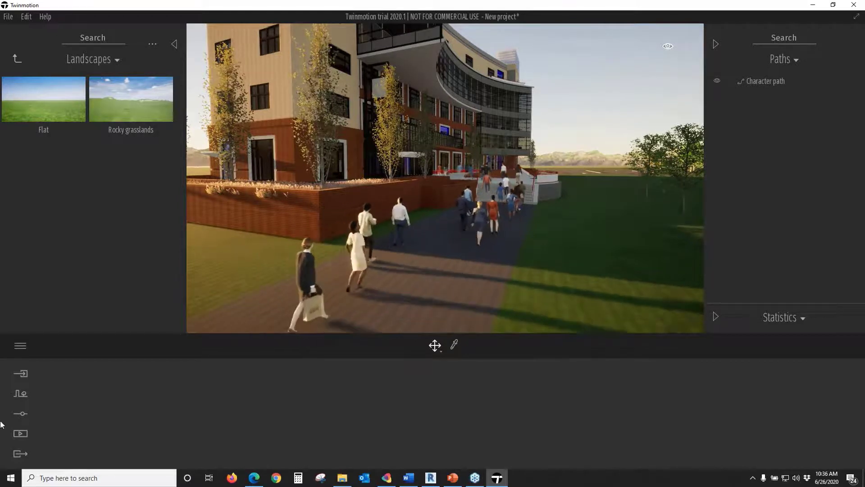
Create a media image from the current walkway view with the pedestrians
{"action": "left_click", "coordinate": [18, 434]}
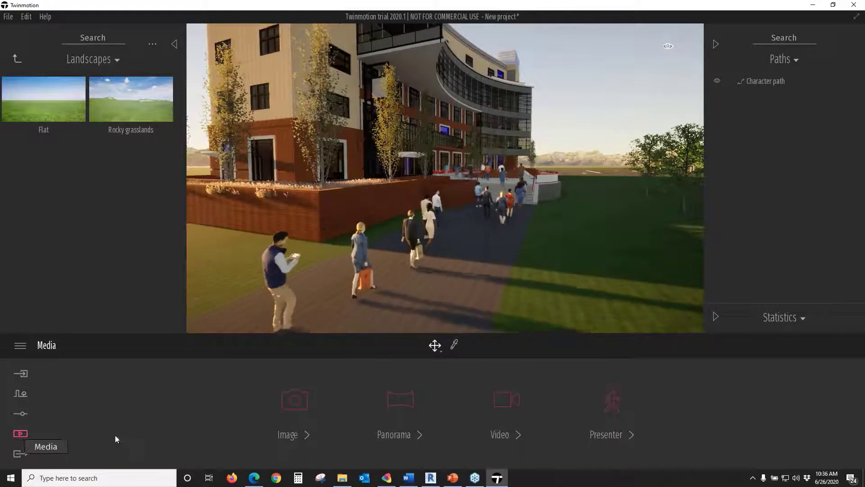
{"action": "left_click", "coordinate": [294, 400]}
{"action": "left_click", "coordinate": [98, 401]}
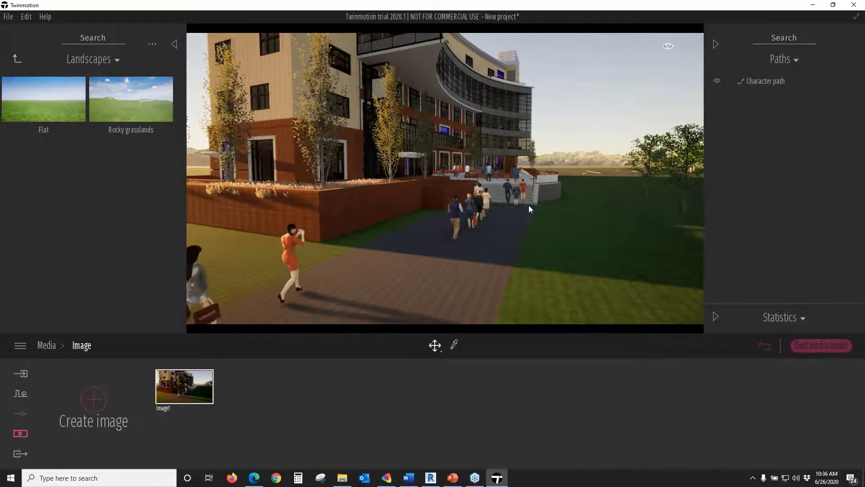
Create a second media image from a raised view of the building's whole front facade and part of the parking lot
{"action": "right_click_drag", "start_coordinate": [586, 197], "coordinate": [532, 209]}
{"action": "mouse_move", "coordinate": [586, 197]}
{"action": "middle_mouse_down"}
{"action": "mouse_move", "coordinate": [505, 198]}
{"action": "mouse_move", "coordinate": [599, 194]}
{"action": "middle_mouse_up"}
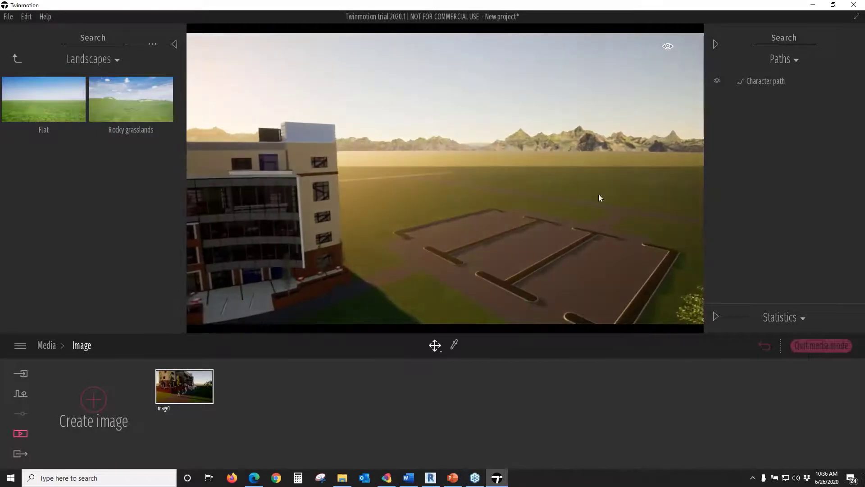
{"action": "right_click_drag", "start_coordinate": [332, 233], "coordinate": [244, 296]}
{"action": "left_click", "coordinate": [94, 400]}
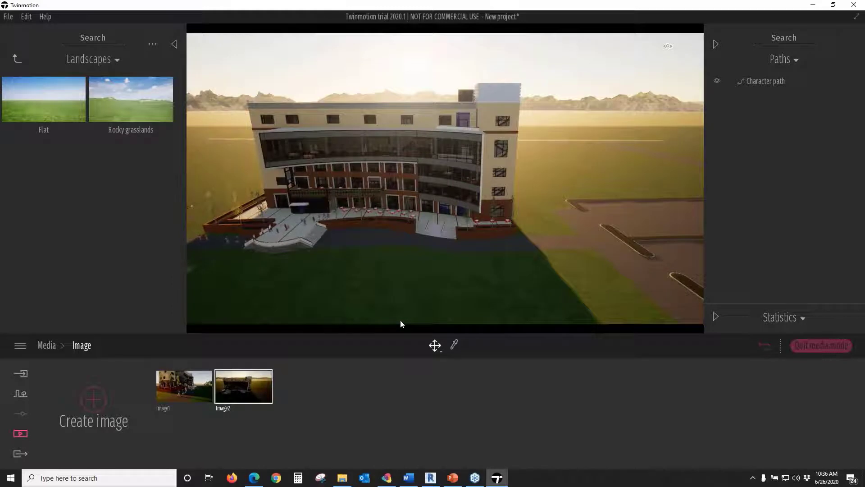
Change the time of day in Image2's location settings to bright daytime light
{"action": "mouse_move", "coordinate": [255, 385]}
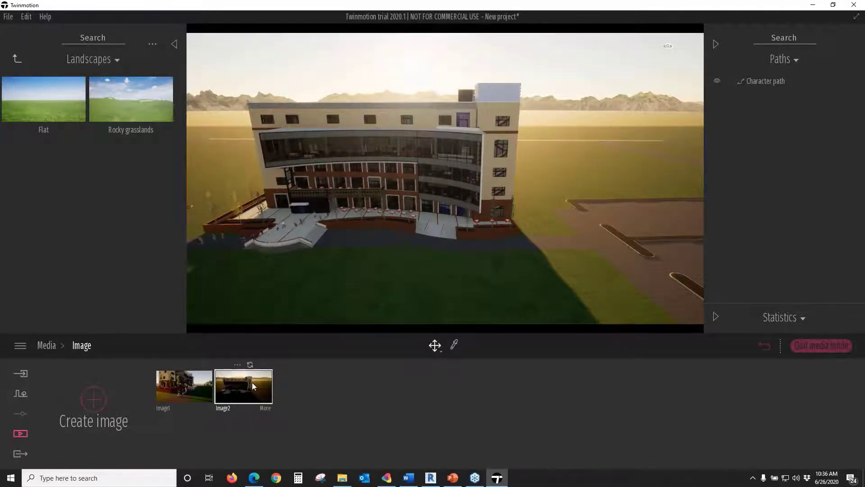
{"action": "left_click", "coordinate": [266, 407]}
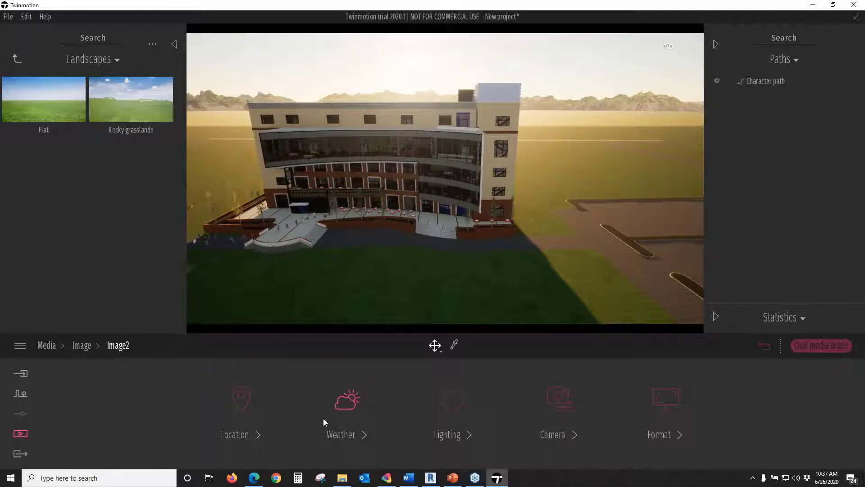
{"action": "left_click", "coordinate": [246, 405]}
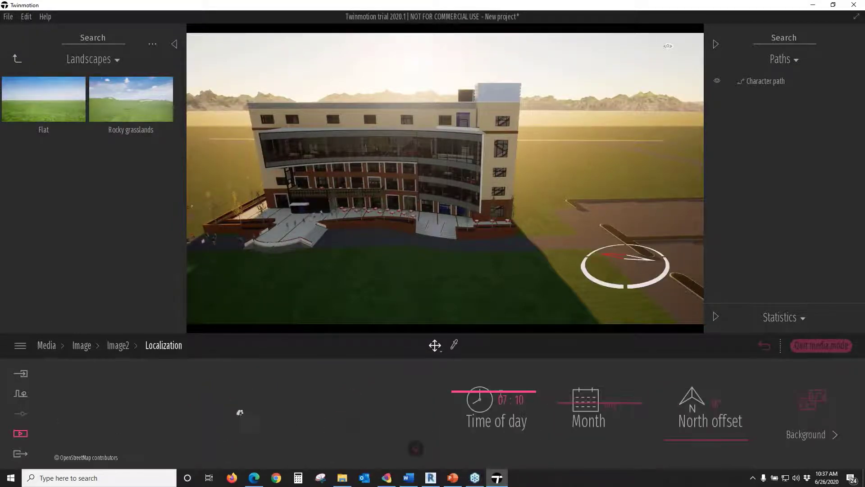
{"action": "left_click_drag", "start_coordinate": [496, 392], "coordinate": [503, 418]}
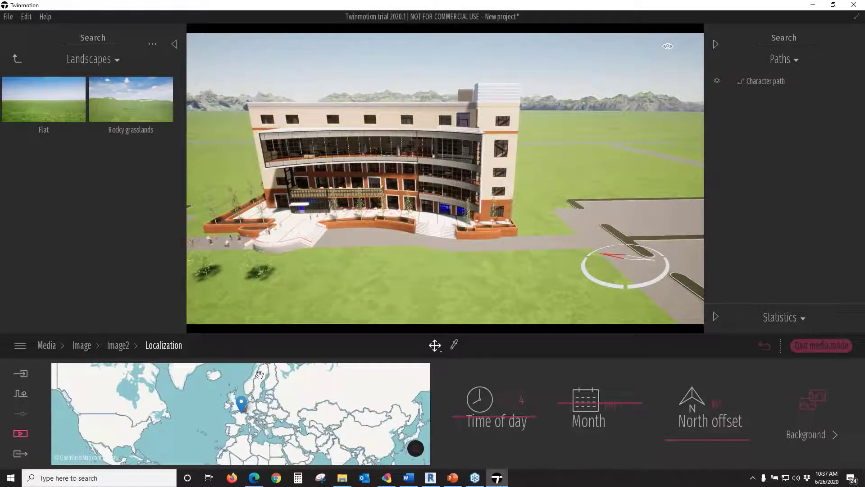
{"action": "left_click", "coordinate": [84, 346]}
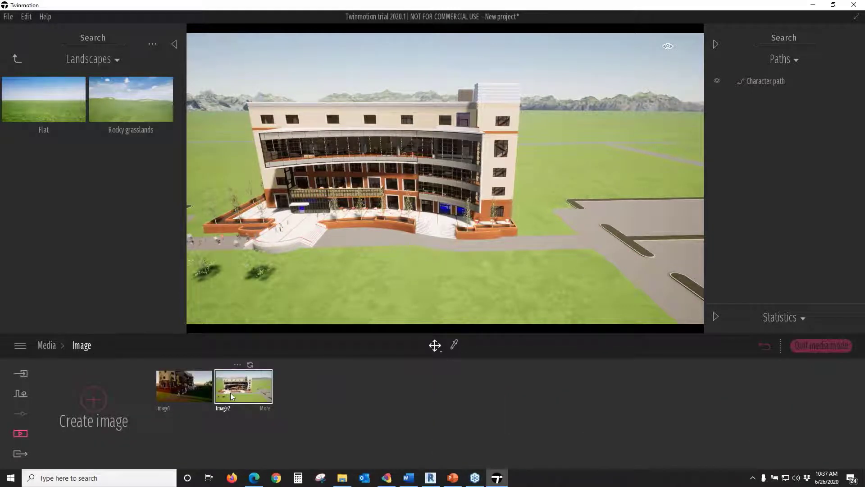
Set Image2's weather to partly cloudy and refresh its saved view
{"action": "left_click", "coordinate": [266, 409]}
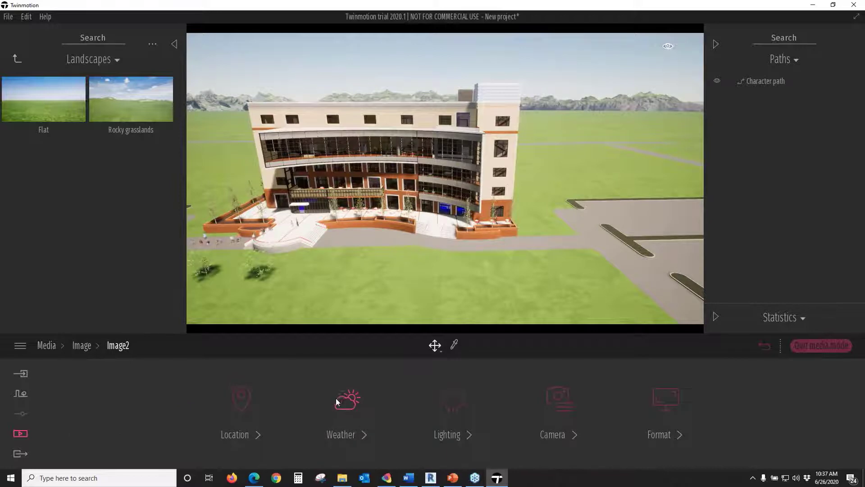
{"action": "left_click", "coordinate": [336, 399]}
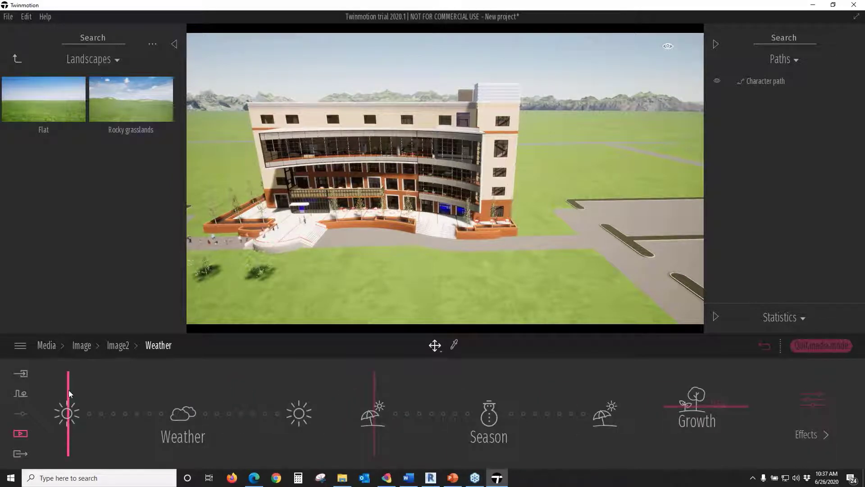
{"action": "left_click_drag", "start_coordinate": [69, 390], "coordinate": [154, 411]}
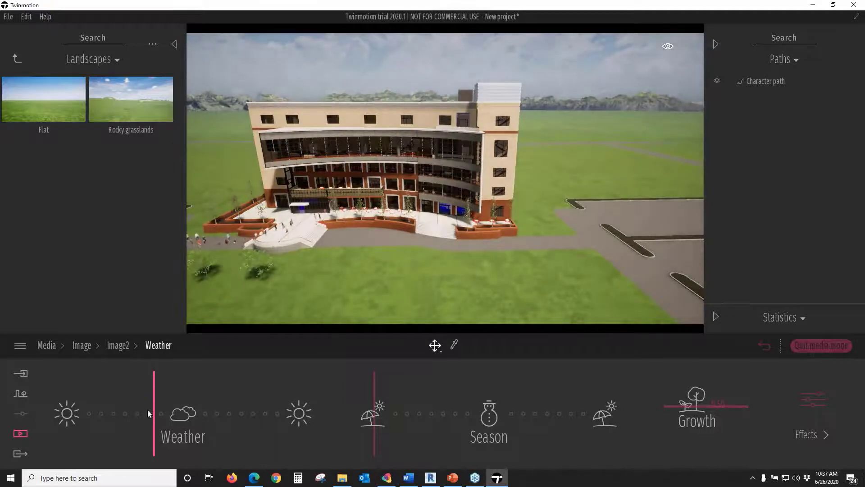
{"action": "left_click", "coordinate": [113, 348]}
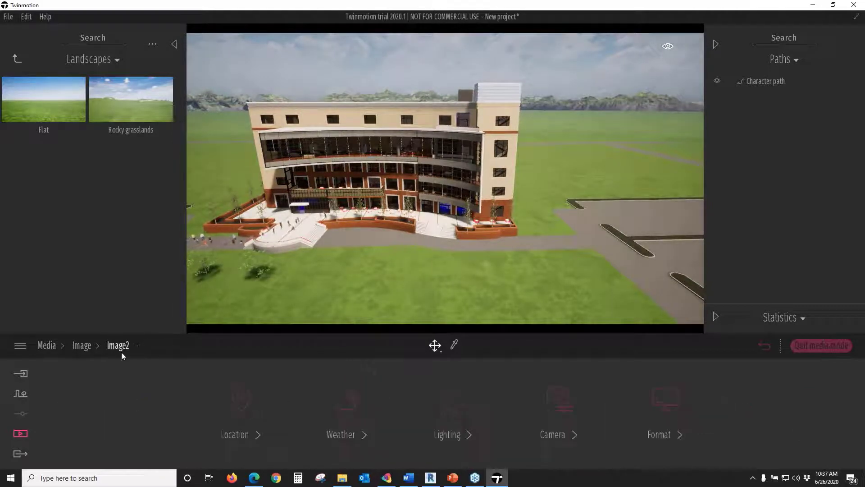
{"action": "left_click", "coordinate": [83, 346]}
{"action": "left_click", "coordinate": [251, 365]}
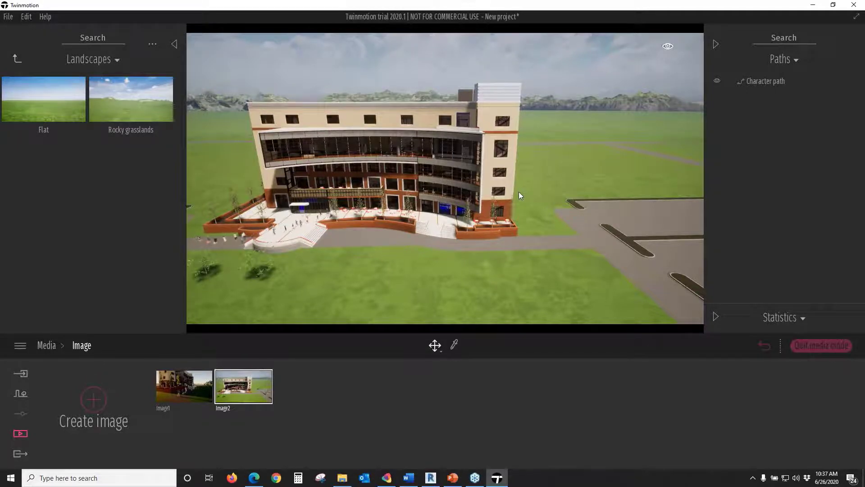
{"action": "left_click", "coordinate": [819, 345]}
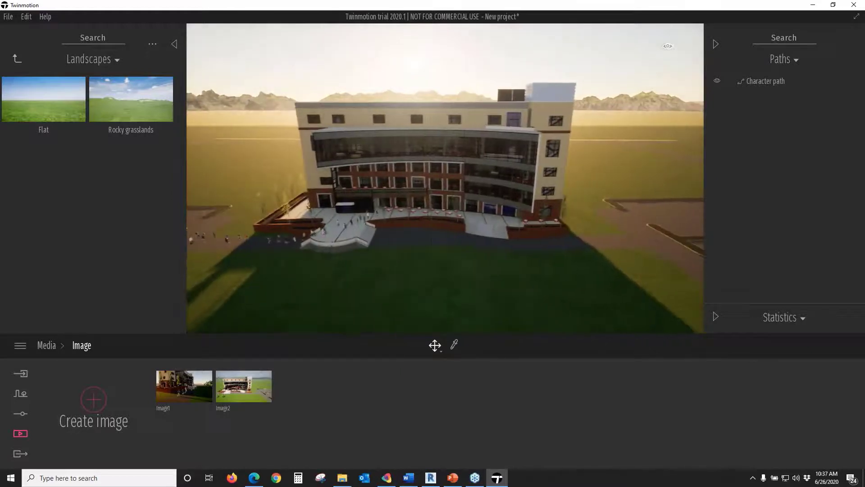
Recall the saved Image2 view and create a video starting from a close view of the entrance stairs and walking pedestrians
{"action": "middle_click_drag", "start_coordinate": [433, 239], "coordinate": [426, 235]}
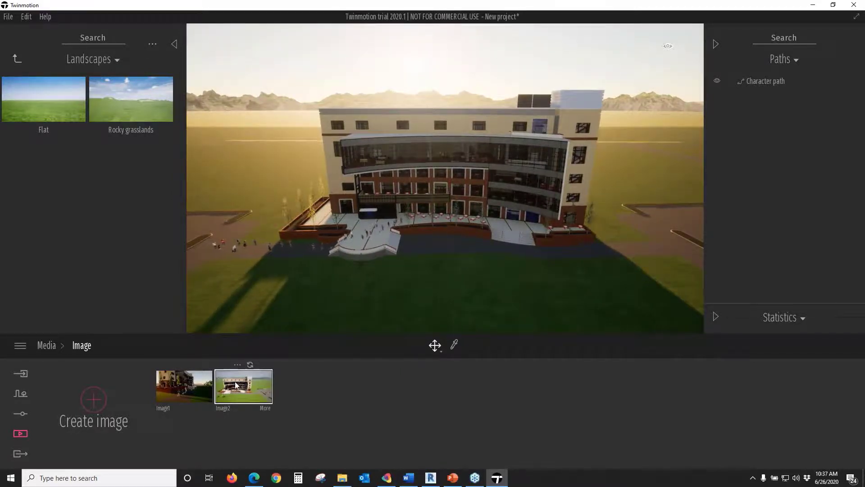
{"action": "left_click", "coordinate": [235, 384]}
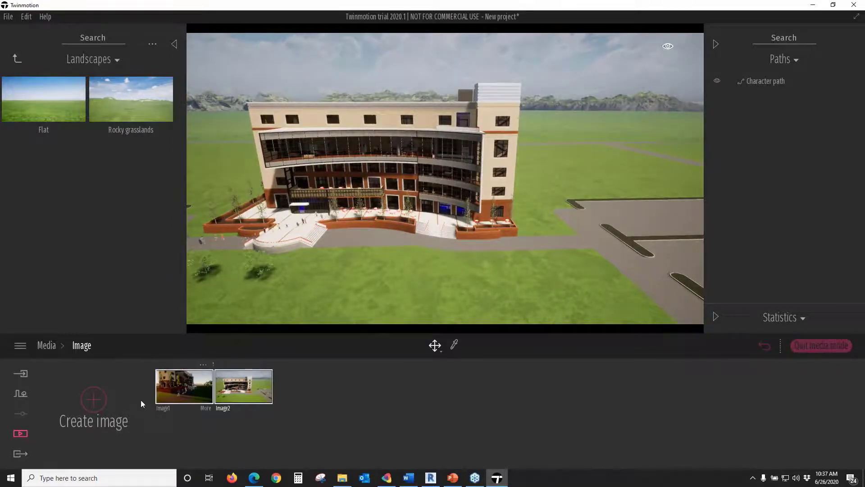
{"action": "left_click", "coordinate": [19, 434]}
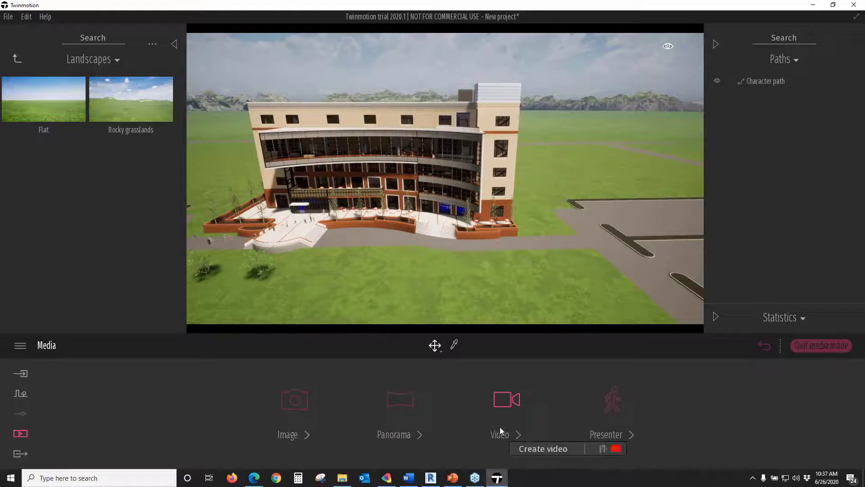
{"action": "middle_click_drag", "start_coordinate": [327, 215], "coordinate": [465, 181]}
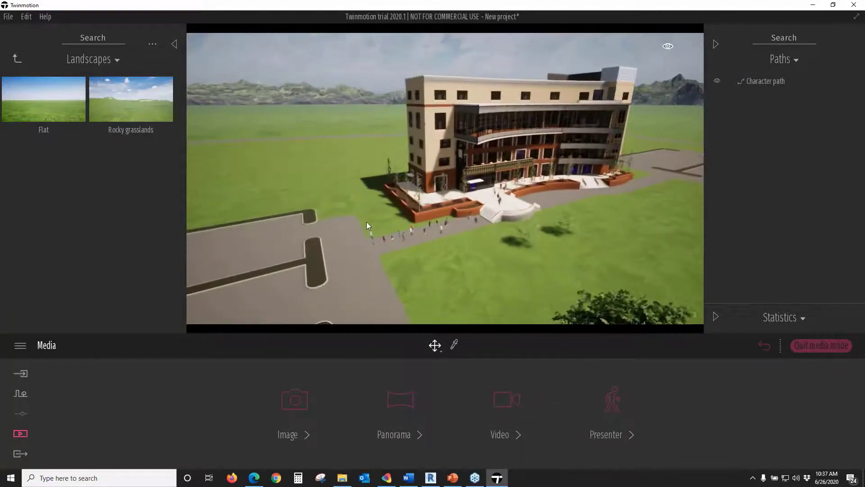
{"action": "scroll", "coordinate": [437, 223], "scroll_direction": "up", "scroll_amount": 5}
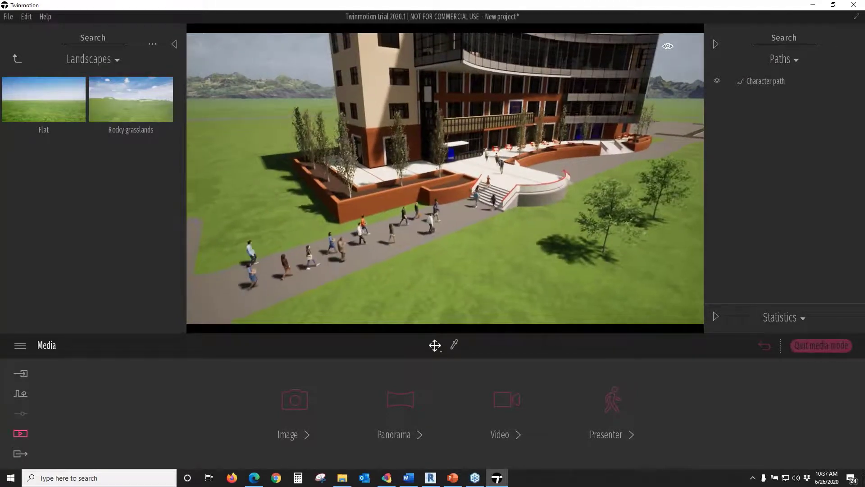
{"action": "scroll", "coordinate": [429, 220], "scroll_direction": "up", "scroll_amount": 5}
{"action": "right_click_drag", "start_coordinate": [437, 217], "coordinate": [437, 176]}
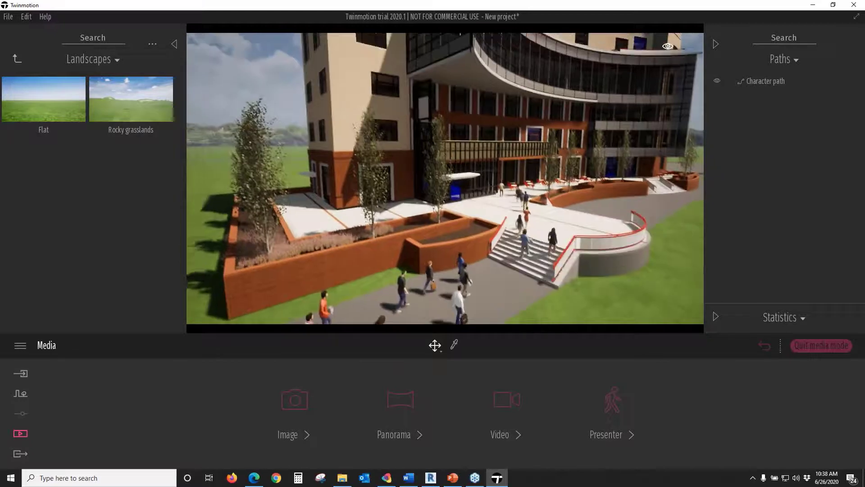
{"action": "left_click", "coordinate": [504, 399]}
{"action": "left_click", "coordinate": [94, 399]}
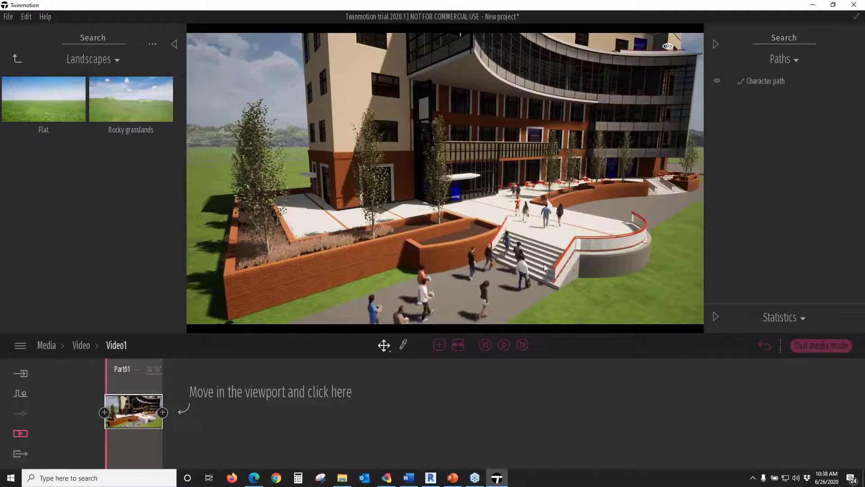
Add a second keyframe to Video1 from a frontal view of the whole facade and play the video
{"action": "middle_click_drag", "start_coordinate": [544, 264], "coordinate": [579, 246]}
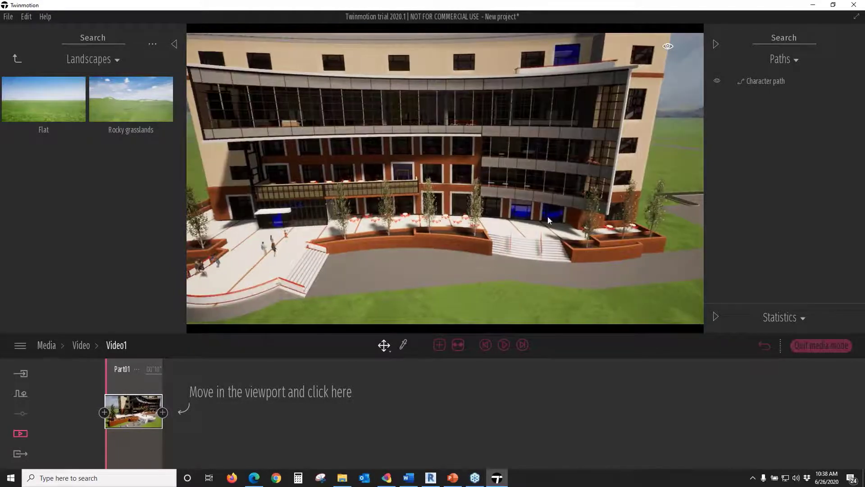
{"action": "mouse_move", "coordinate": [549, 219]}
{"action": "middle_mouse_down"}
{"action": "mouse_move", "coordinate": [570, 282]}
{"action": "mouse_move", "coordinate": [544, 216]}
{"action": "middle_mouse_up"}
{"action": "scroll", "coordinate": [545, 216], "scroll_direction": "down", "scroll_amount": 3}
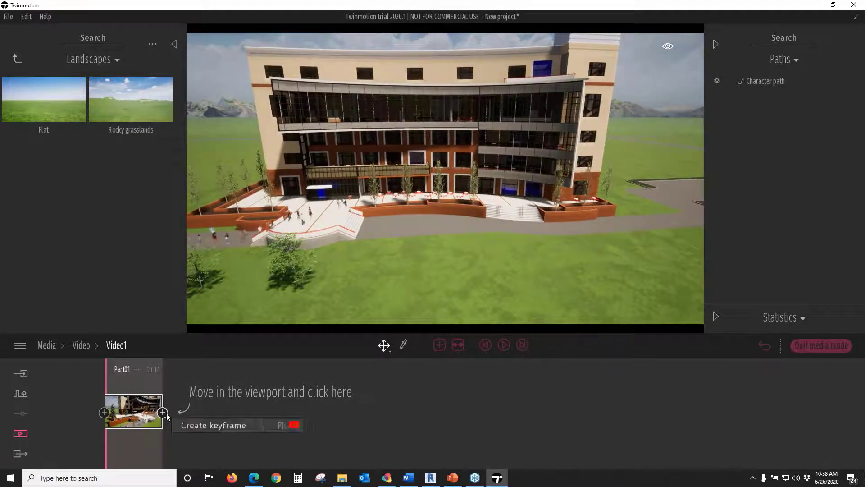
{"action": "left_click", "coordinate": [166, 412]}
{"action": "left_click", "coordinate": [500, 347]}
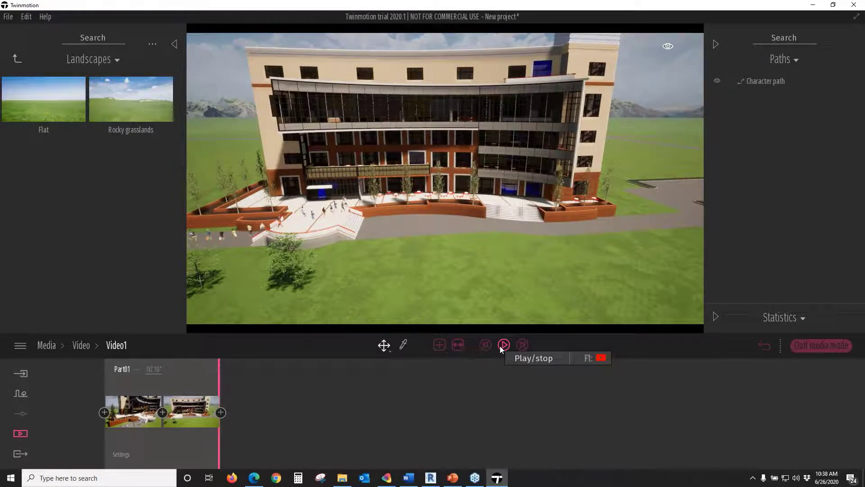
Choose Image2 as the image to export
{"action": "left_click", "coordinate": [19, 456]}
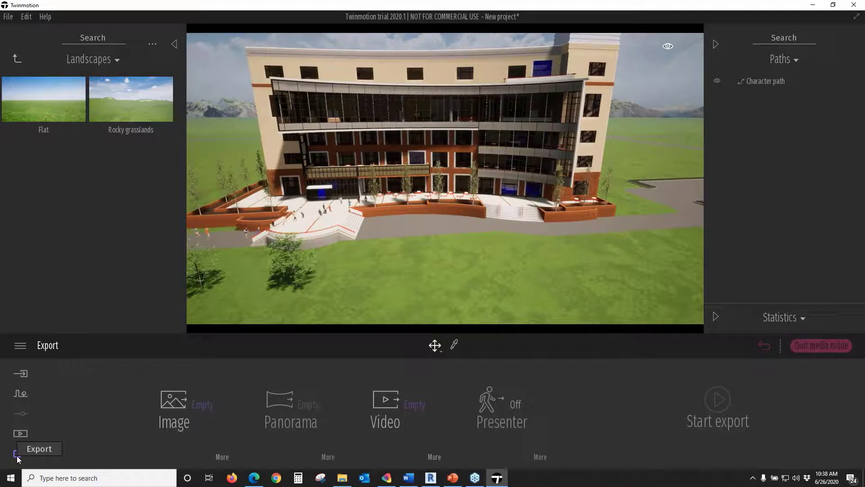
{"action": "left_click", "coordinate": [164, 410]}
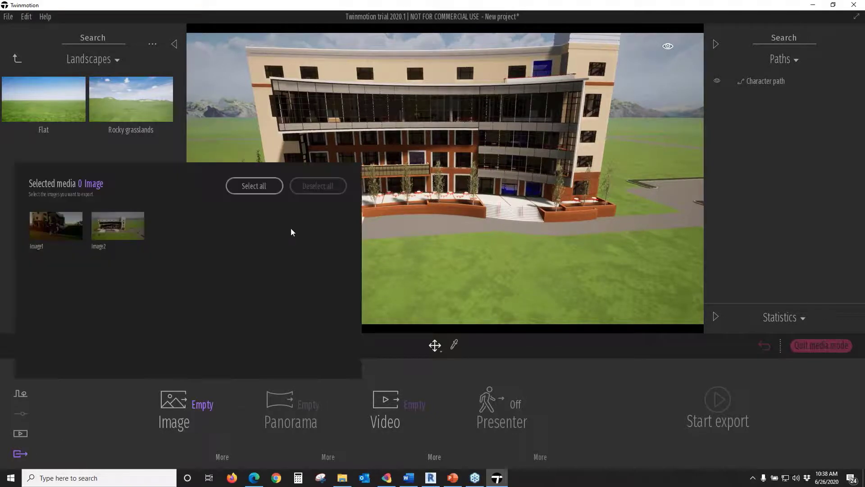
{"action": "left_click", "coordinate": [108, 234]}
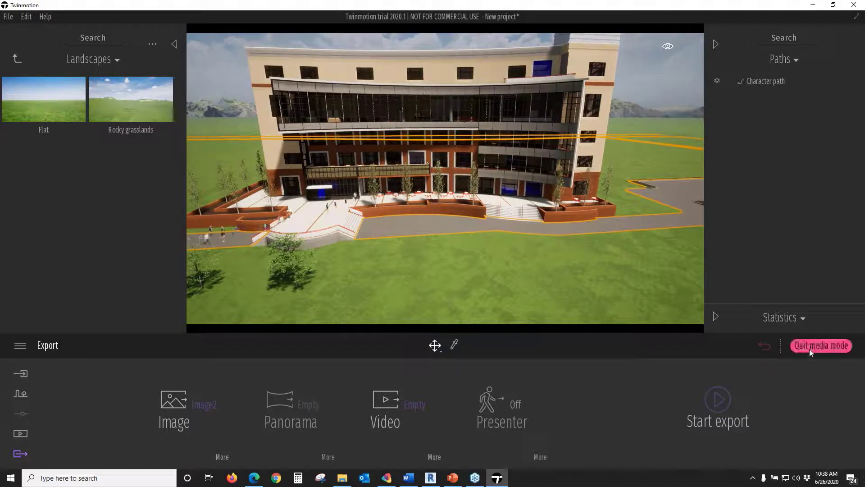
Quit media mode and change the scene's time of day to bright daylight
{"action": "left_click", "coordinate": [821, 346]}
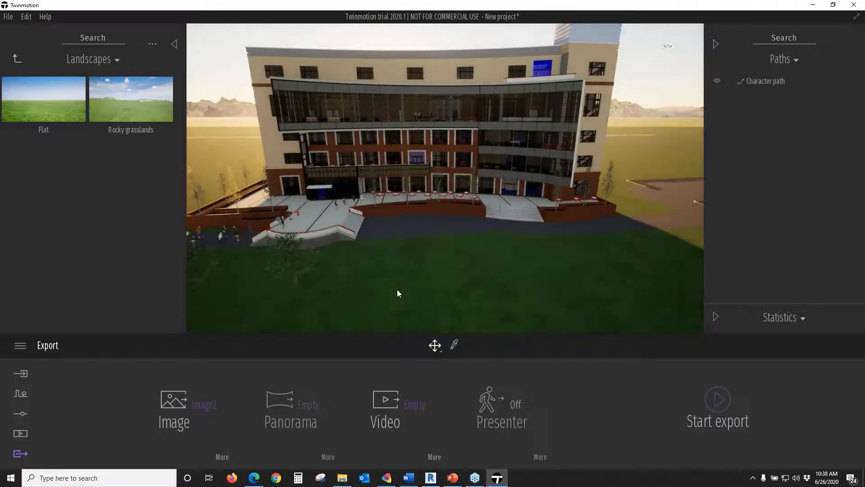
{"action": "left_click", "coordinate": [668, 47]}
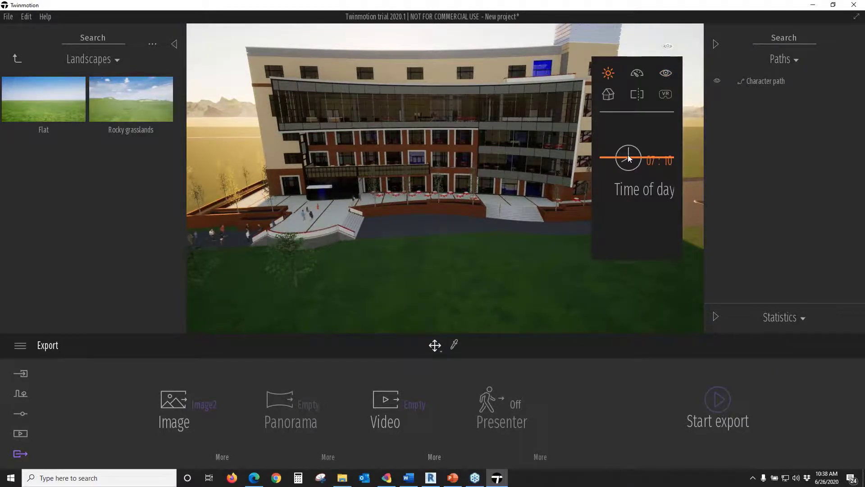
{"action": "left_click_drag", "start_coordinate": [636, 157], "coordinate": [637, 189]}
Turn on the camera's depth of field for a close view of the lawn tree's leaves and set its aperture to 2.8
{"action": "middle_click_drag", "start_coordinate": [368, 275], "coordinate": [439, 240]}
{"action": "scroll", "coordinate": [409, 239], "scroll_direction": "up", "scroll_amount": 5}
{"action": "scroll", "coordinate": [408, 239], "scroll_direction": "up", "scroll_amount": 3}
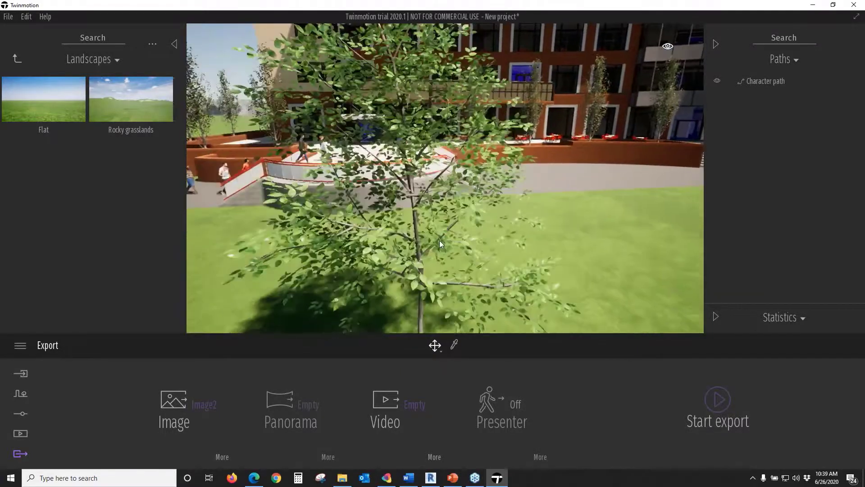
{"action": "scroll", "coordinate": [461, 234], "scroll_direction": "up", "scroll_amount": 3}
{"action": "scroll", "coordinate": [460, 234], "scroll_direction": "down", "scroll_amount": 2}
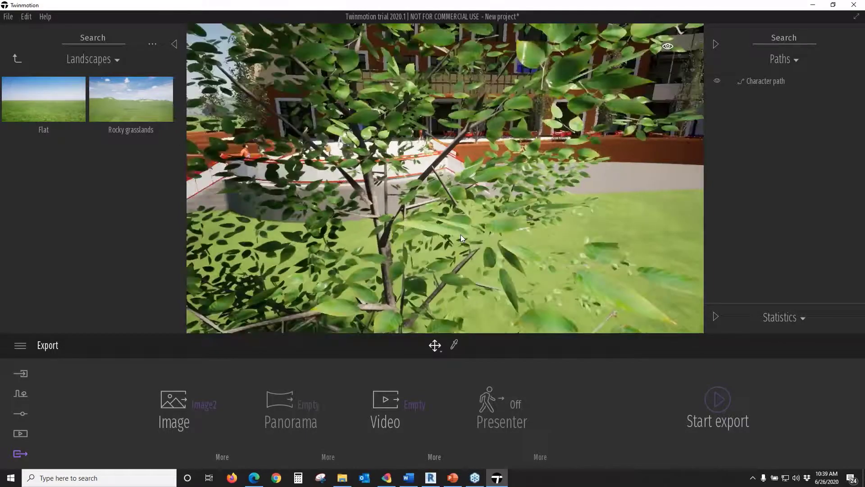
{"action": "right_click_drag", "start_coordinate": [491, 233], "coordinate": [540, 219]}
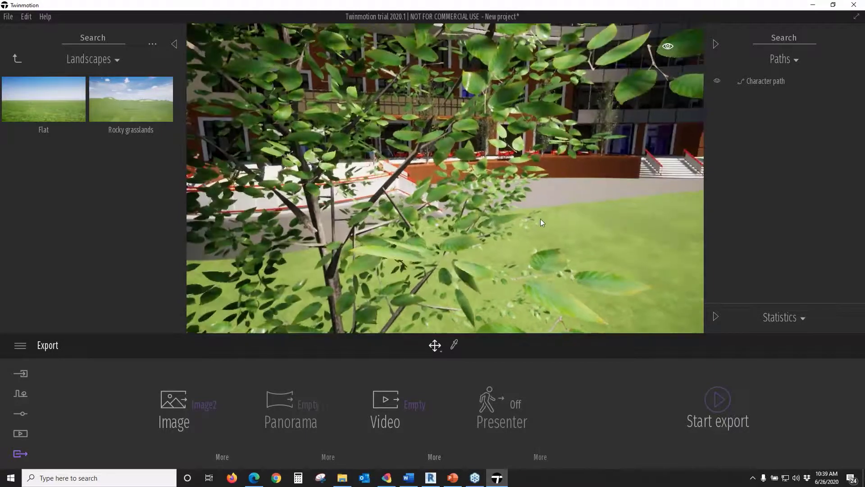
{"action": "middle_click_drag", "start_coordinate": [540, 218], "coordinate": [509, 214]}
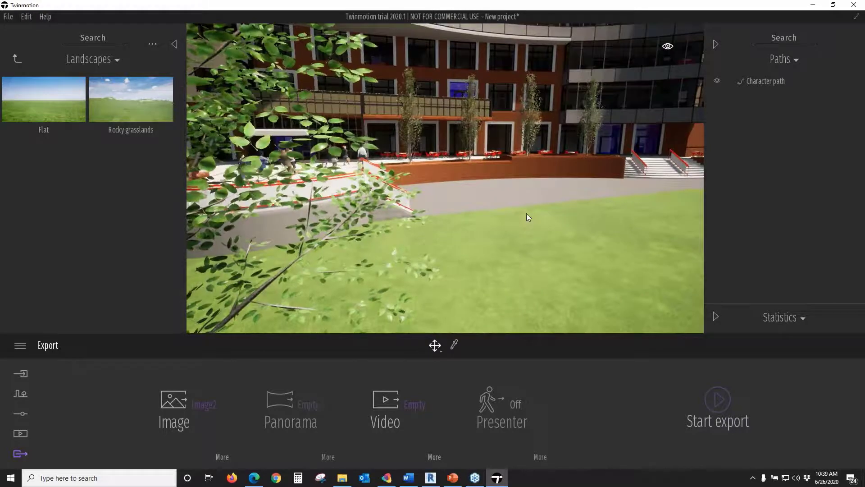
{"action": "middle_click_drag", "start_coordinate": [439, 227], "coordinate": [477, 216]}
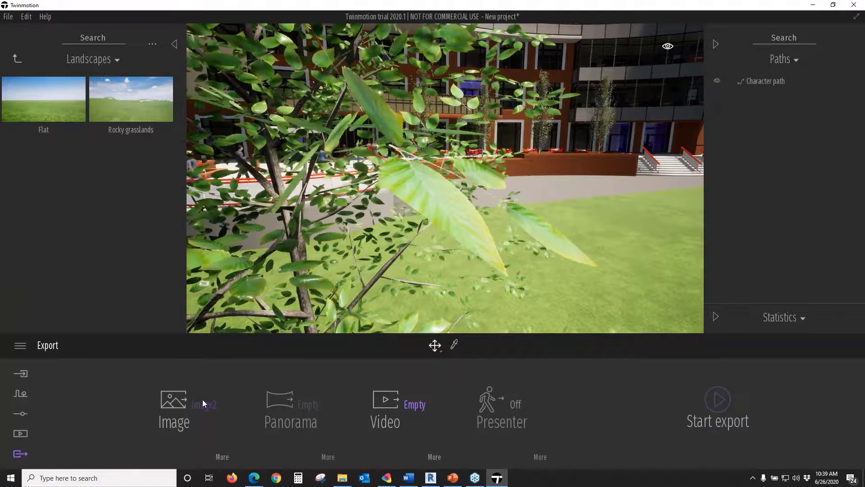
{"action": "left_click", "coordinate": [14, 411]}
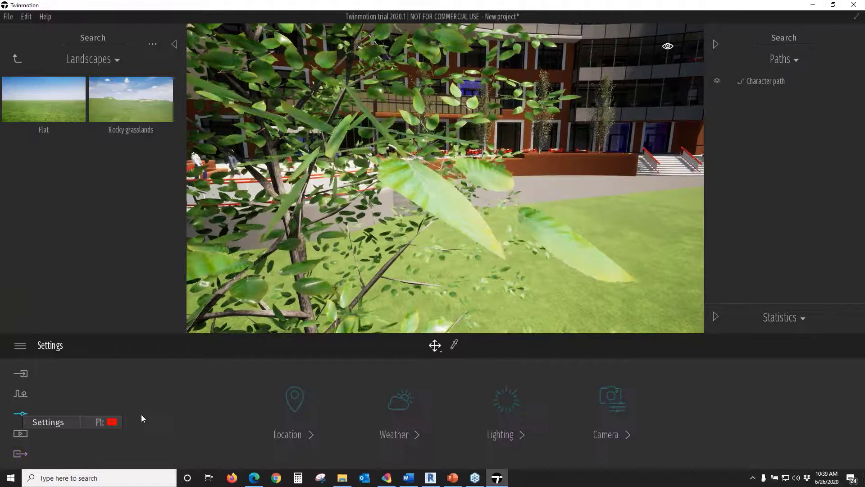
{"action": "left_click", "coordinate": [611, 399]}
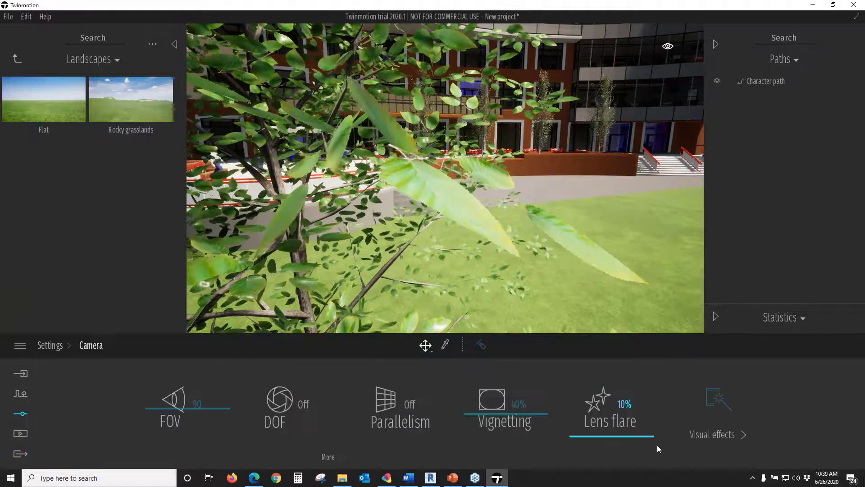
{"action": "left_click", "coordinate": [304, 404]}
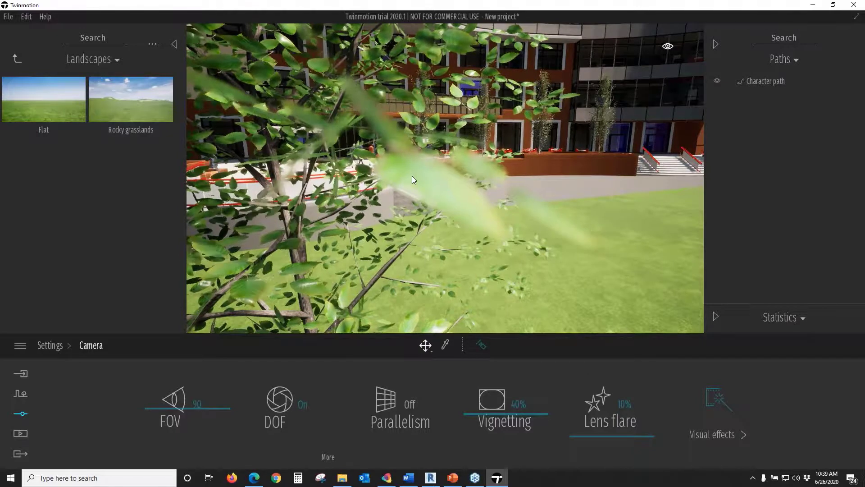
{"action": "left_click", "coordinate": [328, 456]}
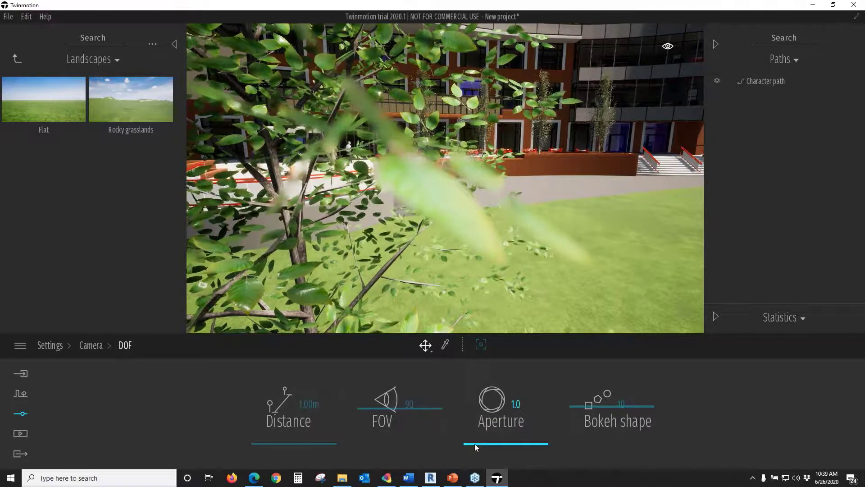
{"action": "left_click_drag", "start_coordinate": [475, 443], "coordinate": [486, 430]}
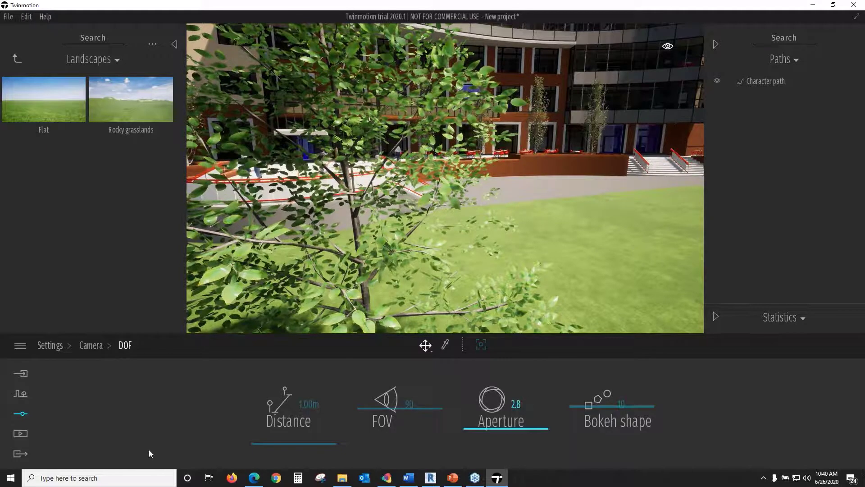
Return to the export options and close the project without saving
{"action": "left_click", "coordinate": [20, 453]}
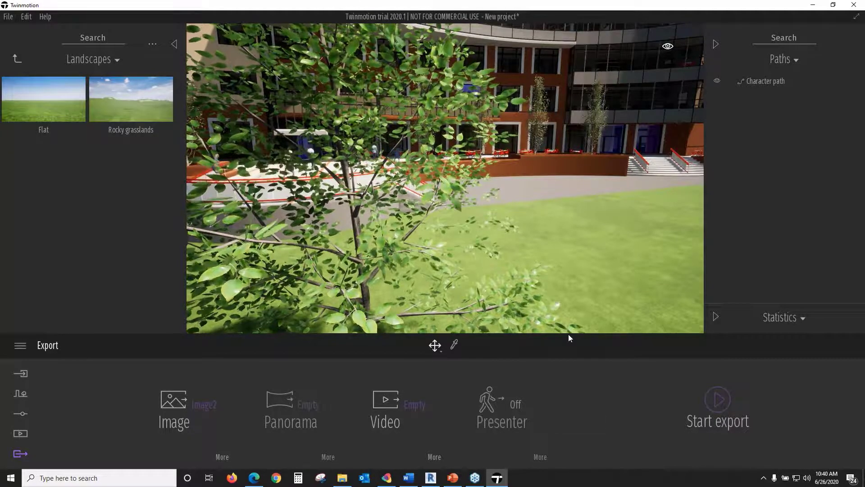
{"action": "left_click", "coordinate": [854, 4]}
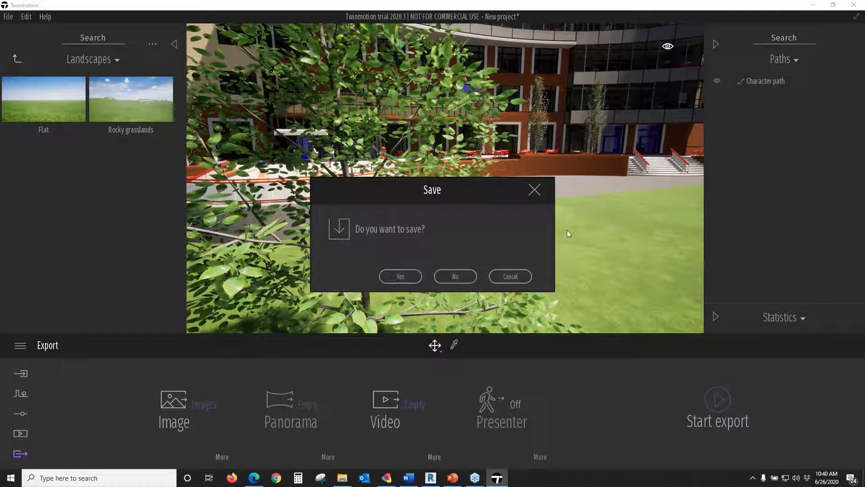
{"action": "left_click", "coordinate": [453, 273]}
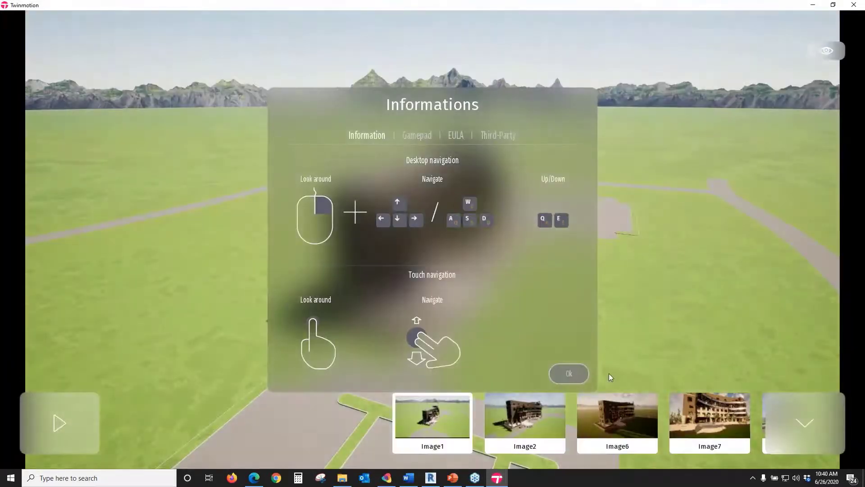
Dismiss the navigation information in the exported presentation, play its slideshow from Image1 and pause it at Image6
{"action": "left_click", "coordinate": [567, 375]}
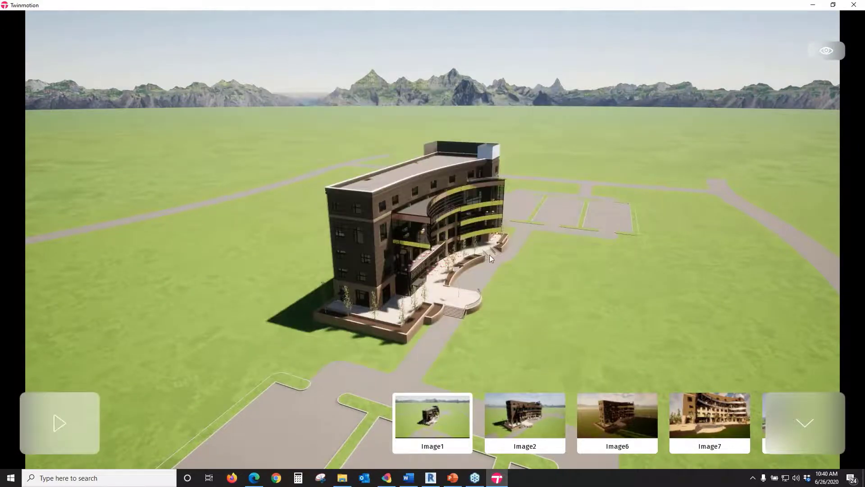
{"action": "middle_click_drag", "start_coordinate": [490, 255], "coordinate": [465, 201]}
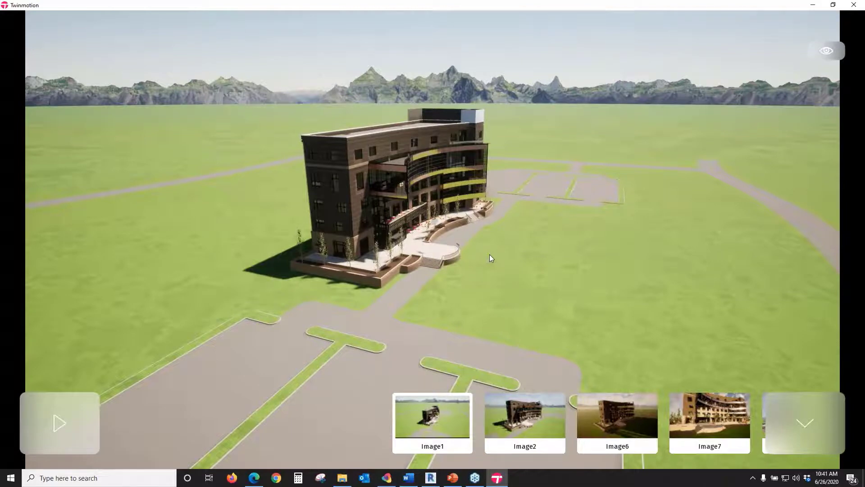
{"action": "left_click", "coordinate": [70, 420]}
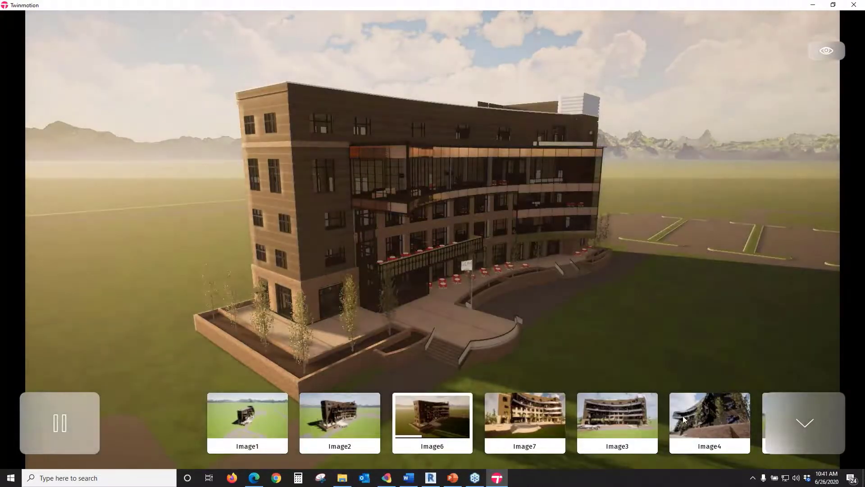
{"action": "left_click", "coordinate": [55, 432]}
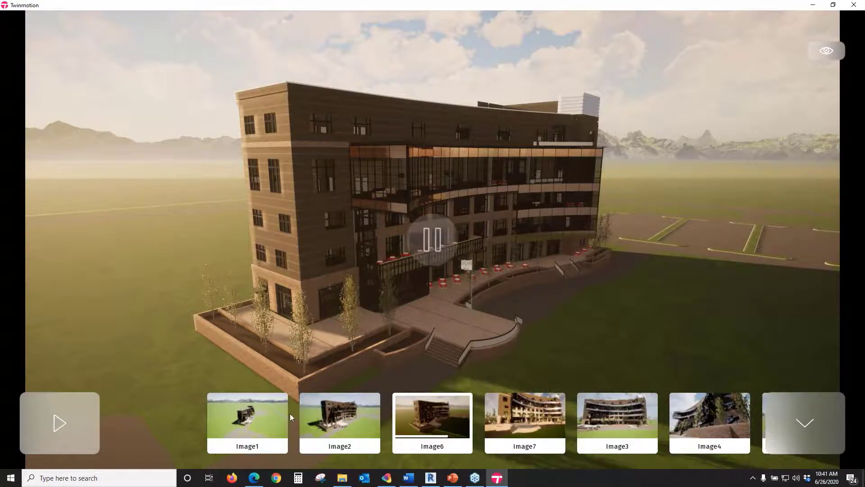
Open Image2 in the presentation and examine the building's front entrance and terrace up close
{"action": "left_click", "coordinate": [351, 425]}
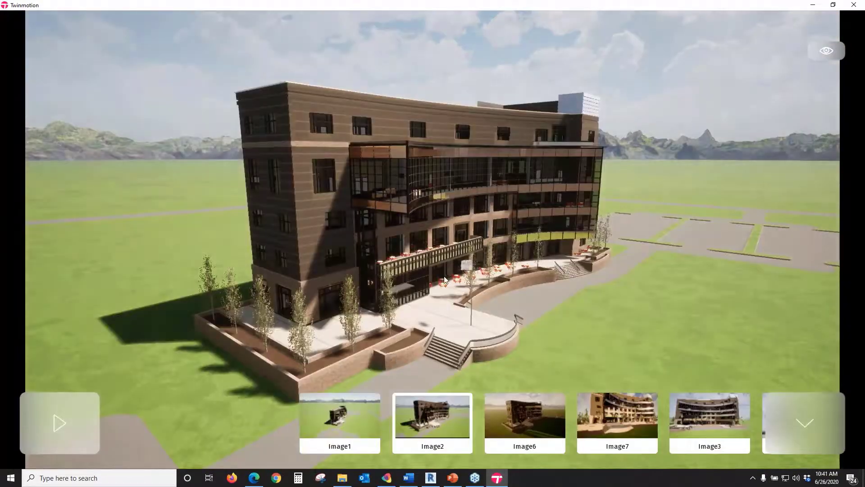
{"action": "mouse_move", "coordinate": [445, 276]}
{"action": "middle_mouse_down"}
{"action": "mouse_move", "coordinate": [426, 180]}
{"action": "mouse_move", "coordinate": [399, 164]}
{"action": "mouse_move", "coordinate": [435, 273]}
{"action": "middle_mouse_up"}
{"action": "scroll", "coordinate": [435, 274], "scroll_direction": "up", "scroll_amount": 3}
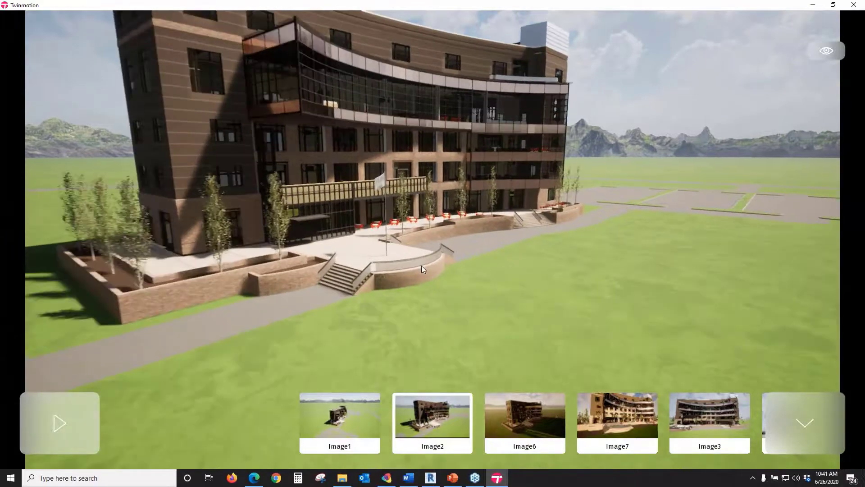
{"action": "scroll", "coordinate": [309, 152], "scroll_direction": "up", "scroll_amount": 4}
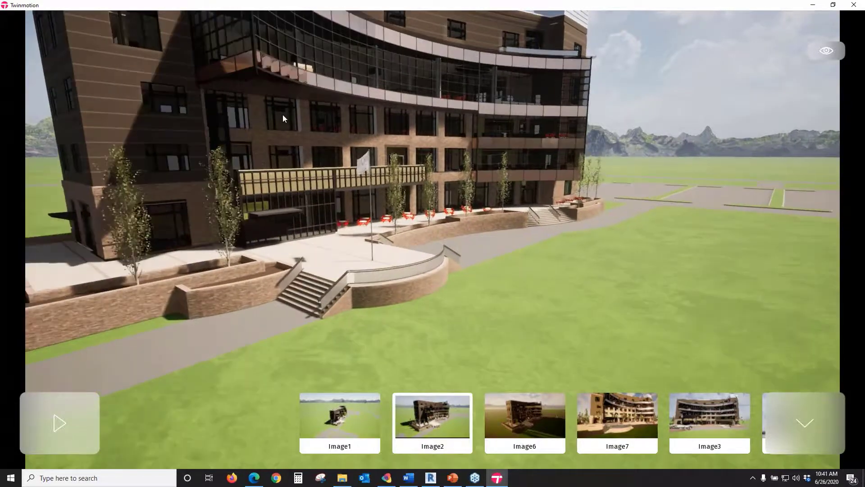
Move across the front terrace and through the glazed entrance into the building, and examine the ground-floor interior with its seating along the windows
{"action": "scroll", "coordinate": [283, 115], "scroll_direction": "up", "scroll_amount": 2}
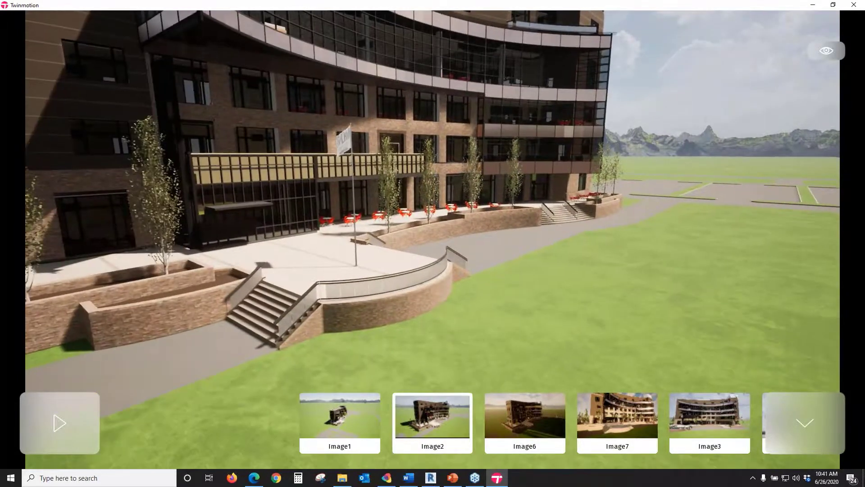
{"action": "mouse_move", "coordinate": [326, 130]}
{"action": "right_mouse_down"}
{"action": "mouse_move", "coordinate": [234, 135]}
{"action": "mouse_move", "coordinate": [344, 140]}
{"action": "mouse_move", "coordinate": [329, 131]}
{"action": "right_mouse_up"}
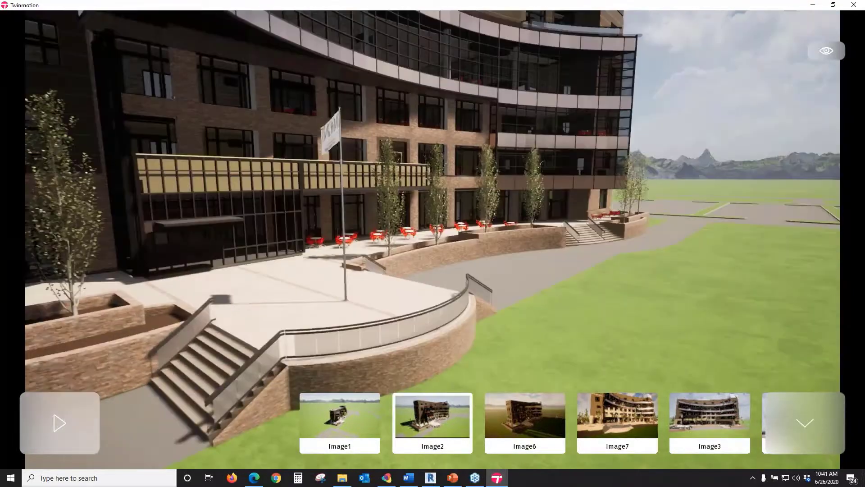
{"action": "scroll", "coordinate": [432, 239], "scroll_direction": "up", "scroll_amount": 5}
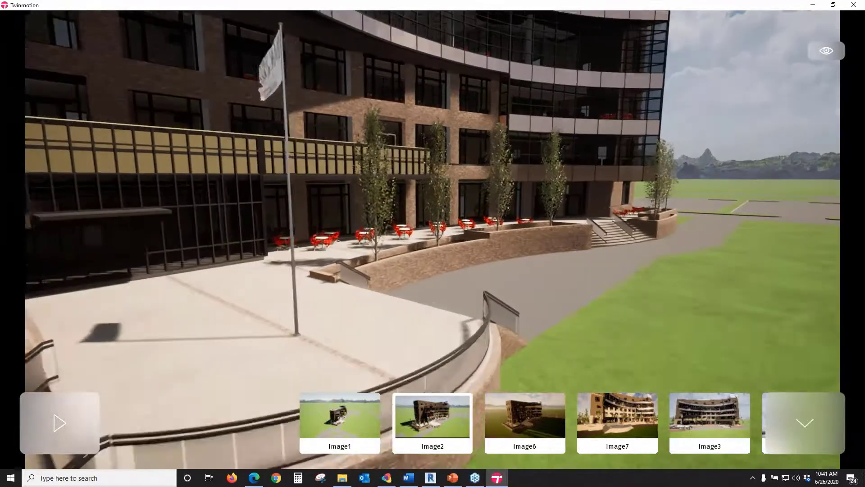
{"action": "scroll", "coordinate": [432, 238], "scroll_direction": "up", "scroll_amount": 6}
{"action": "right_click_drag", "start_coordinate": [433, 239], "coordinate": [289, 239]}
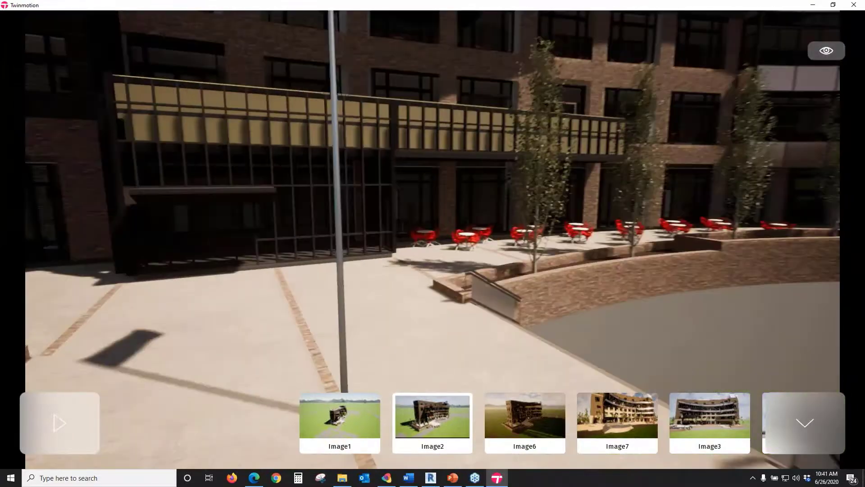
{"action": "key", "text": "w"}
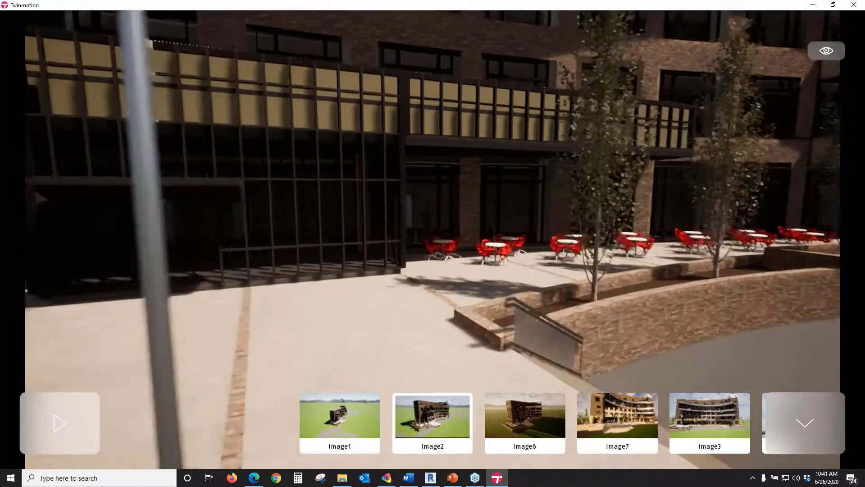
{"action": "right_click_drag", "start_coordinate": [433, 239], "coordinate": [361, 261]}
{"action": "key", "text": "w"}
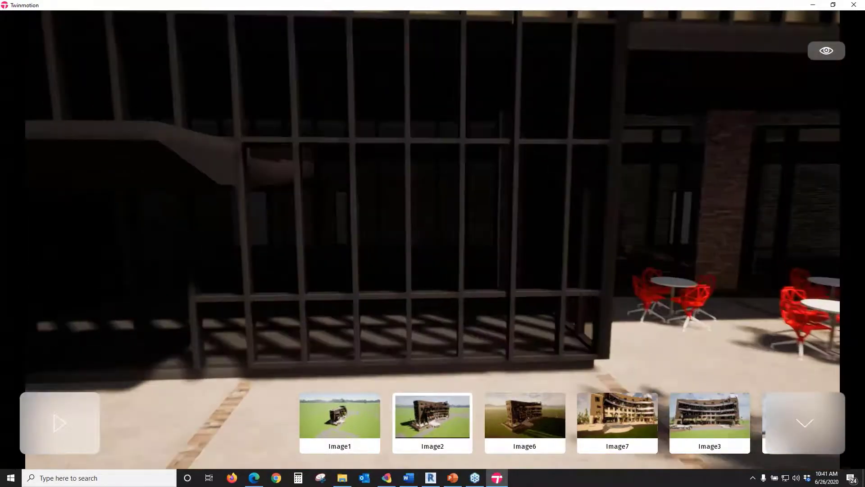
{"action": "key", "text": "w"}
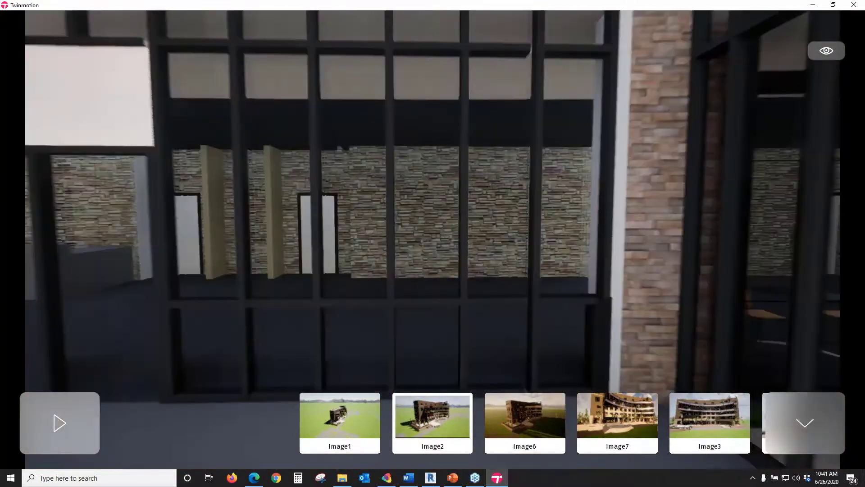
{"action": "key", "text": "w"}
{"action": "right_click_drag", "start_coordinate": [433, 239], "coordinate": [568, 252]}
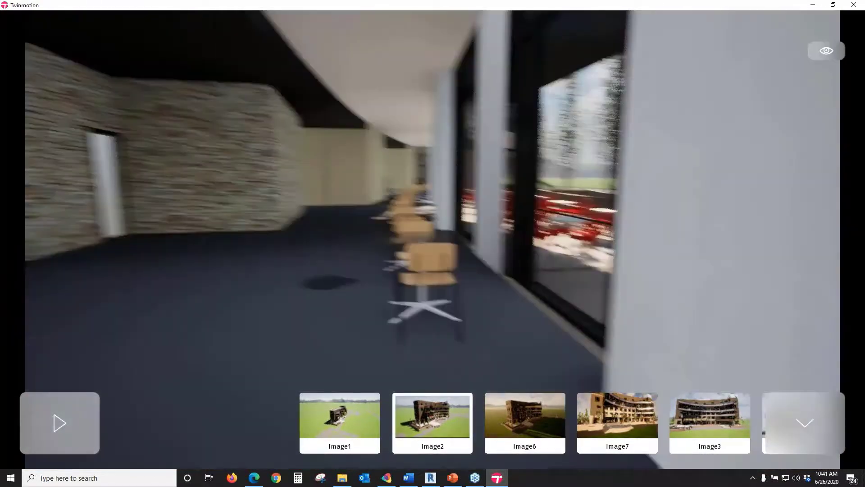